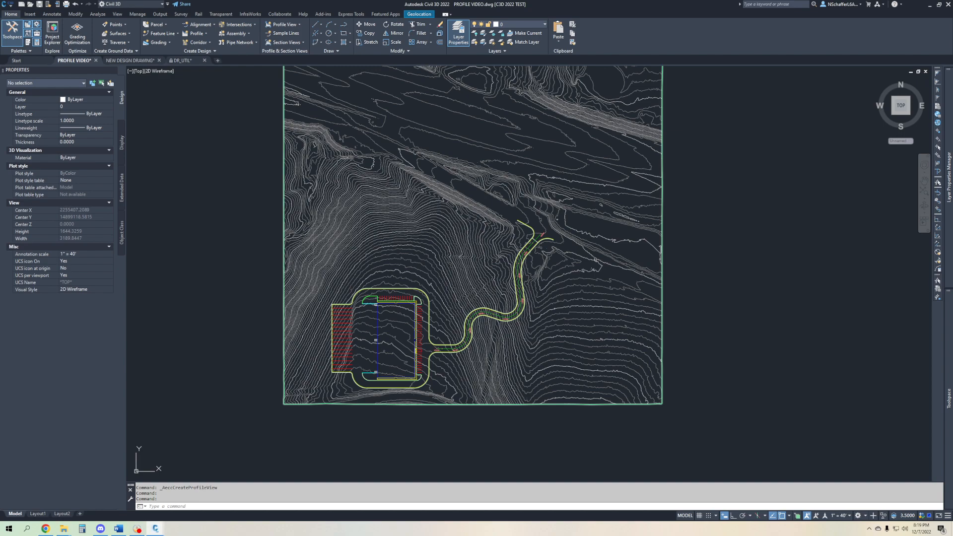
# - Examine the road alignment, the building pad and the surrounding existing-grade contours in the plan
pyautogui.click(715, 299)
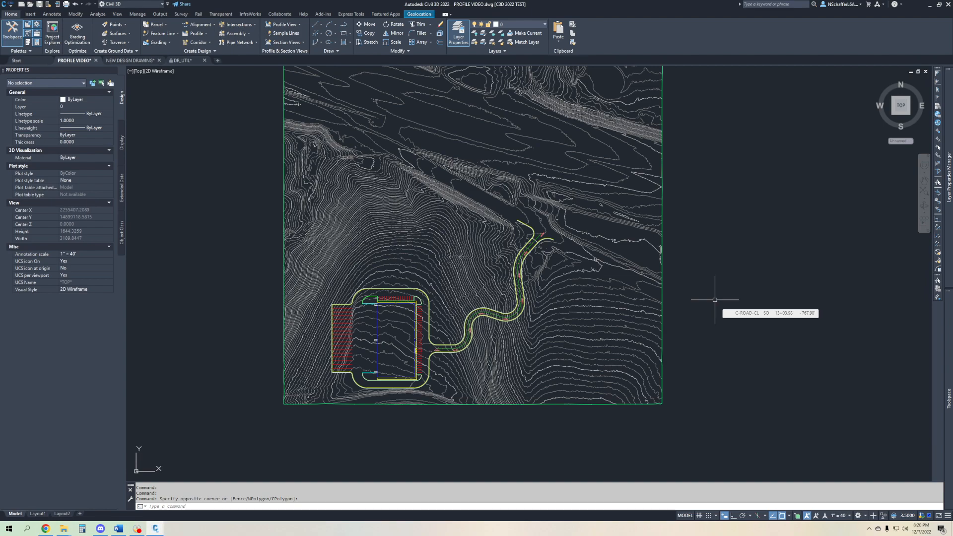
pyautogui.scroll(5, 479, 309)
pyautogui.moveTo(496, 389); pyautogui.dragTo(439, 367, button='middle')
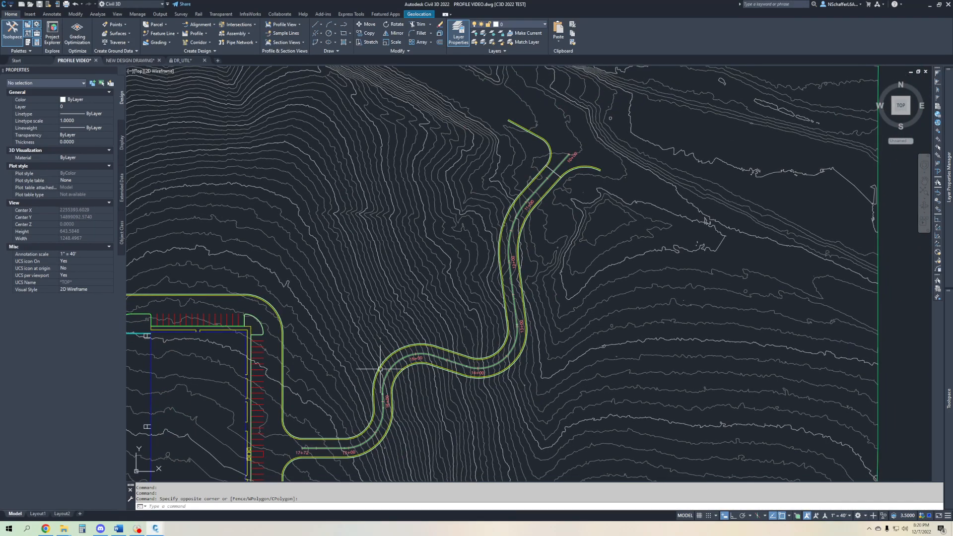
pyautogui.scroll(-4, 645, 157)
pyautogui.moveTo(645, 157)
pyautogui.mouseDown(button='middle')
pyautogui.moveTo(464, 208)
pyautogui.moveTo(434, 268)
pyautogui.moveTo(496, 262)
pyautogui.mouseUp(button='middle')
pyautogui.scroll(-2, 461, 215)
pyautogui.scroll(3, 497, 261)
pyautogui.moveTo(496, 261)
pyautogui.mouseDown(button='middle')
pyautogui.moveTo(644, 225)
pyautogui.moveTo(638, 161)
pyautogui.mouseUp(button='middle')
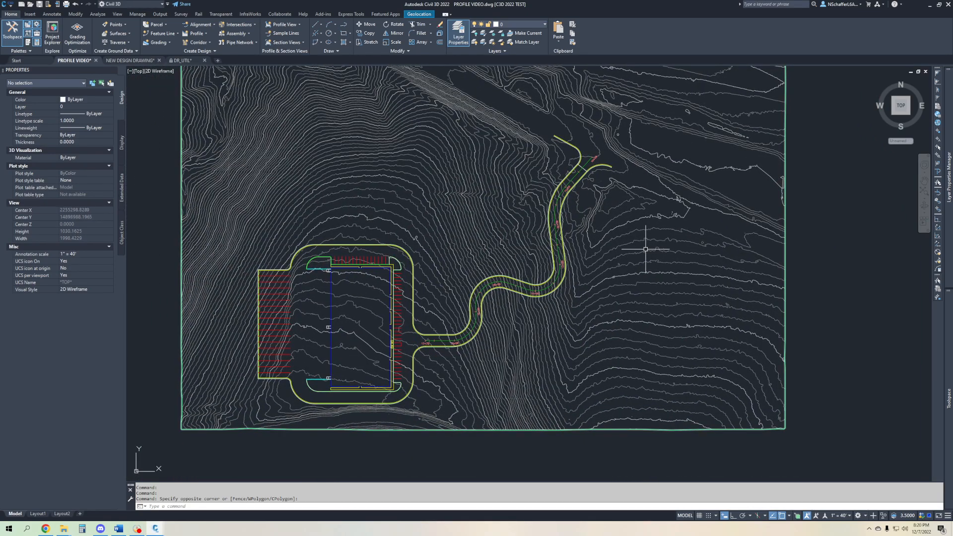
pyautogui.moveTo(645, 249)
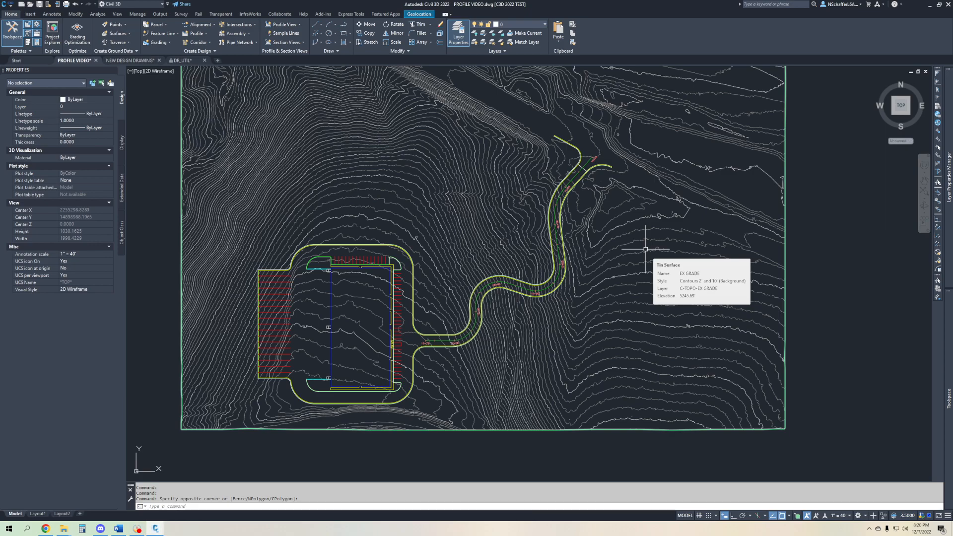
pyautogui.moveTo(692, 222); pyautogui.dragTo(571, 222, button='middle')
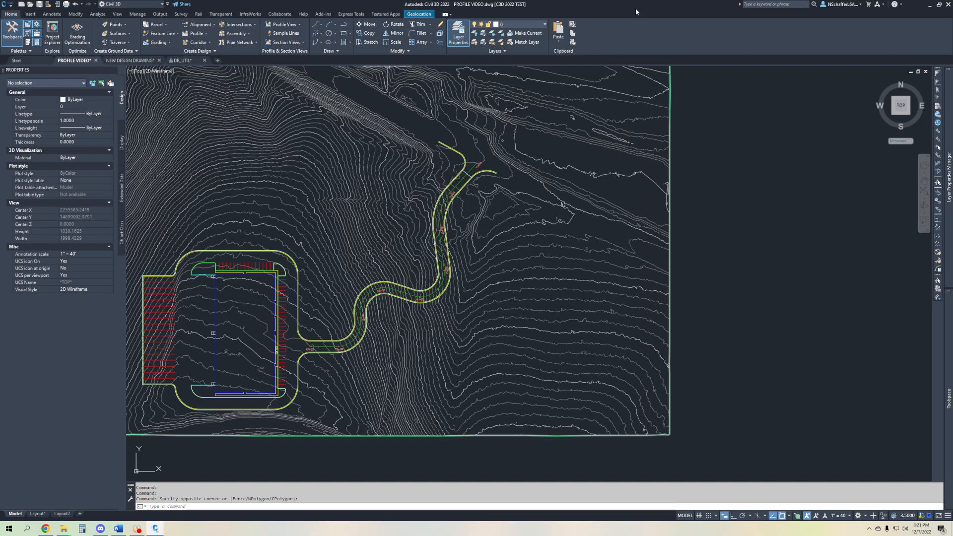
# - Start a surface profile on the C-ROAD-CL alignment and add the EX GRADE surface to its profile list
pyautogui.click(204, 34)
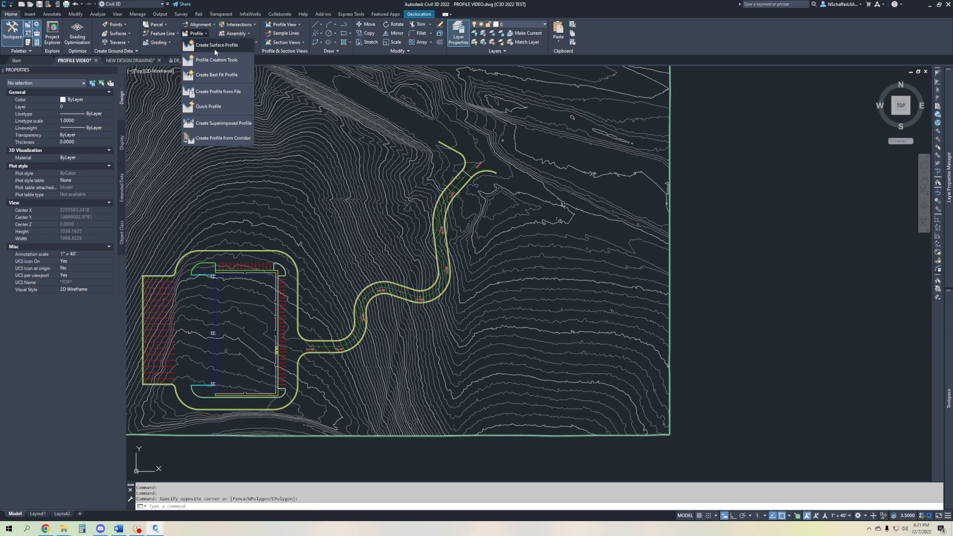
pyautogui.click(215, 52)
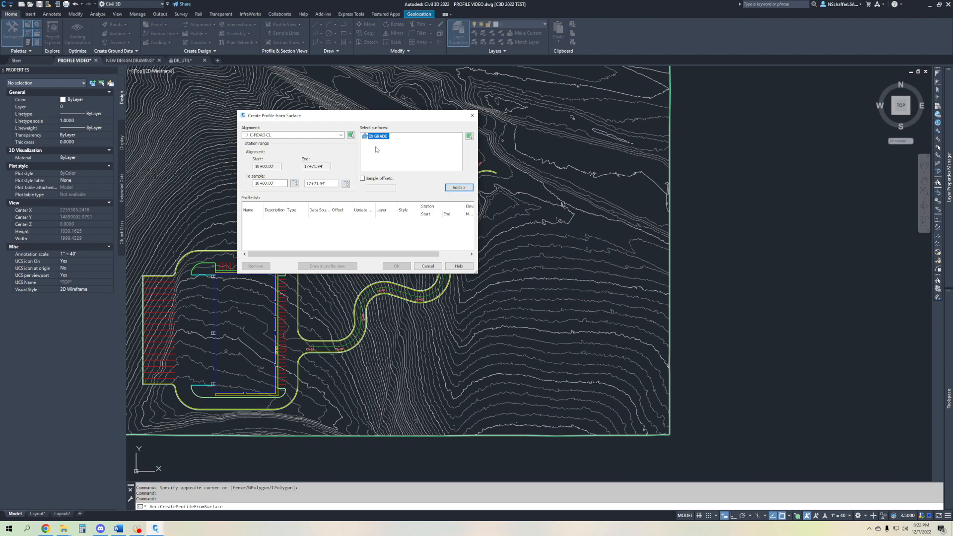
pyautogui.click(456, 189)
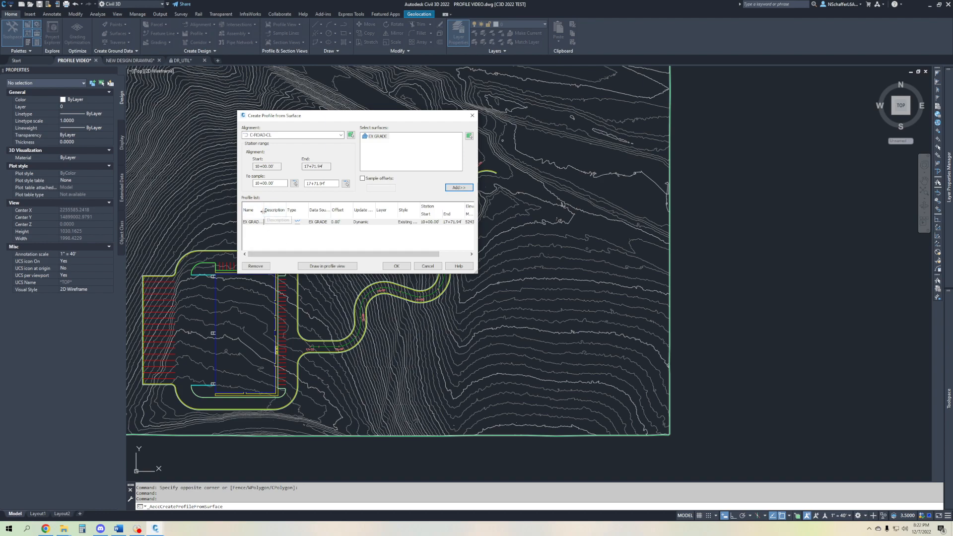
pyautogui.moveTo(264, 212); pyautogui.dragTo(278, 211)
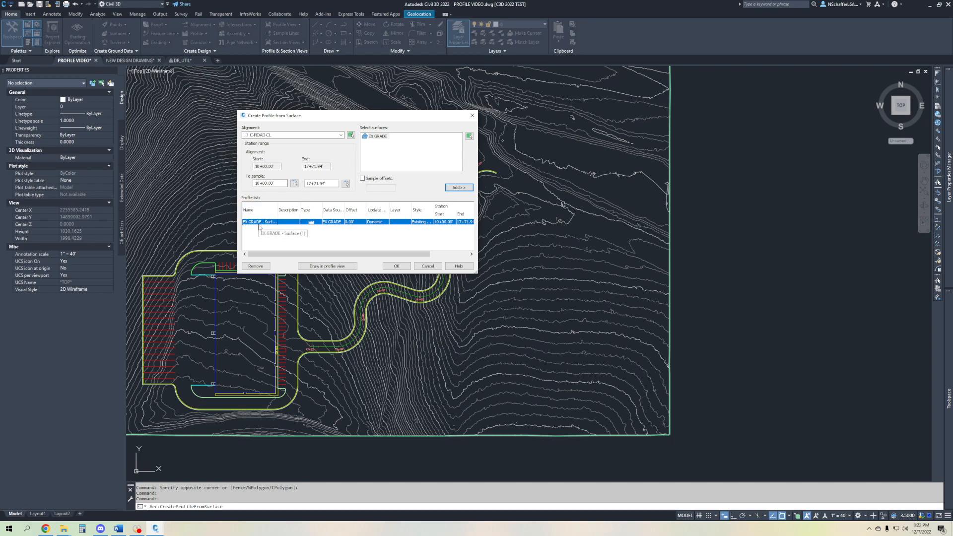
pyautogui.click(309, 223)
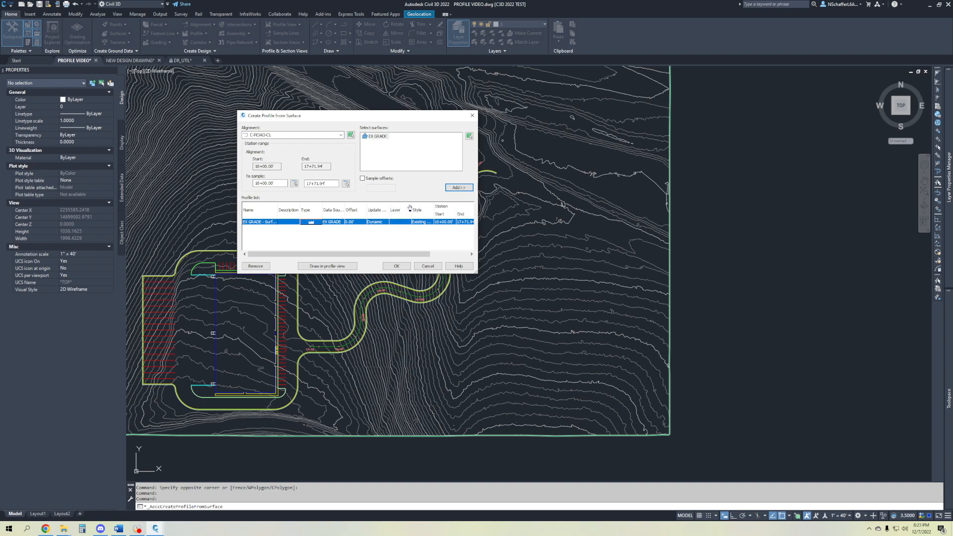
# - Set the EX GRADE profile's update mode to Dynamic and leave its layer selection unchanged
pyautogui.click(381, 223)
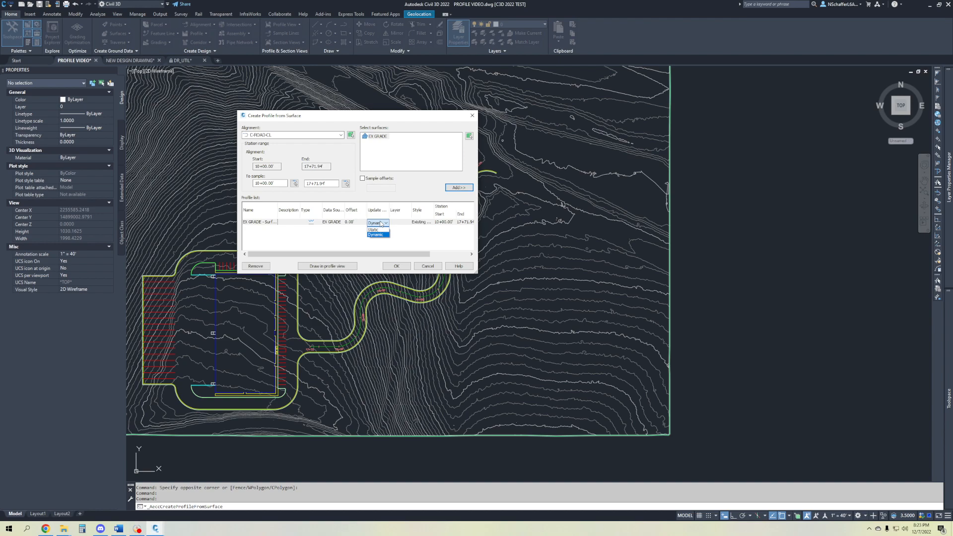
pyautogui.click(376, 235)
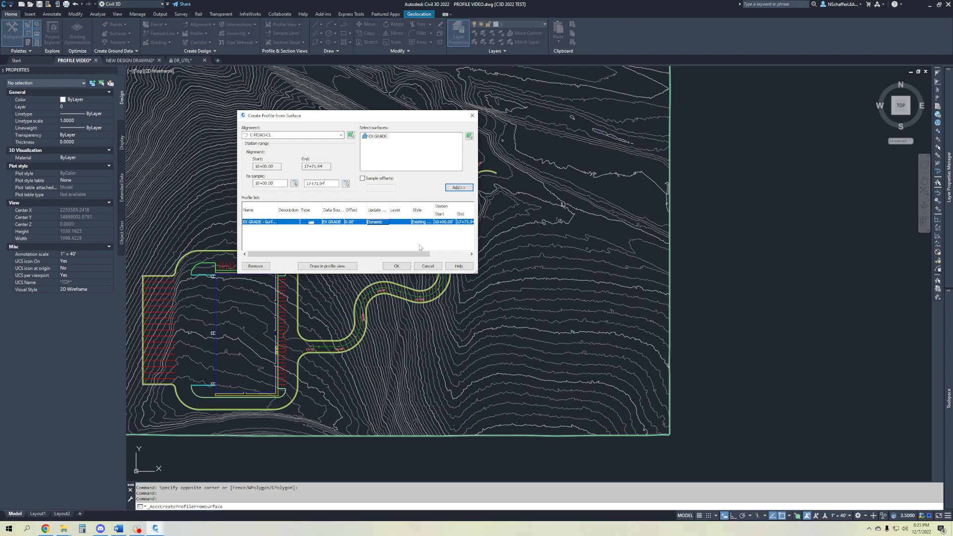
pyautogui.click(404, 223)
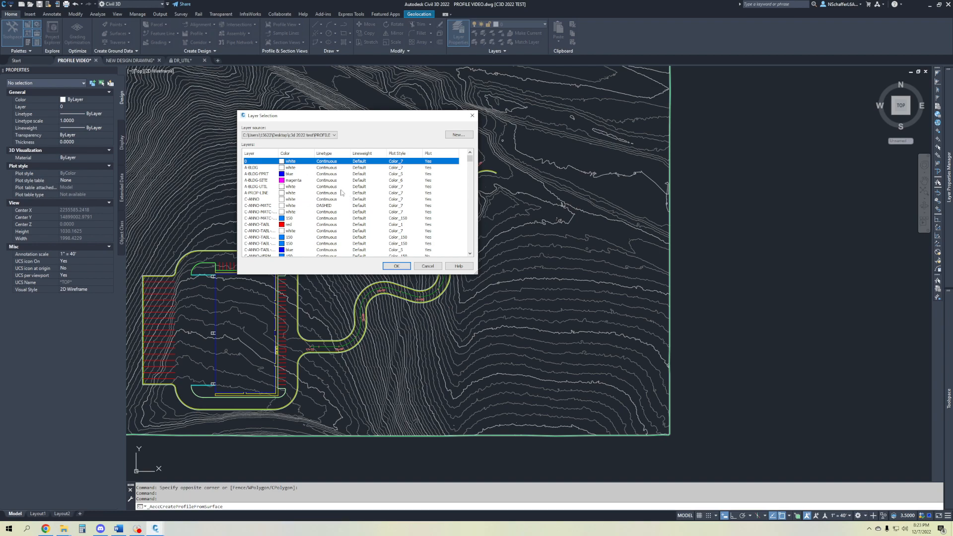
pyautogui.click(429, 269)
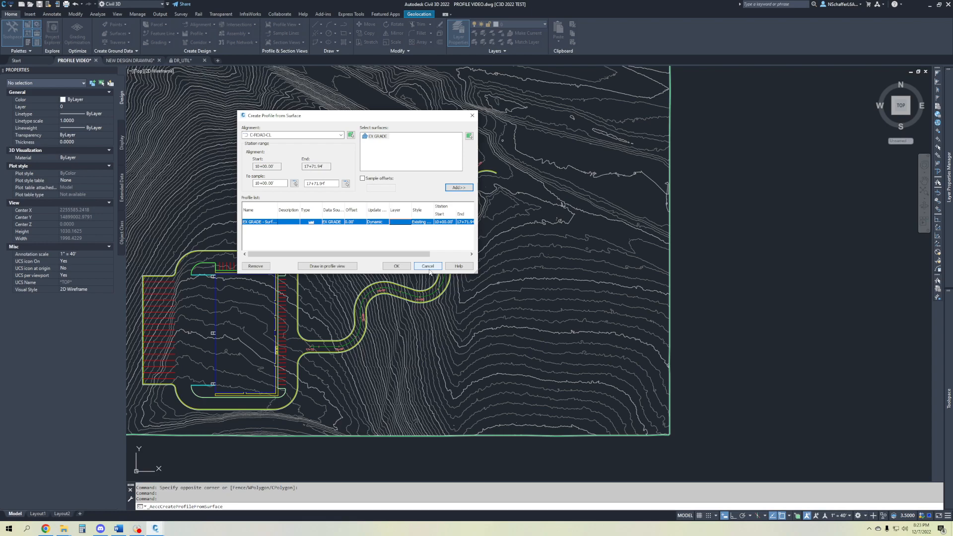
# - Assign the Existing Ground Profile style to the EX GRADE profile, create the surface profile and dismiss the event report
pyautogui.click(426, 223)
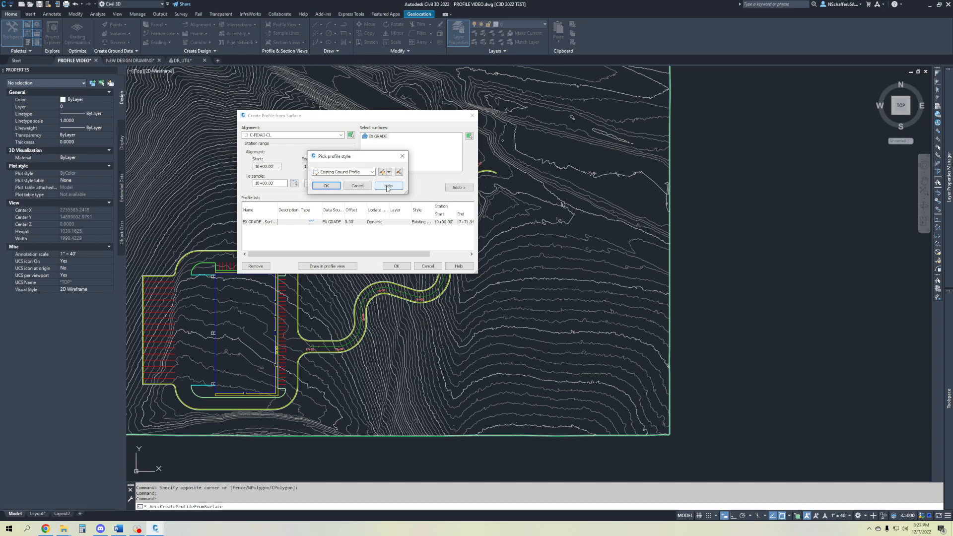
pyautogui.click(357, 172)
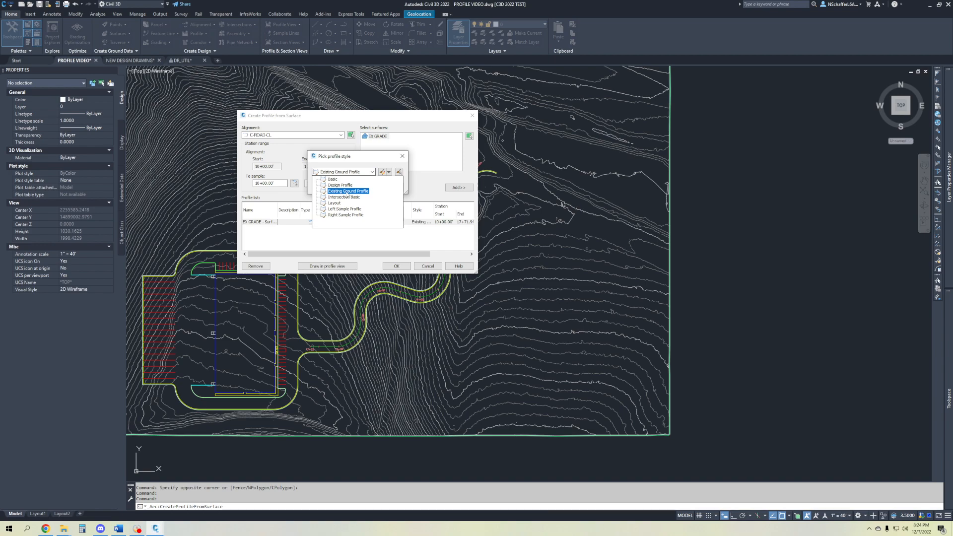
pyautogui.click(346, 193)
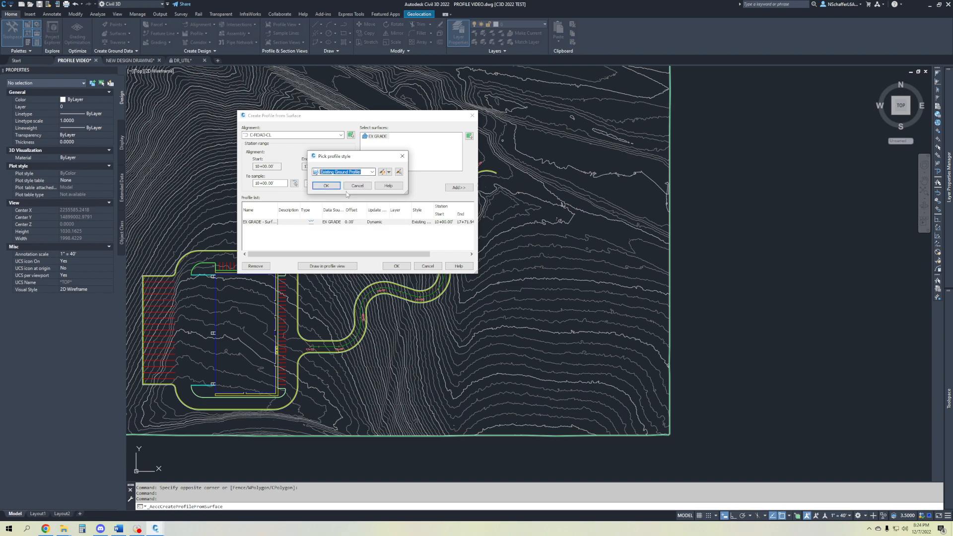
pyautogui.click(347, 192)
pyautogui.moveTo(408, 255); pyautogui.dragTo(447, 254)
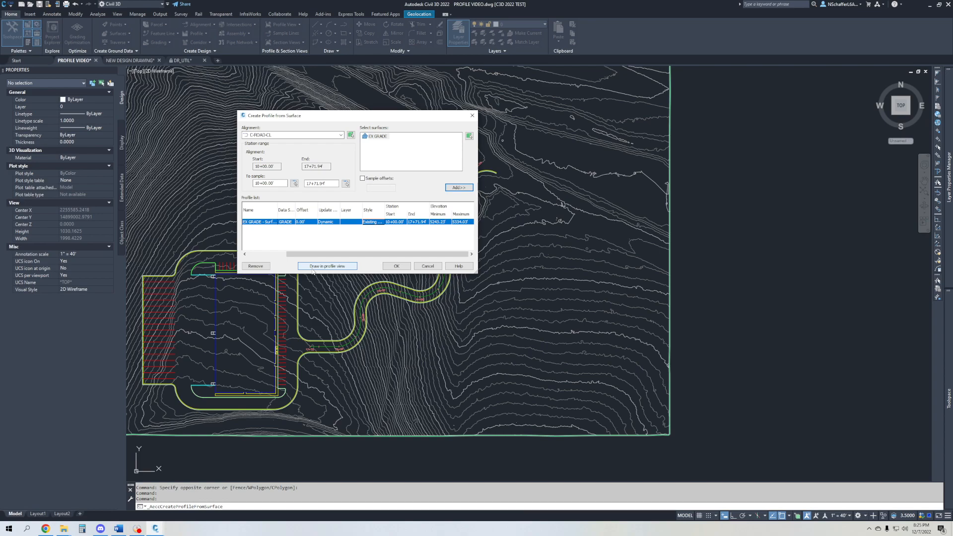
pyautogui.click(396, 266)
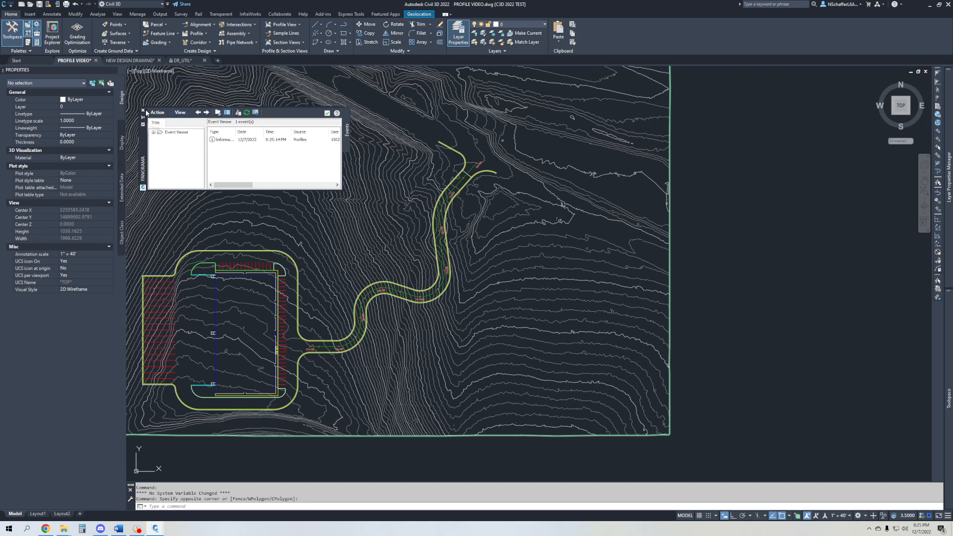
pyautogui.click(327, 114)
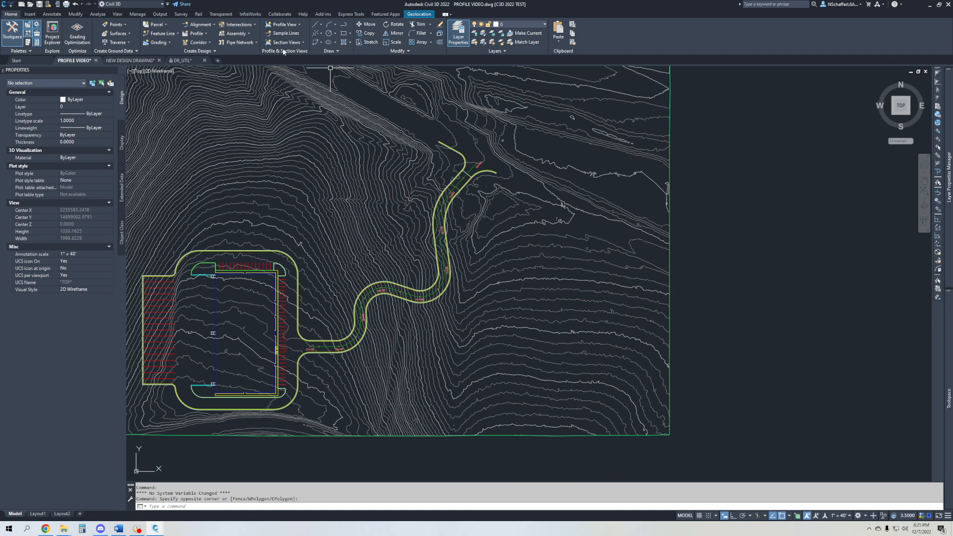
# - Start a new profile view for the C-ROAD-CL alignment and name it MAIN ROAD PROFILE
pyautogui.click(298, 25)
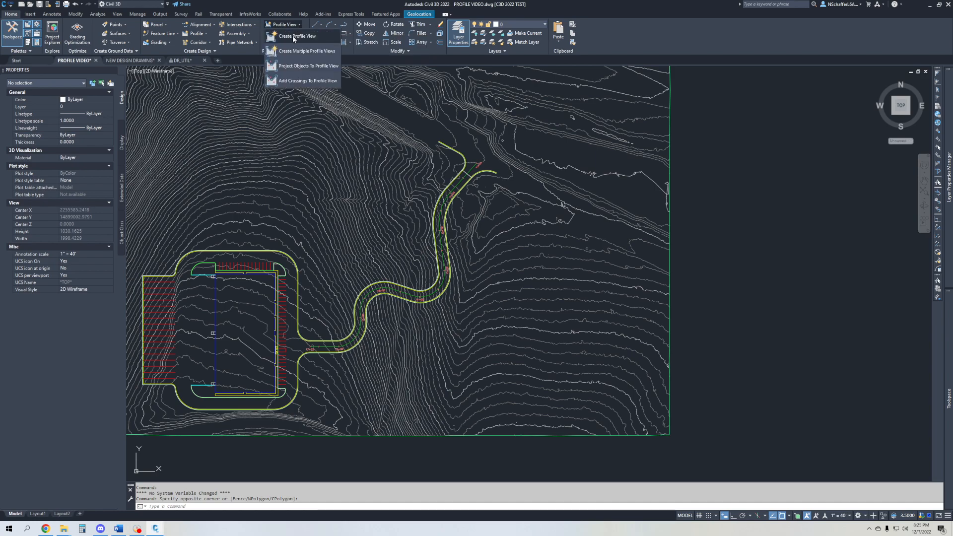
pyautogui.click(293, 36)
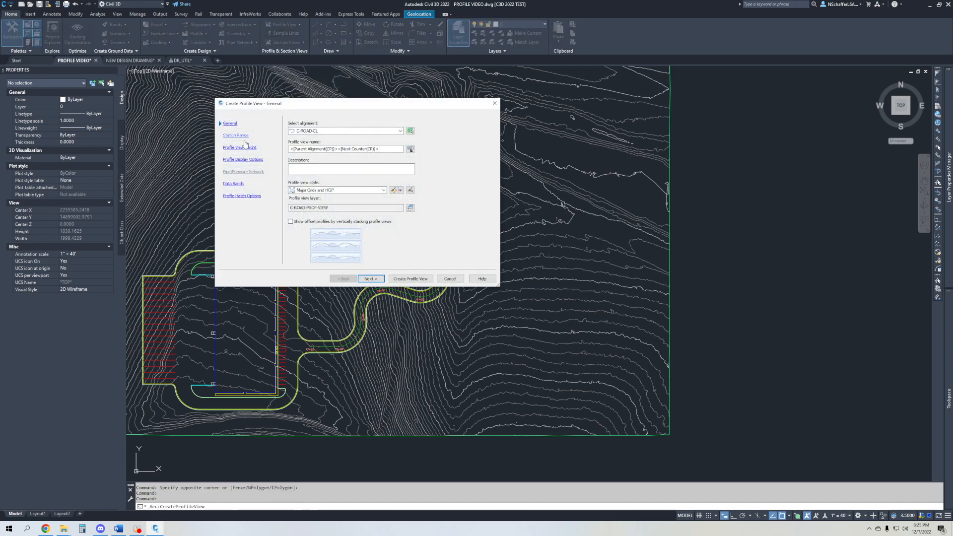
pyautogui.click(312, 131)
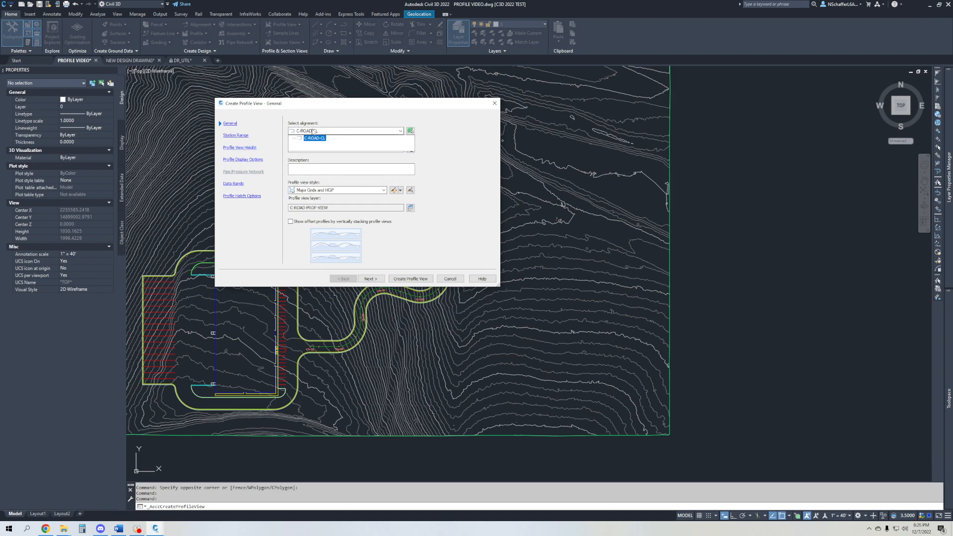
pyautogui.click(312, 138)
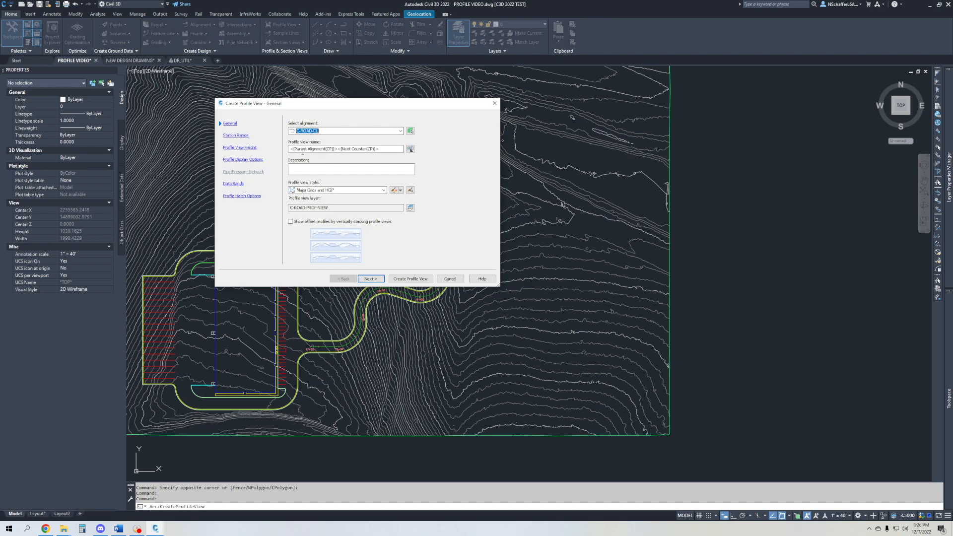
pyautogui.moveTo(385, 148); pyautogui.dragTo(284, 150)
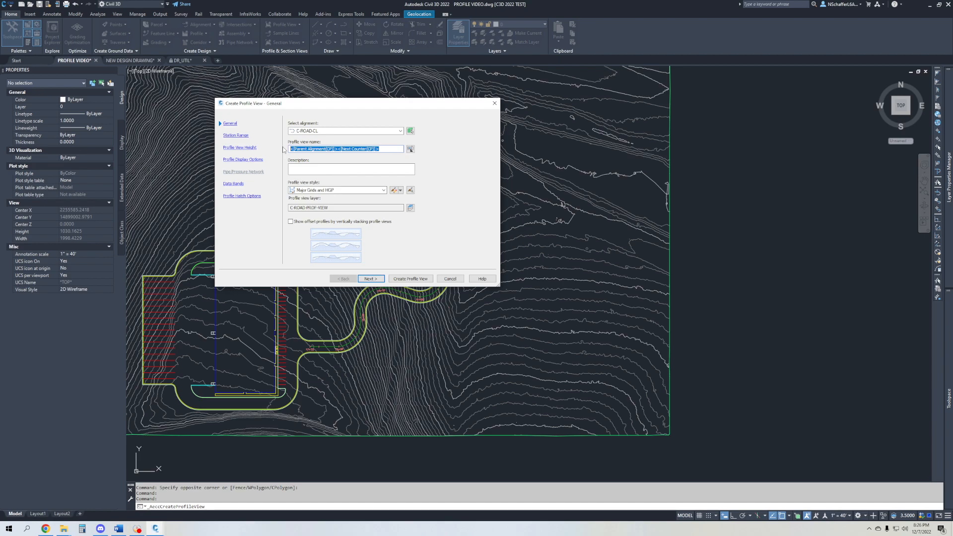
pyautogui.write('ma')
pyautogui.write('AIN ')
pyautogui.write('ROAD PROFILE')
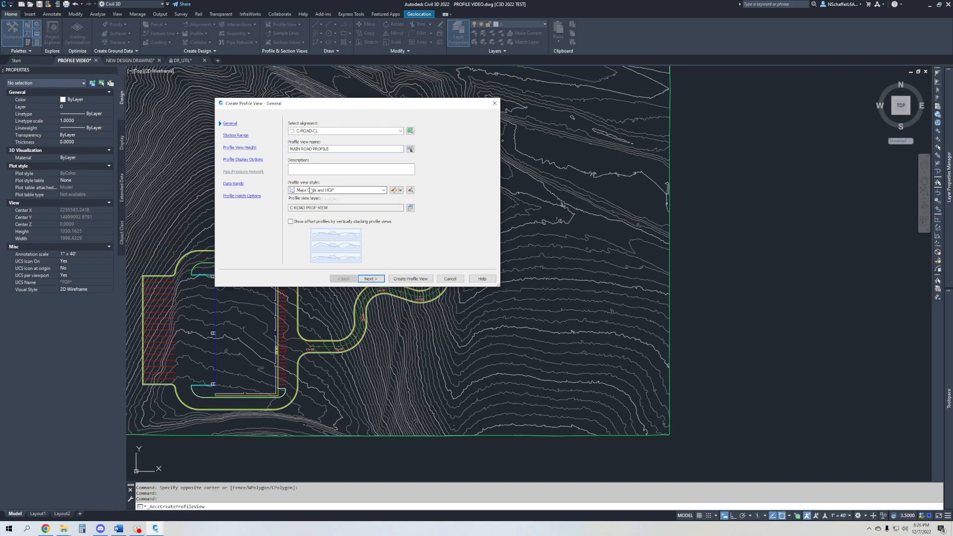
# - Set the profile view style to Profile View and continue to the station range settings
pyautogui.click(312, 190)
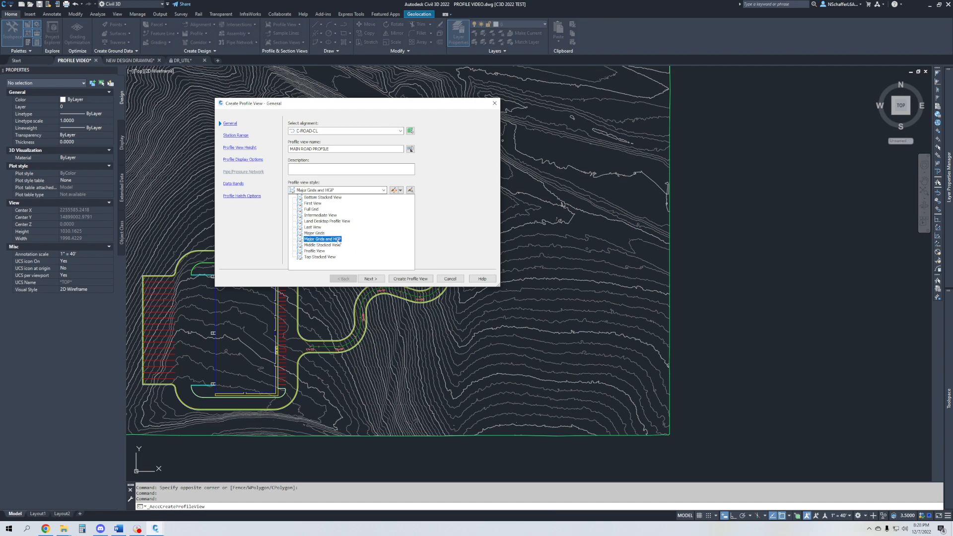
pyautogui.click(321, 251)
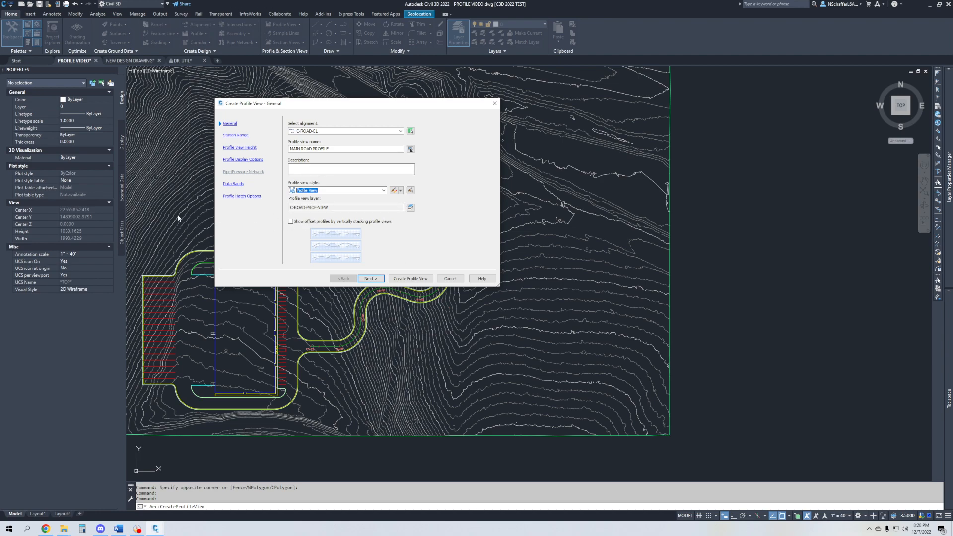
pyautogui.click(371, 279)
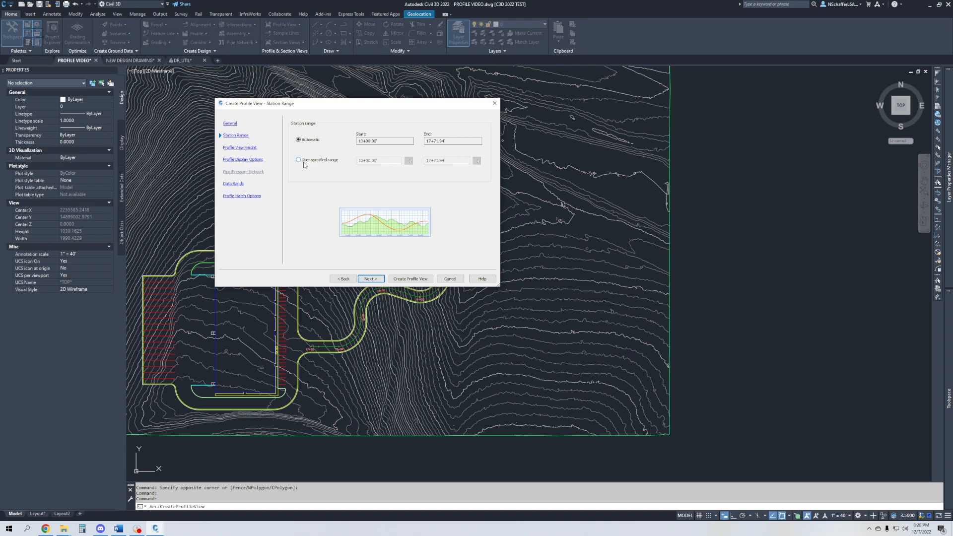
# - Keep the station range and profile view height automatic, and accept the profile display options to reach the data bands
pyautogui.click(304, 161)
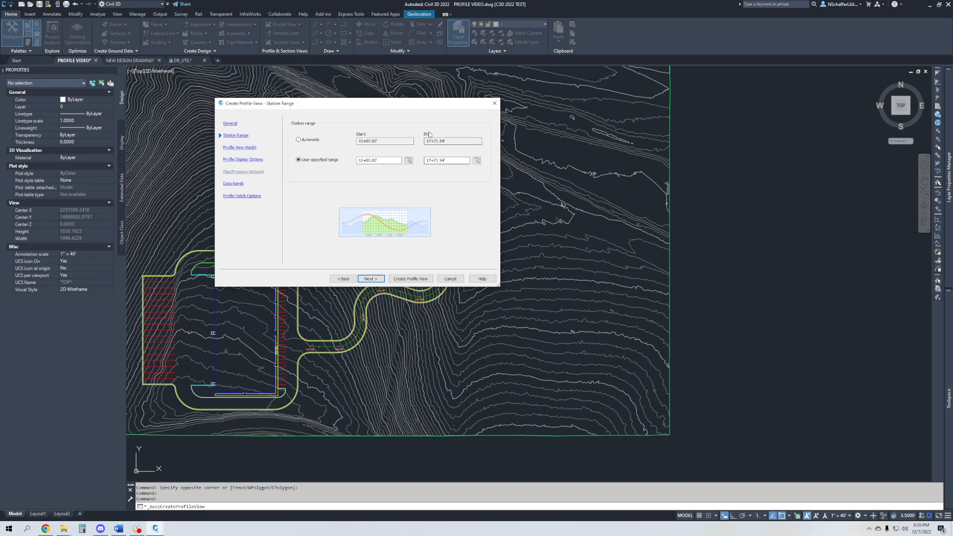
pyautogui.click(298, 140)
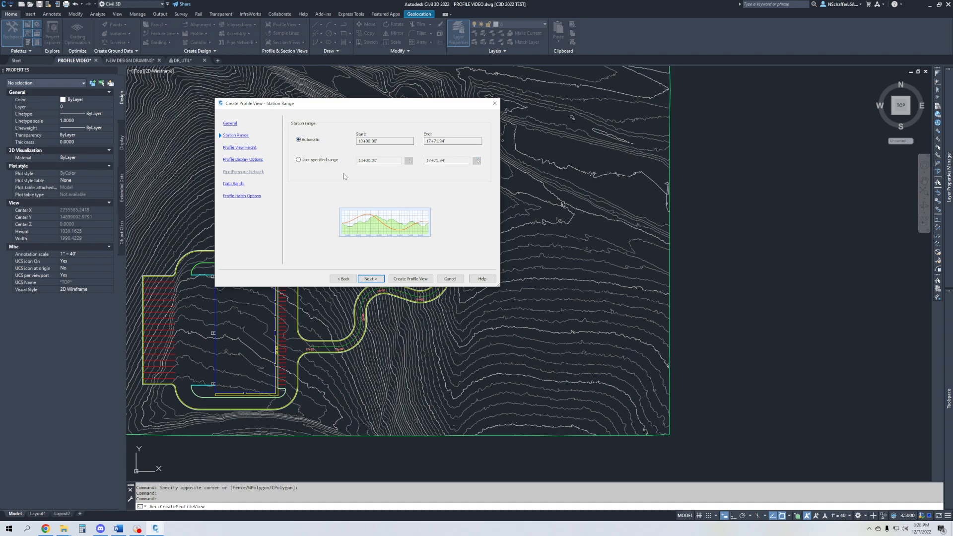
pyautogui.click(371, 279)
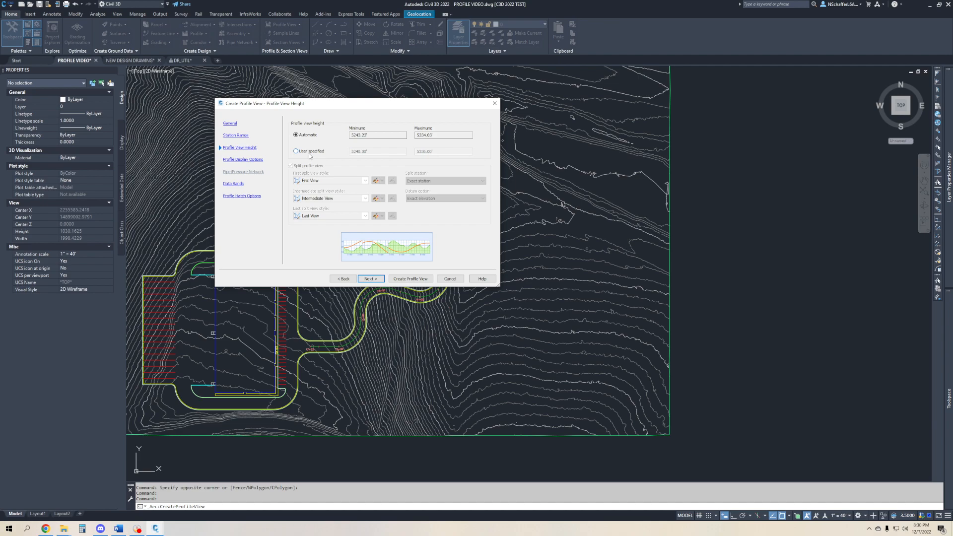
pyautogui.click(377, 278)
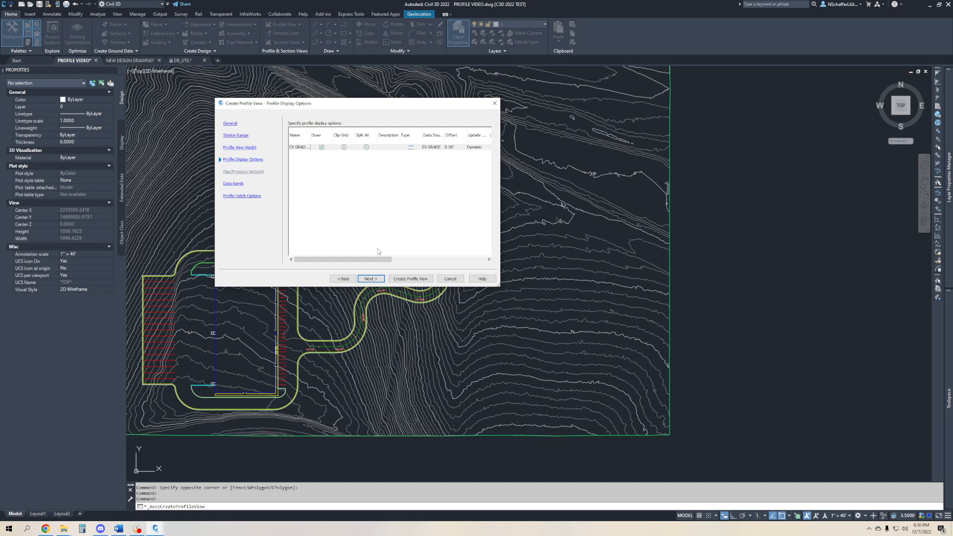
pyautogui.moveTo(375, 261); pyautogui.dragTo(448, 264)
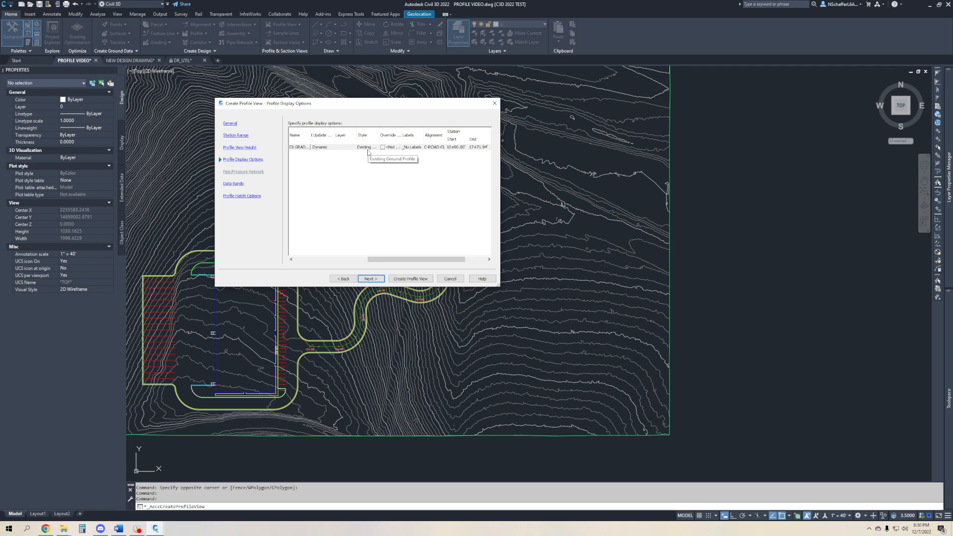
pyautogui.click(371, 279)
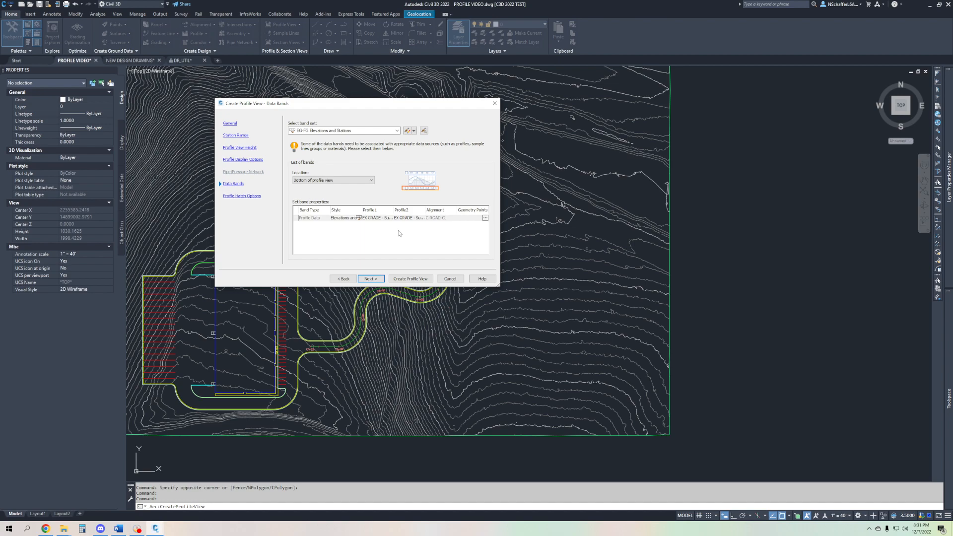
# - Keep EX GRADE - Surface (1) as Profile2 in the data band and continue to the profile hatch options
pyautogui.click(404, 219)
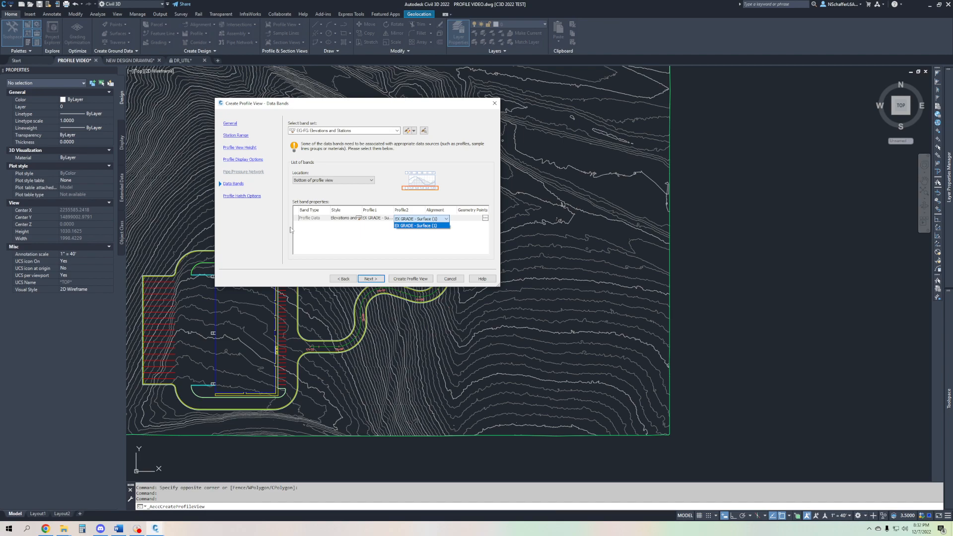
pyautogui.click(374, 280)
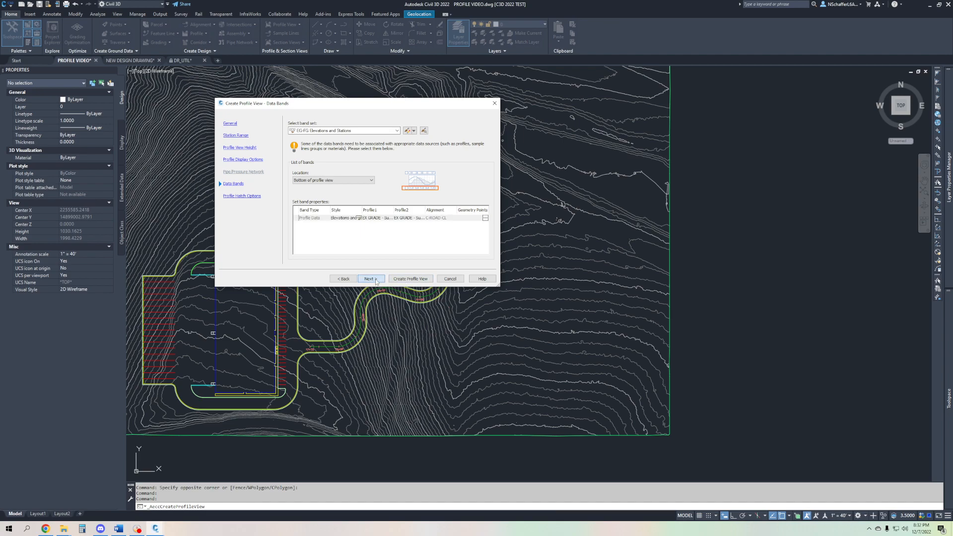
pyautogui.click(371, 279)
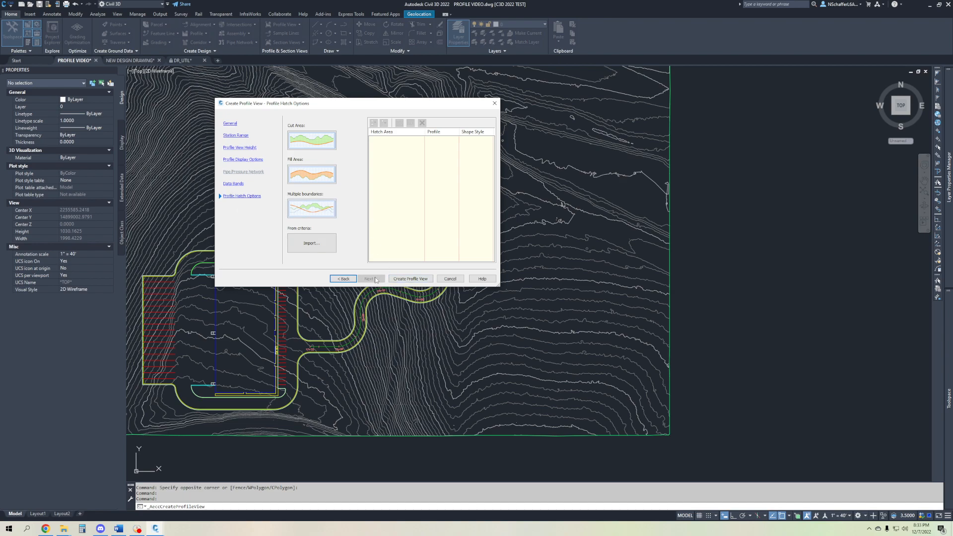
# - Create the profile view without hatching and place its origin in the empty space east of the site surface
pyautogui.click(411, 279)
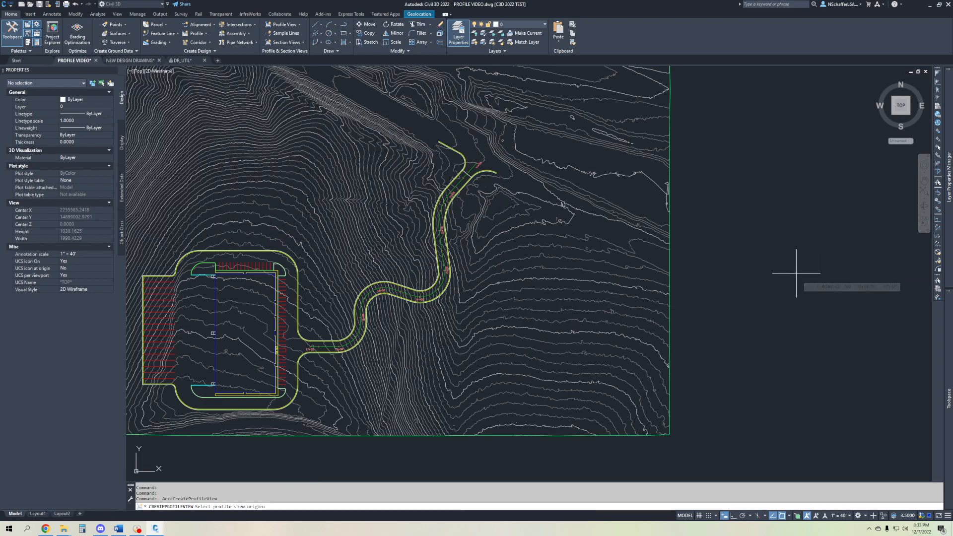
pyautogui.moveTo(783, 276)
pyautogui.mouseDown(button='middle')
pyautogui.moveTo(670, 266)
pyautogui.moveTo(438, 334)
pyautogui.moveTo(484, 249)
pyautogui.mouseUp(button='middle')
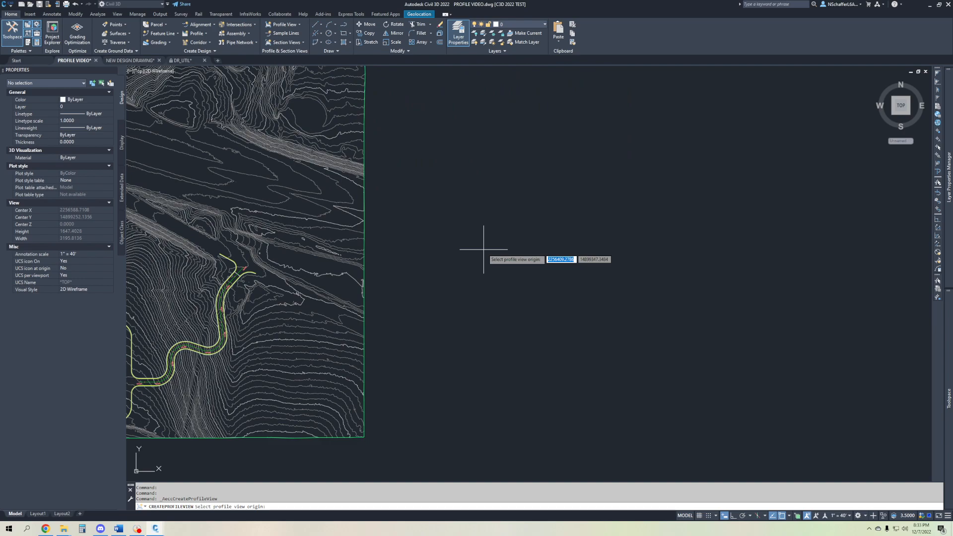
pyautogui.click(484, 249)
pyautogui.moveTo(702, 173)
pyautogui.mouseDown(button='middle')
pyautogui.moveTo(623, 215)
pyautogui.moveTo(495, 319)
pyautogui.mouseUp(button='middle')
pyautogui.moveTo(391, 374)
pyautogui.mouseDown(button='middle')
pyautogui.moveTo(682, 302)
pyautogui.moveTo(639, 313)
pyautogui.moveTo(704, 283)
pyautogui.moveTo(585, 315)
pyautogui.moveTo(688, 272)
pyautogui.mouseUp(button='middle')
pyautogui.moveTo(461, 277); pyautogui.dragTo(349, 325, button='middle')
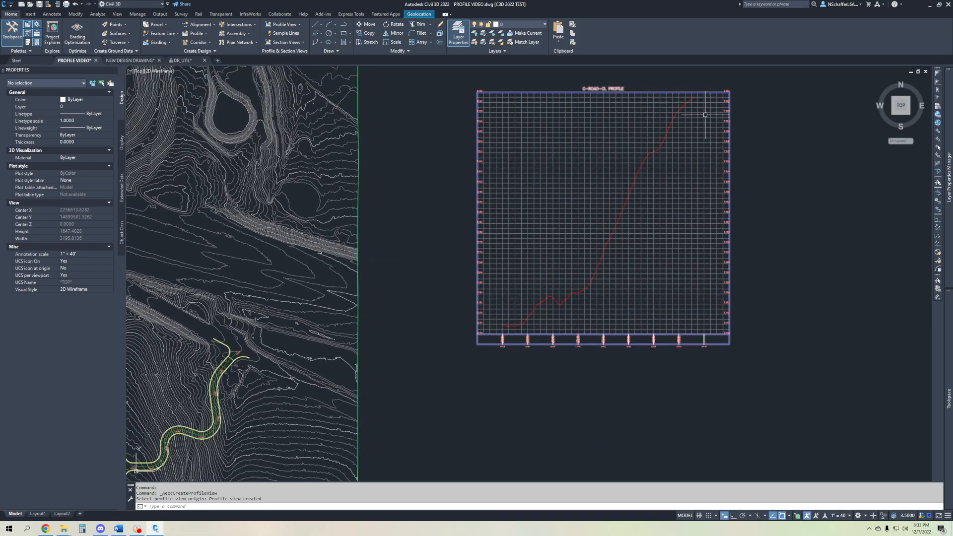
pyautogui.moveTo(705, 115)
pyautogui.write('c')
pyautogui.press('Return')
pyautogui.click(732, 334)
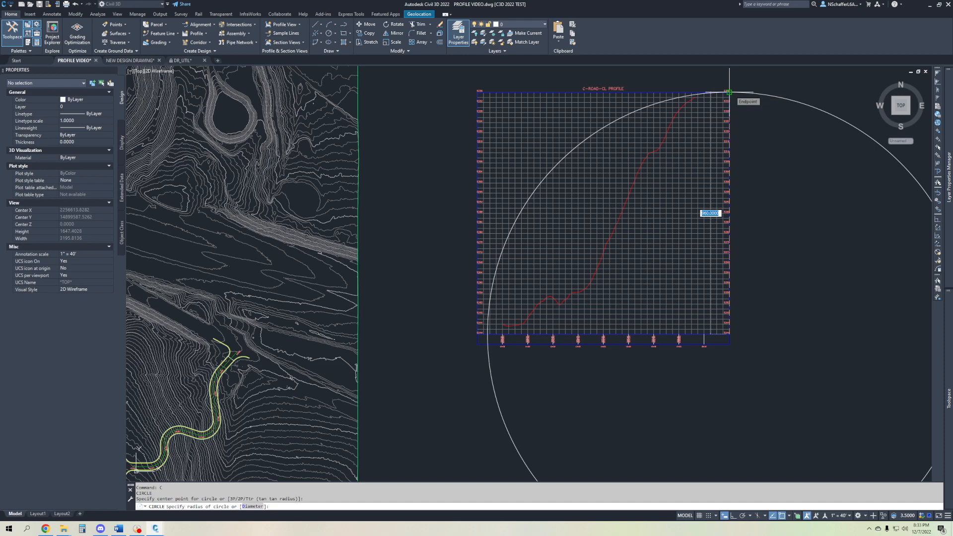
pyautogui.press('Escape')
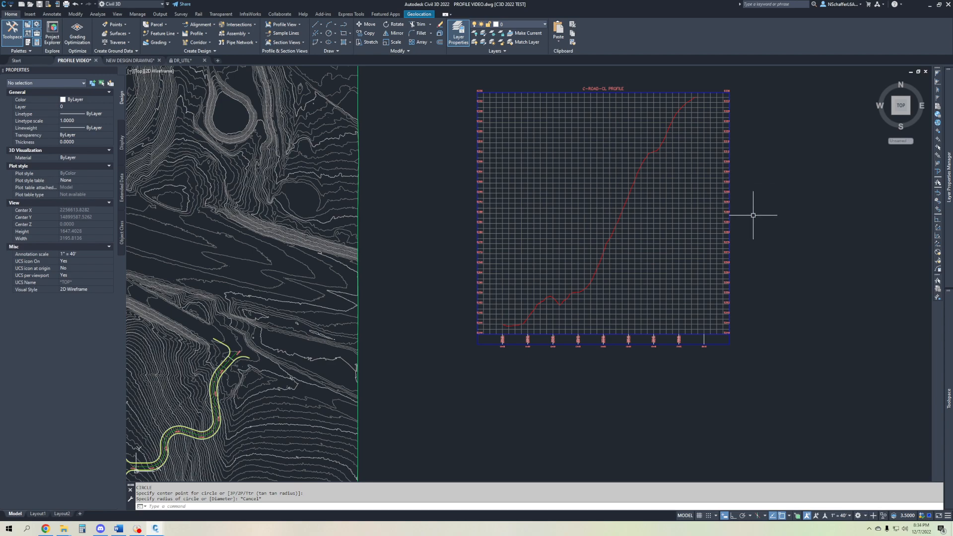
# - Draw a circle of radius 40 centred on the profile grid's corner at elevation 5240 and select it
pyautogui.scroll(10, 479, 332)
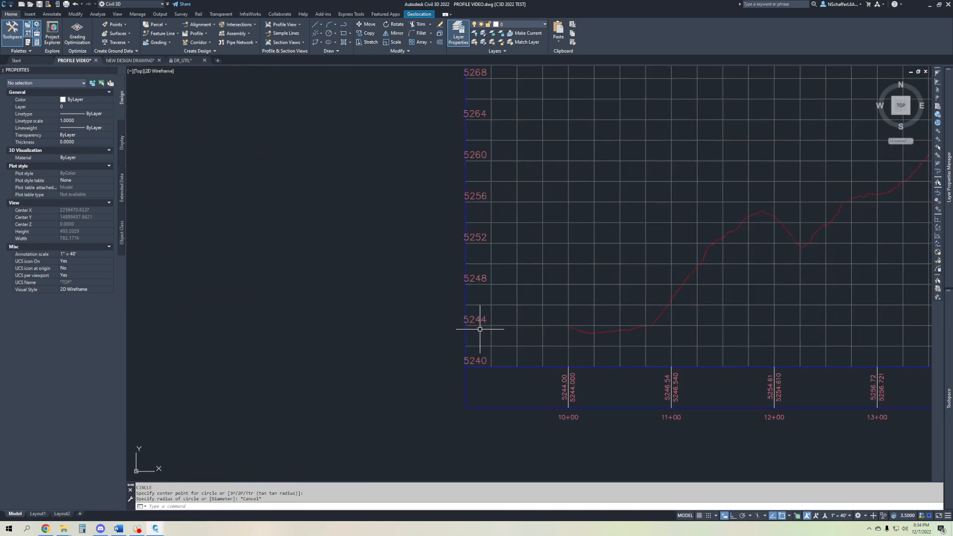
pyautogui.scroll(-5, 487, 346)
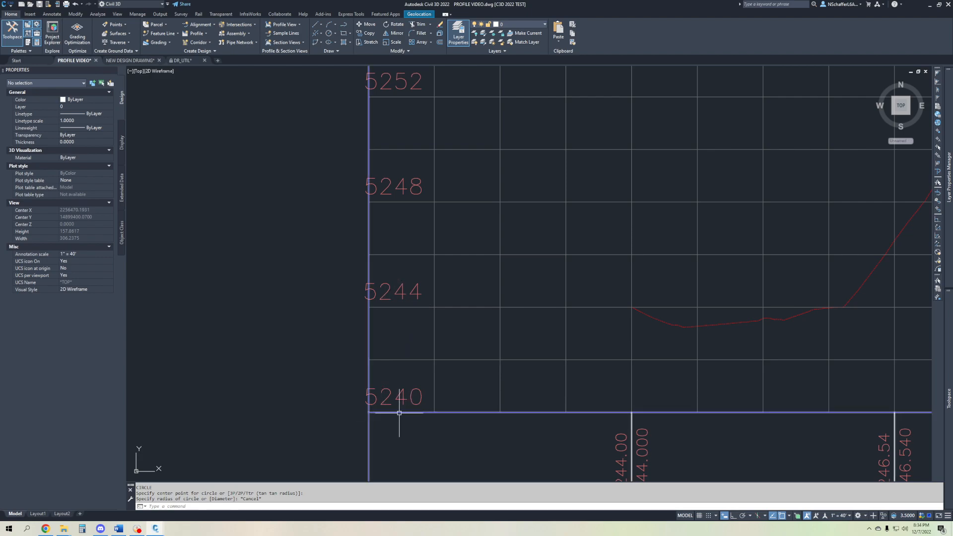
pyautogui.write('c')
pyautogui.press('Return')
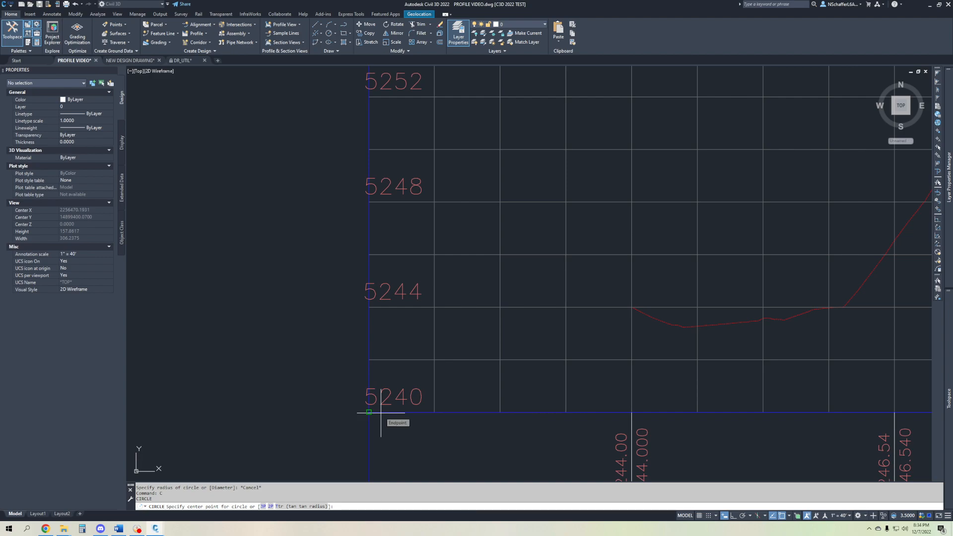
pyautogui.click(381, 412)
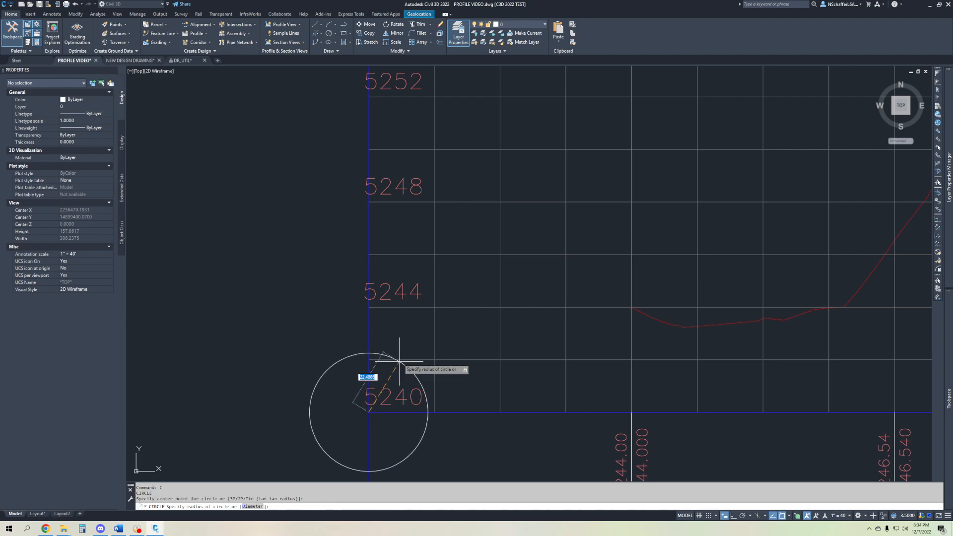
pyautogui.click(380, 303)
pyautogui.click(428, 325)
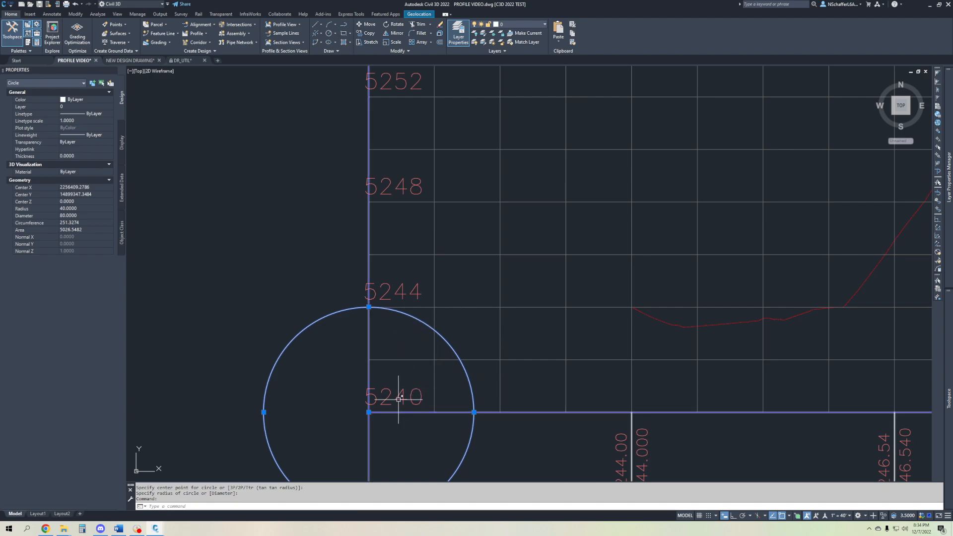
# - Shrink the circle to a radius of 20 at the first grid line above elevation 5240, and delete it
pyautogui.click(368, 307)
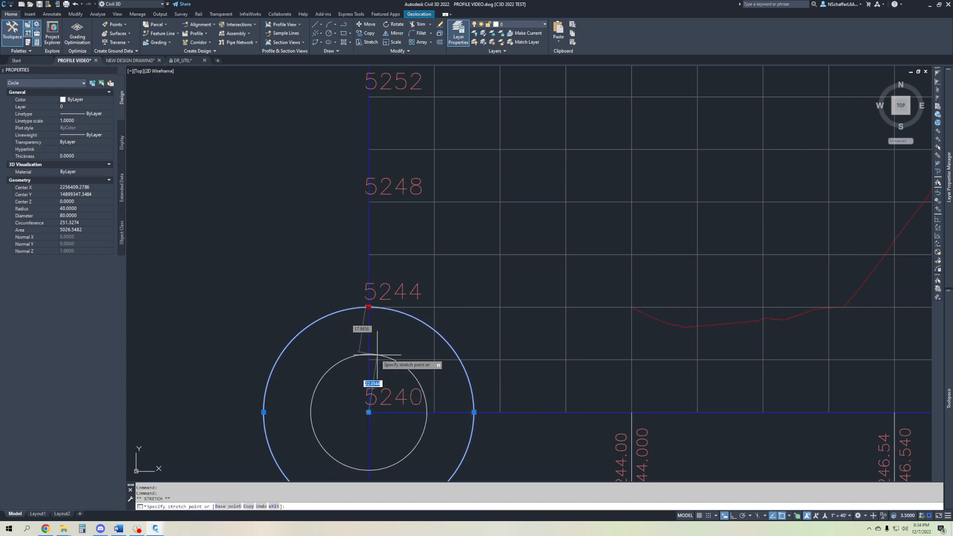
pyautogui.click(369, 359)
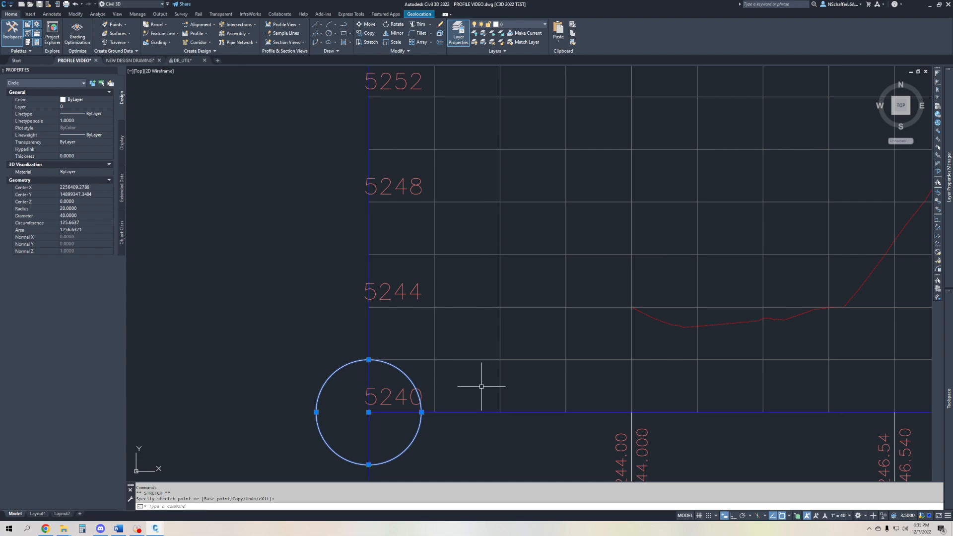
pyautogui.press('Delete')
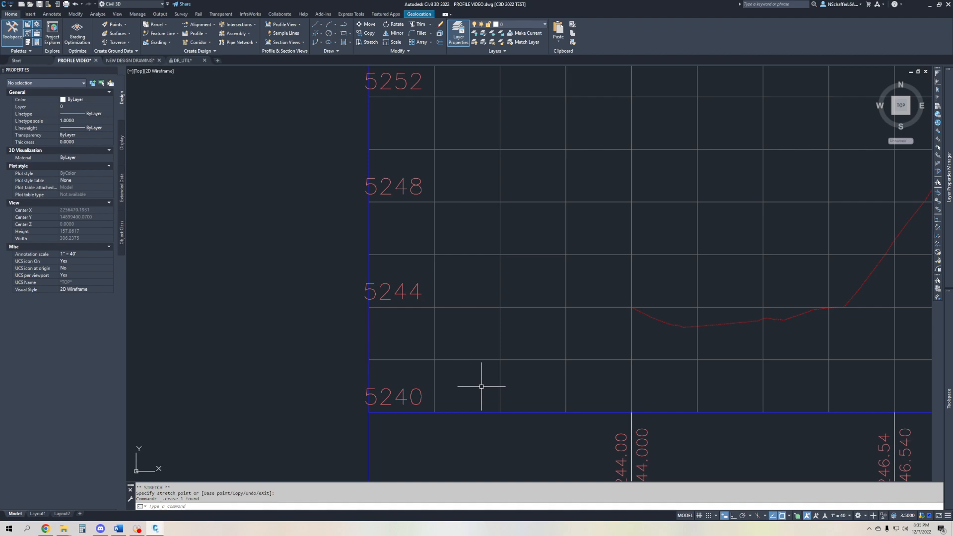
# - Examine the complete existing-ground profile and compare it with the road and site surface in plan
pyautogui.scroll(-8, 605, 308)
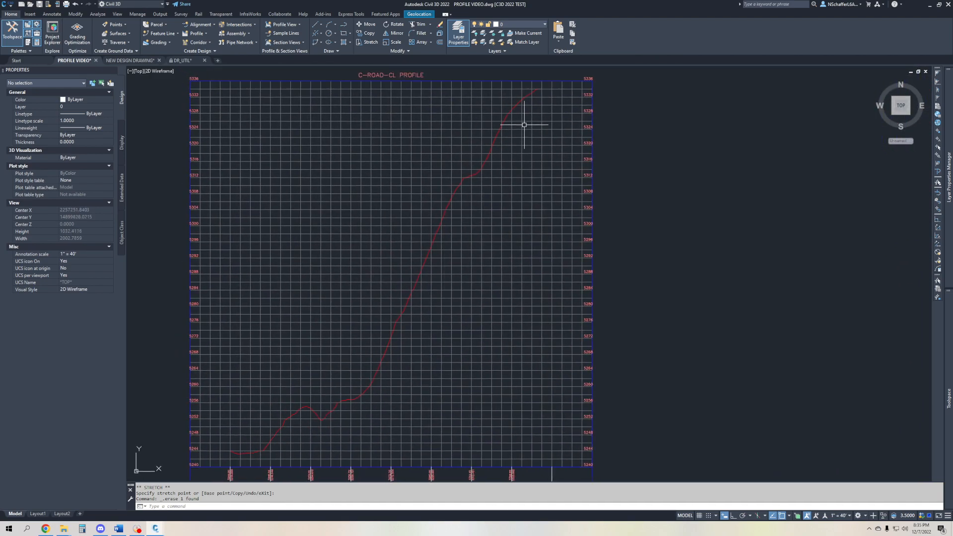
pyautogui.moveTo(483, 237)
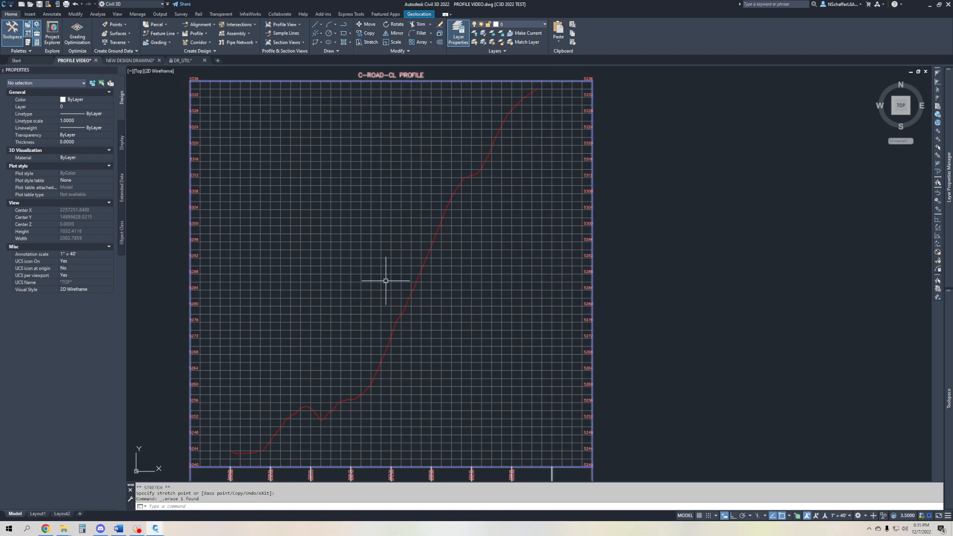
pyautogui.scroll(-4, 373, 313)
pyautogui.moveTo(373, 313)
pyautogui.mouseDown(button='middle')
pyautogui.moveTo(513, 258)
pyautogui.moveTo(702, 253)
pyautogui.mouseUp(button='middle')
pyautogui.scroll(-2, 516, 258)
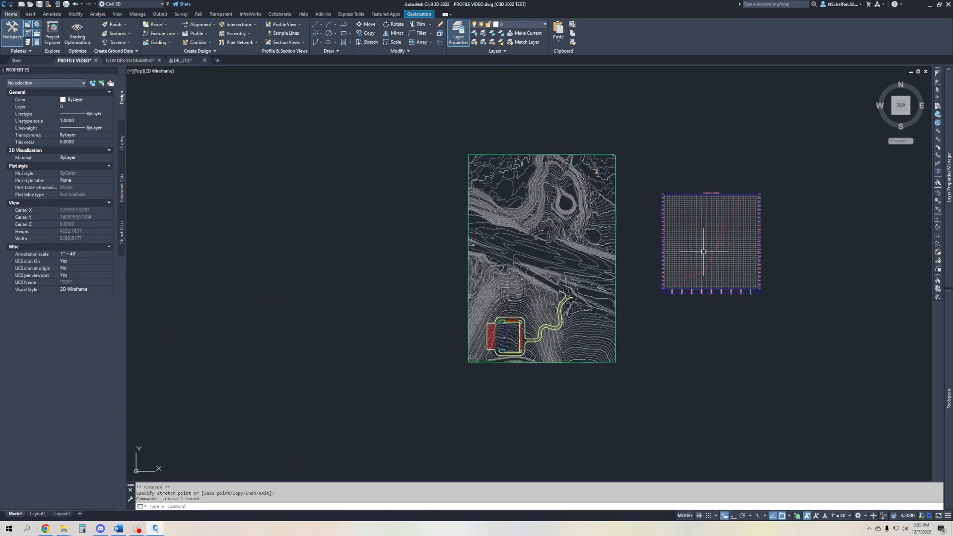
pyautogui.scroll(4, 516, 345)
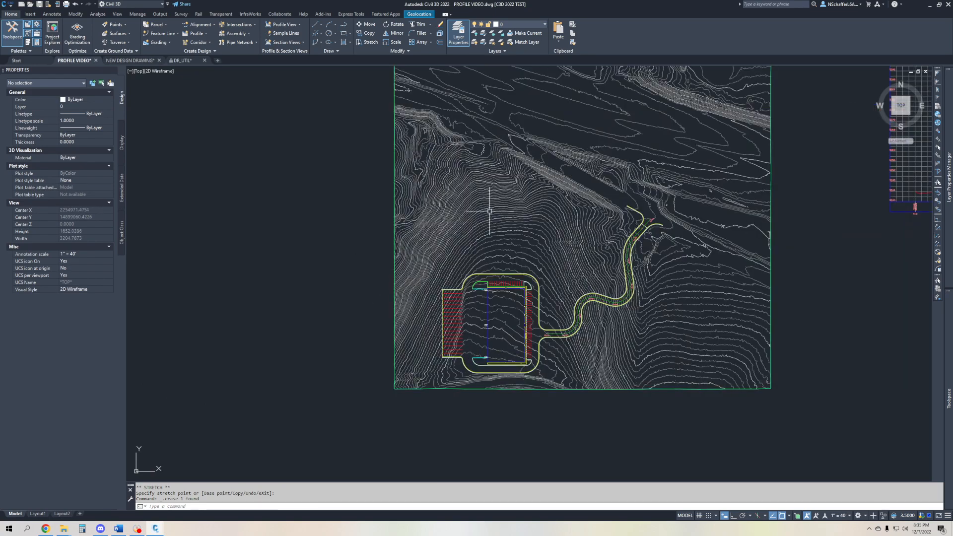
pyautogui.moveTo(734, 390); pyautogui.dragTo(610, 411, button='middle')
pyautogui.scroll(-2, 610, 411)
pyautogui.moveTo(610, 411)
pyautogui.mouseDown(button='middle')
pyautogui.moveTo(462, 399)
pyautogui.moveTo(425, 419)
pyautogui.mouseUp(button='middle')
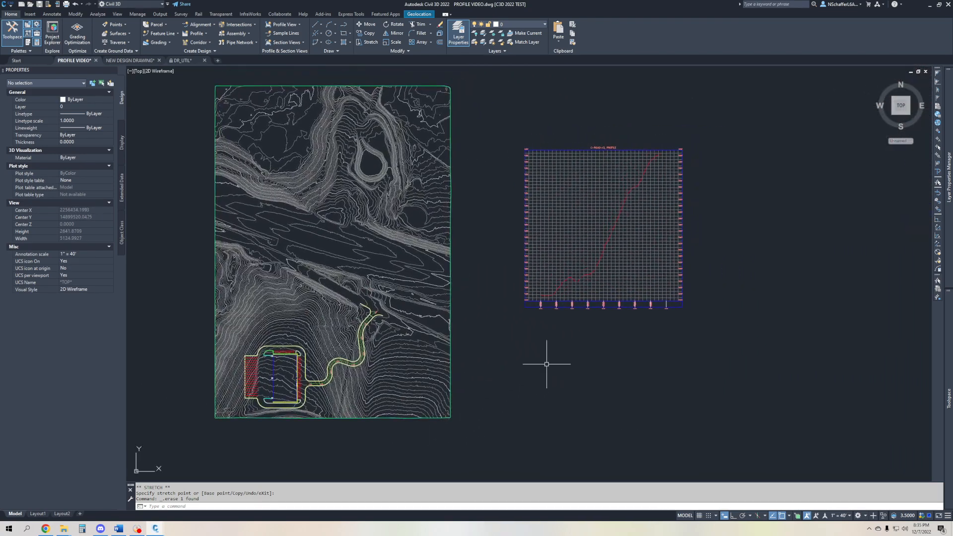
# - Inspect the EX GRADE surface in 3D from oblique angles in the Object Viewer, and close the viewer
pyautogui.click(357, 382)
pyautogui.rightClick(397, 392)
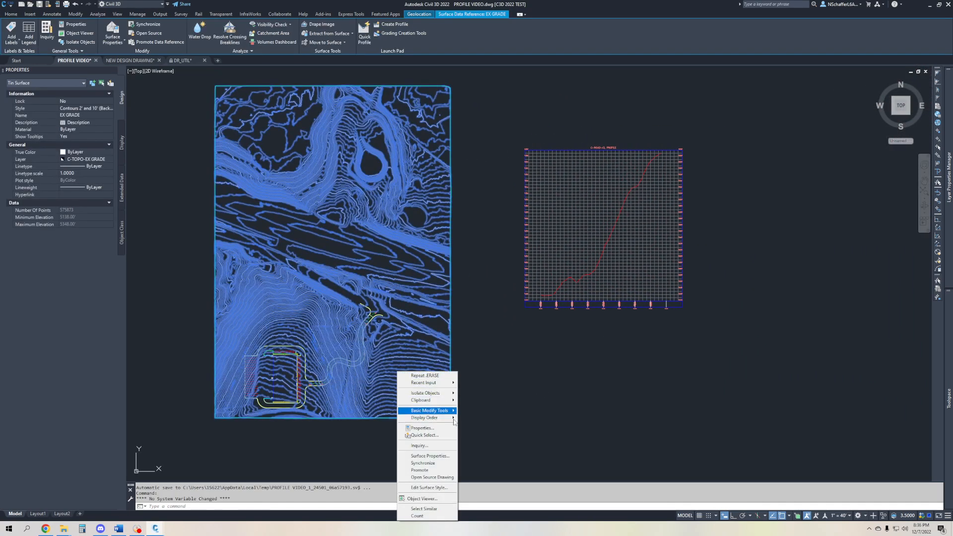
pyautogui.click(437, 498)
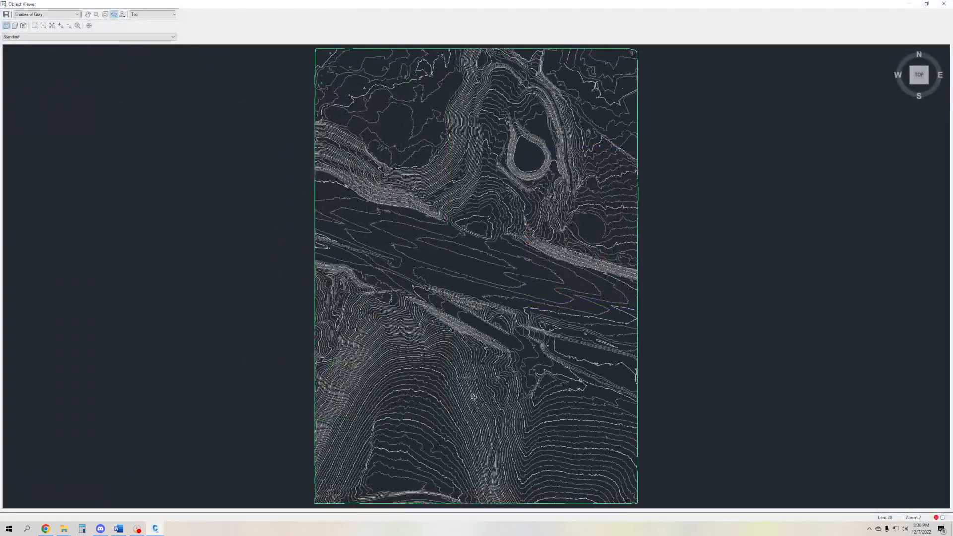
pyautogui.moveTo(473, 397); pyautogui.dragTo(356, 179)
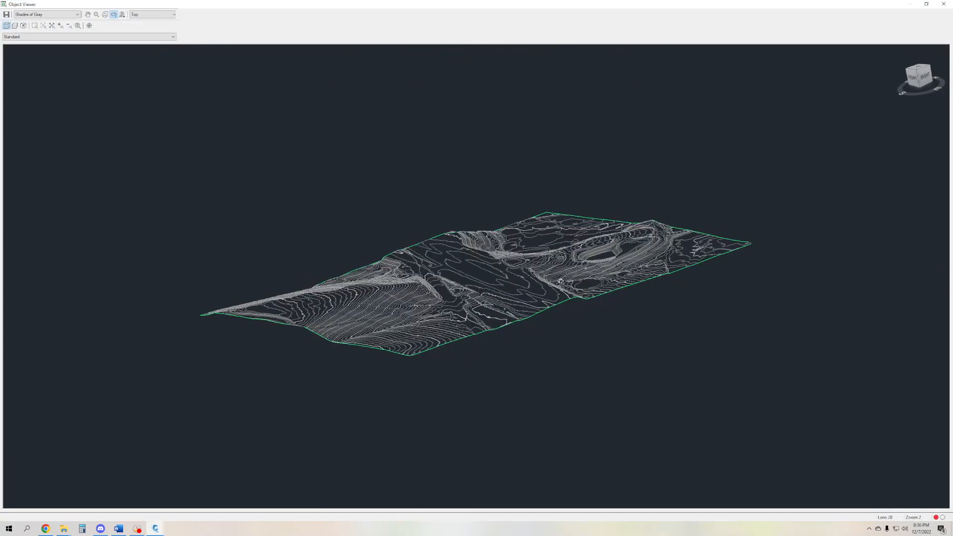
pyautogui.moveTo(525, 332); pyautogui.dragTo(520, 316)
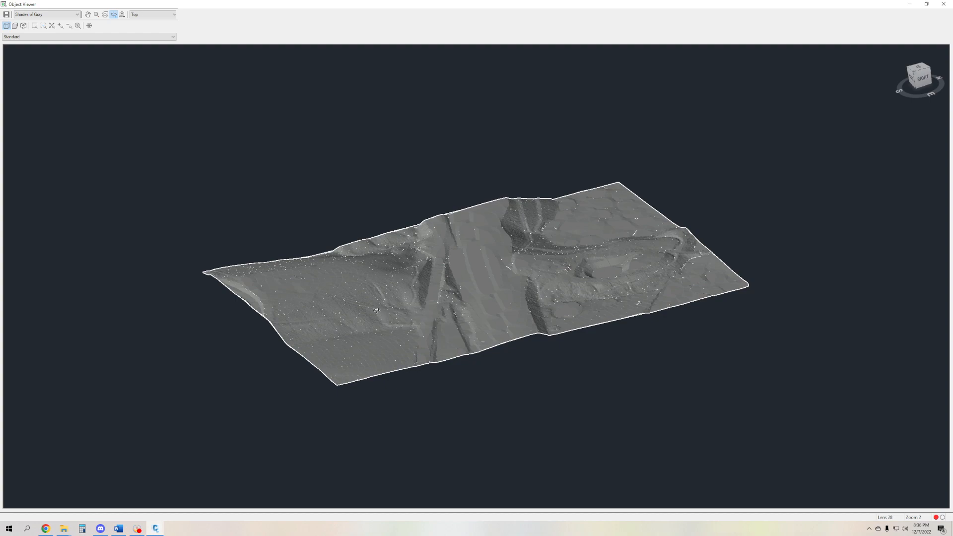
pyautogui.press('Escape')
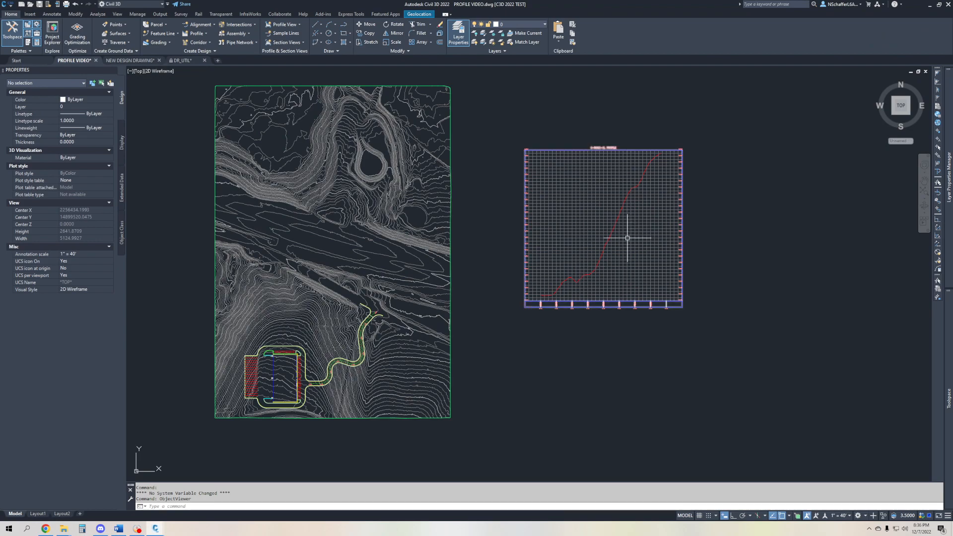
# - Examine the station and elevation labels in the data band below the profile, selecting and deselecting its label group
pyautogui.scroll(2, 551, 278)
pyautogui.scroll(2, 557, 290)
pyautogui.moveTo(672, 275); pyautogui.dragTo(544, 358, button='middle')
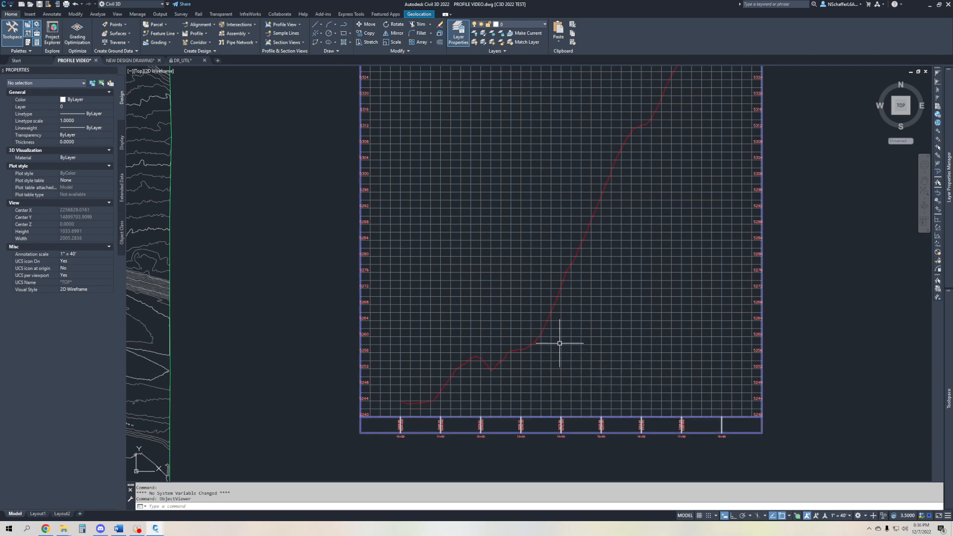
pyautogui.scroll(7, 414, 420)
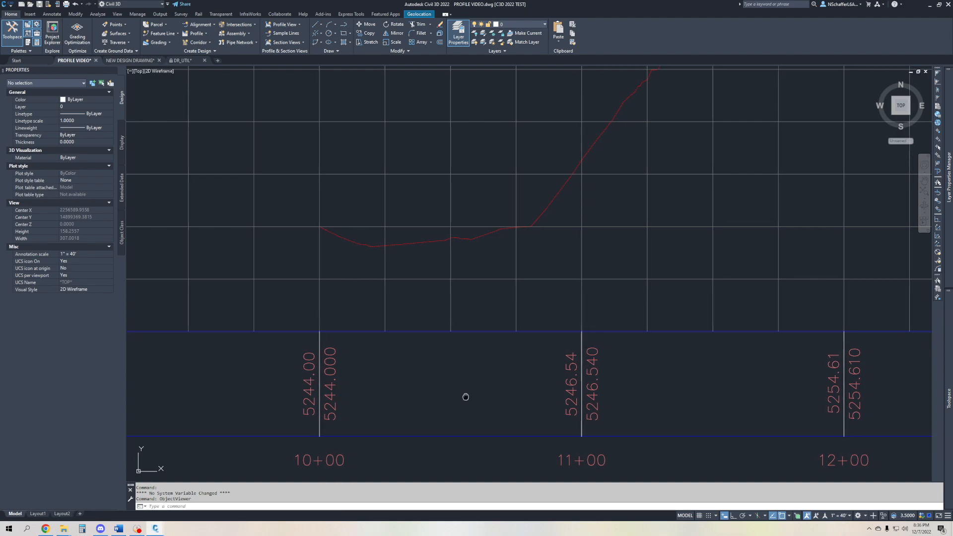
pyautogui.scroll(1, 463, 396)
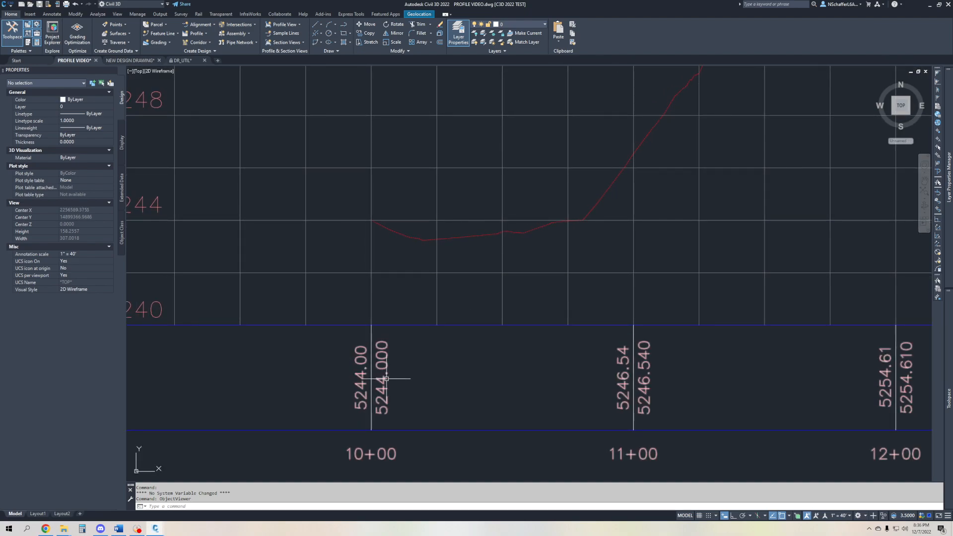
pyautogui.scroll(-5, 347, 371)
pyautogui.click(309, 355)
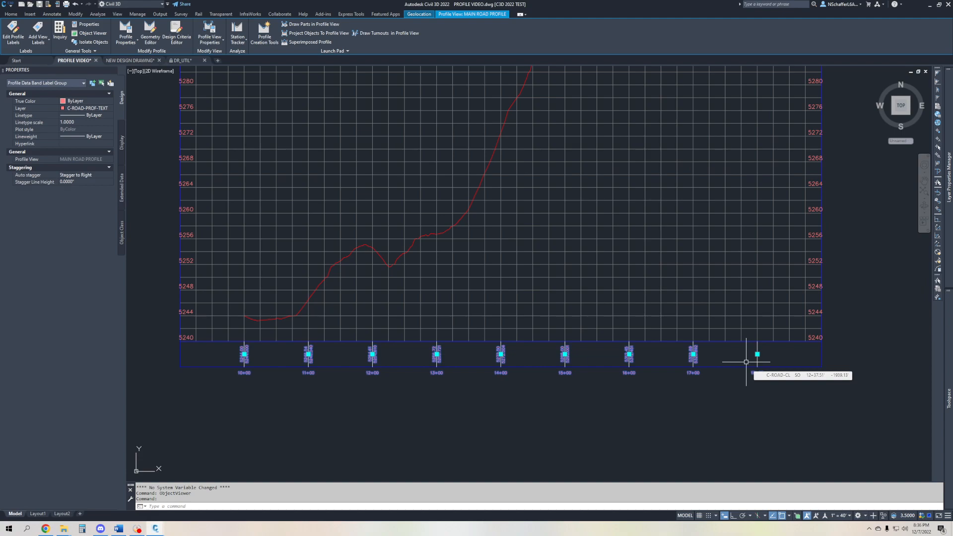
pyautogui.scroll(6, 220, 352)
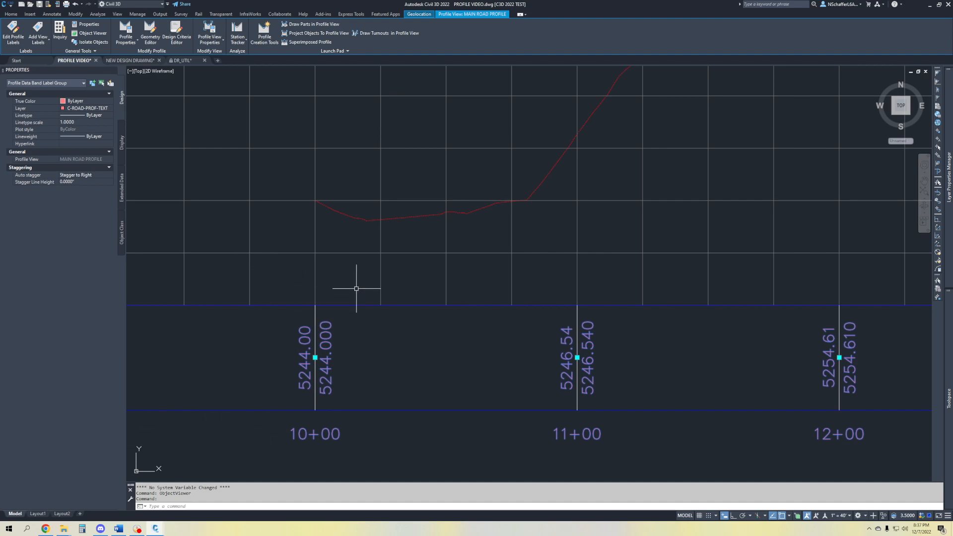
pyautogui.press('Escape')
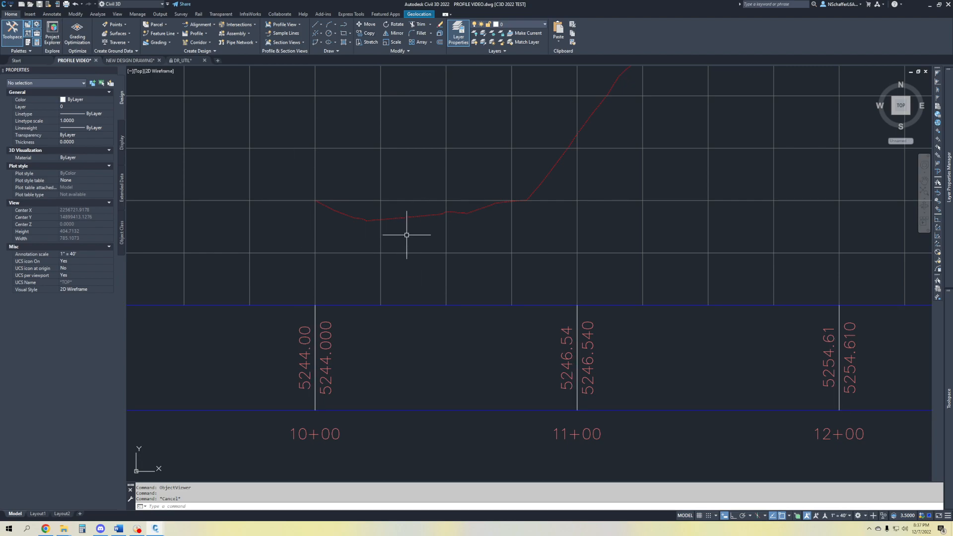
# - Create a layout profile named C-ROAD-FG in the C-ROAD-CL profile view, using the Design Profile style and Complete Label Set
pyautogui.moveTo(445, 219)
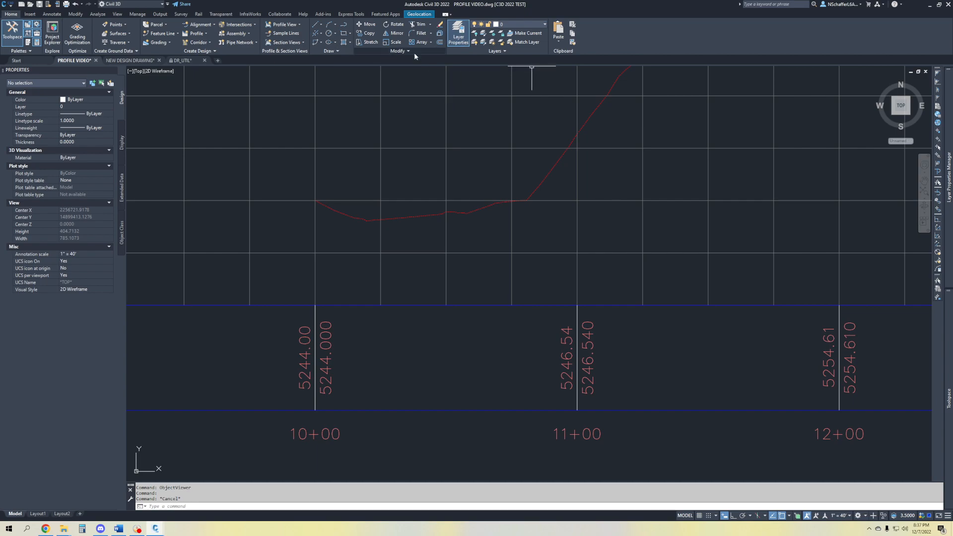
pyautogui.click(204, 33)
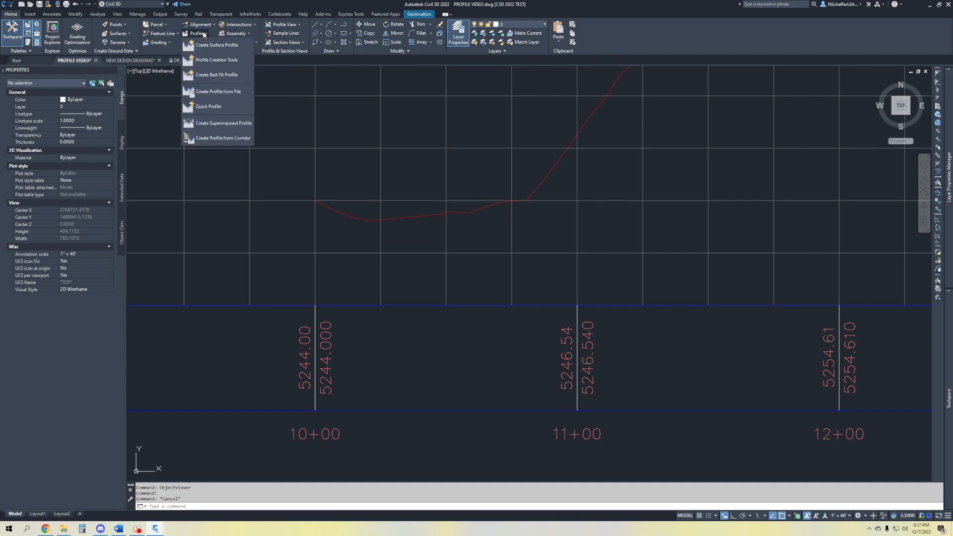
pyautogui.click(217, 64)
pyautogui.scroll(-2, 552, 287)
pyautogui.scroll(-5, 552, 288)
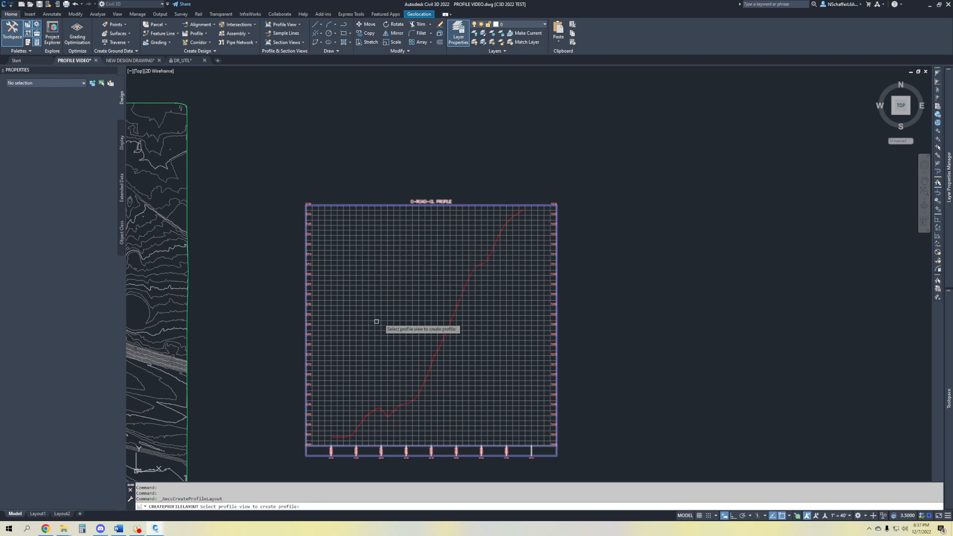
pyautogui.click(377, 295)
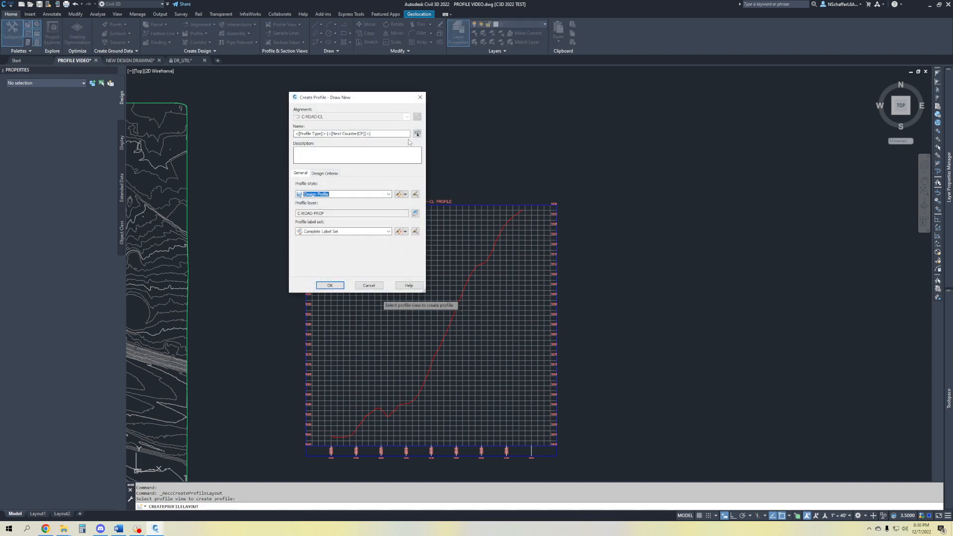
pyautogui.moveTo(390, 133); pyautogui.dragTo(286, 134)
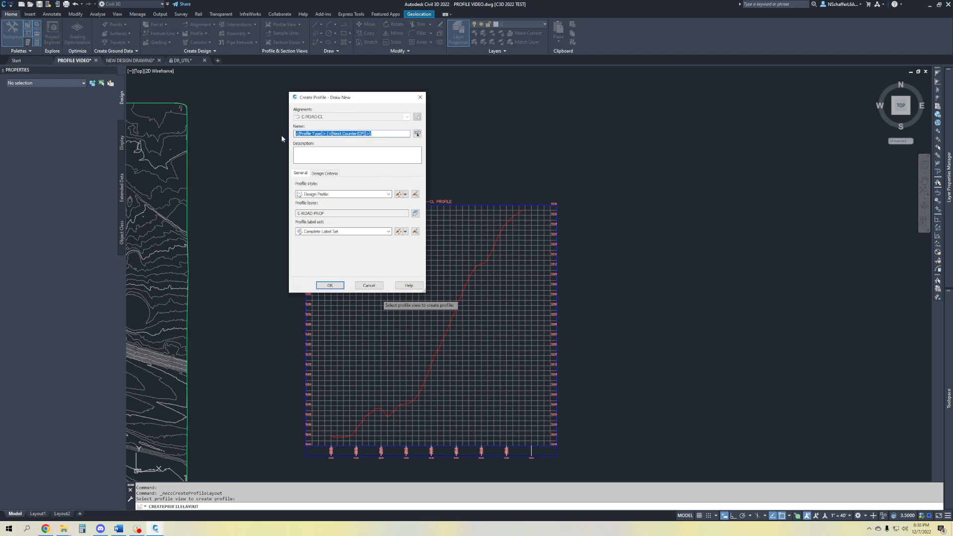
pyautogui.write('C-ROAD-FG')
pyautogui.click(330, 196)
pyautogui.click(330, 197)
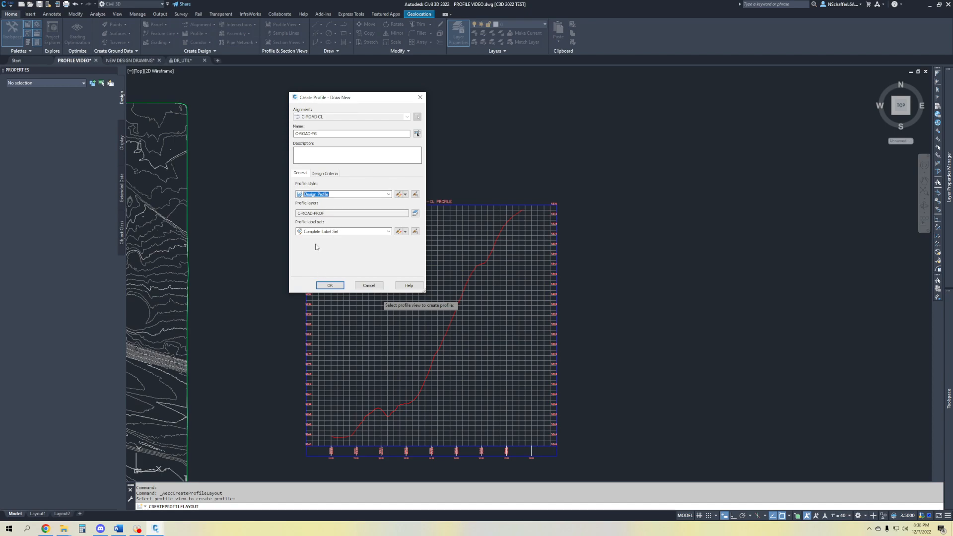
pyautogui.click(329, 233)
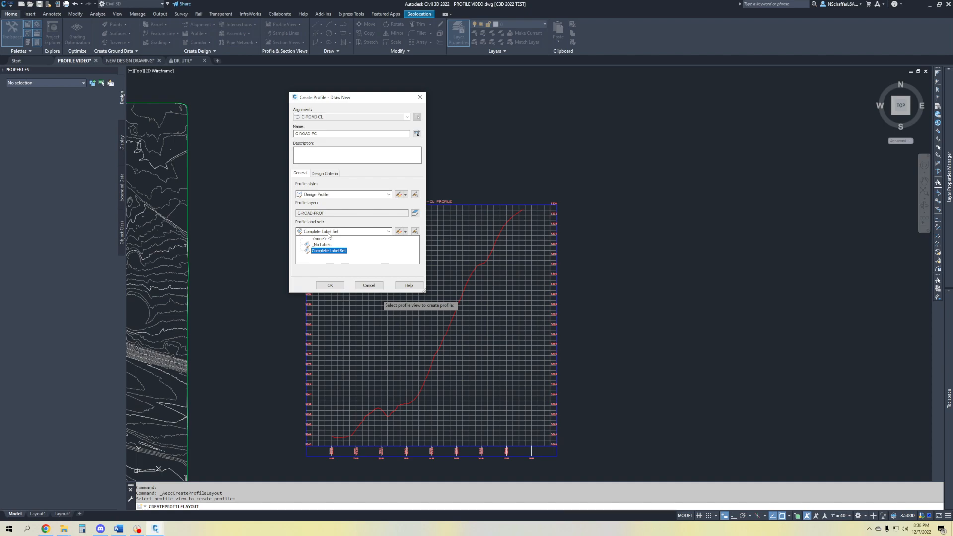
pyautogui.click(329, 251)
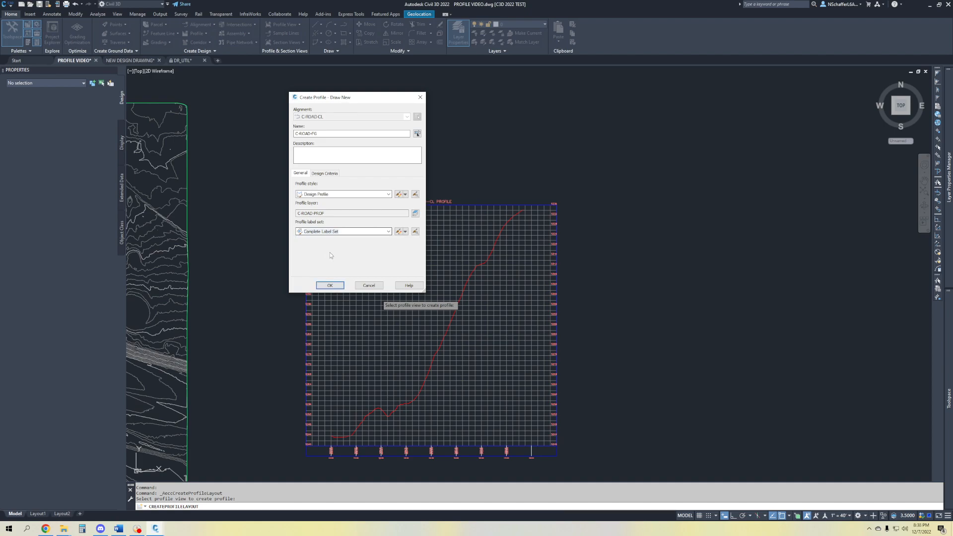
pyautogui.click(336, 286)
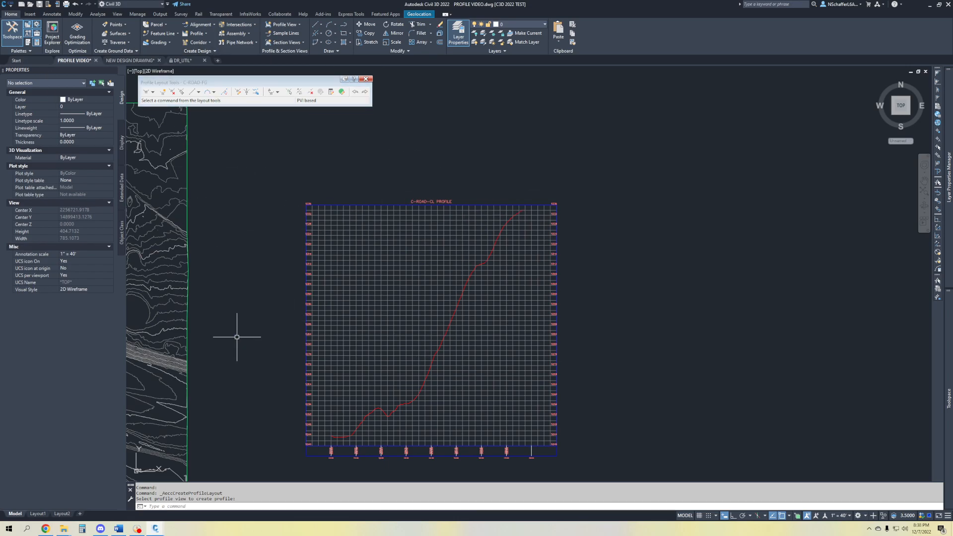
# - Draw a fixed two-point tangent from about station 10+05, elevation 5243.7, to about station 11+78, elevation 5254.7
pyautogui.moveTo(244, 295)
pyautogui.mouseDown(button='middle')
pyautogui.moveTo(576, 296)
pyautogui.moveTo(559, 258)
pyautogui.moveTo(573, 243)
pyautogui.mouseUp(button='middle')
pyautogui.moveTo(444, 385); pyautogui.dragTo(462, 303, button='middle')
pyautogui.moveTo(759, 240)
pyautogui.mouseDown(button='middle')
pyautogui.moveTo(616, 259)
pyautogui.moveTo(340, 328)
pyautogui.mouseUp(button='middle')
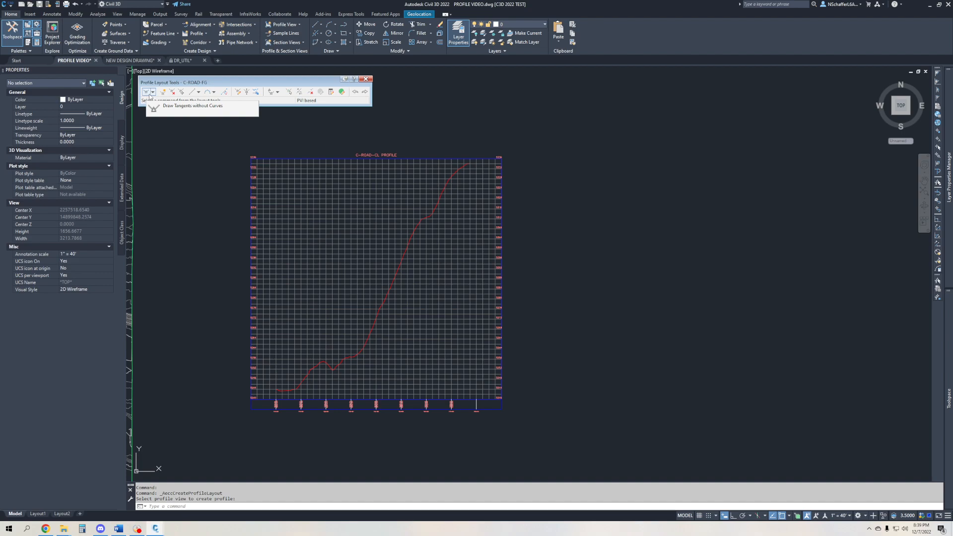
pyautogui.click(192, 92)
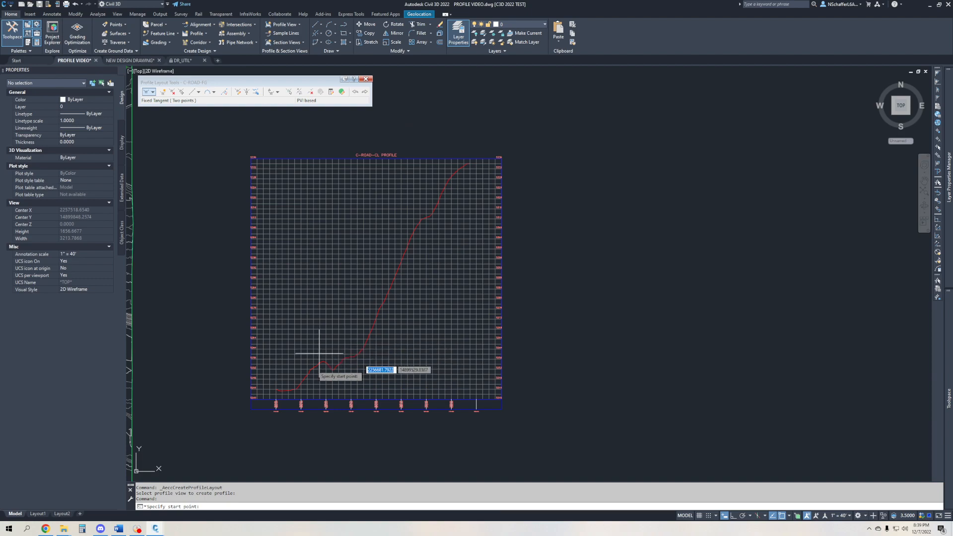
pyautogui.scroll(6, 285, 399)
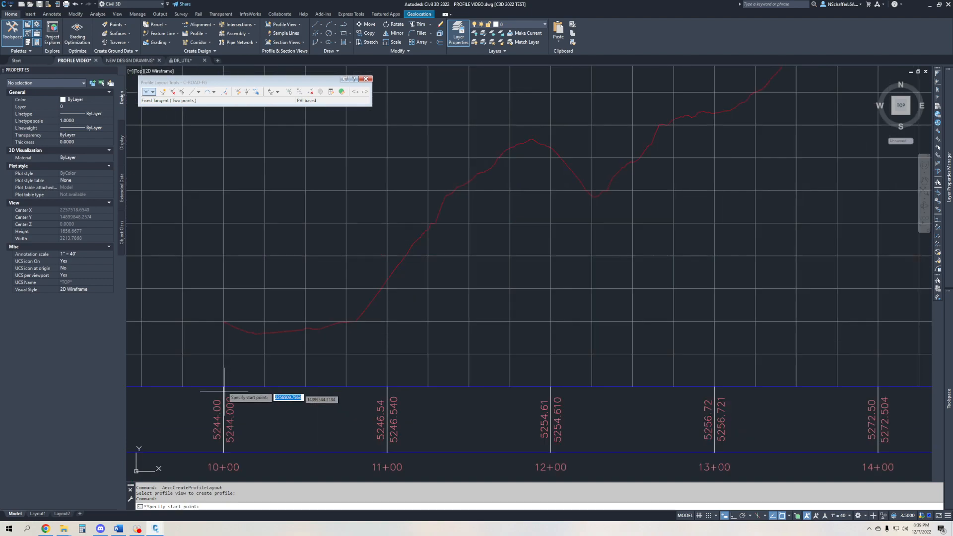
pyautogui.click(232, 326)
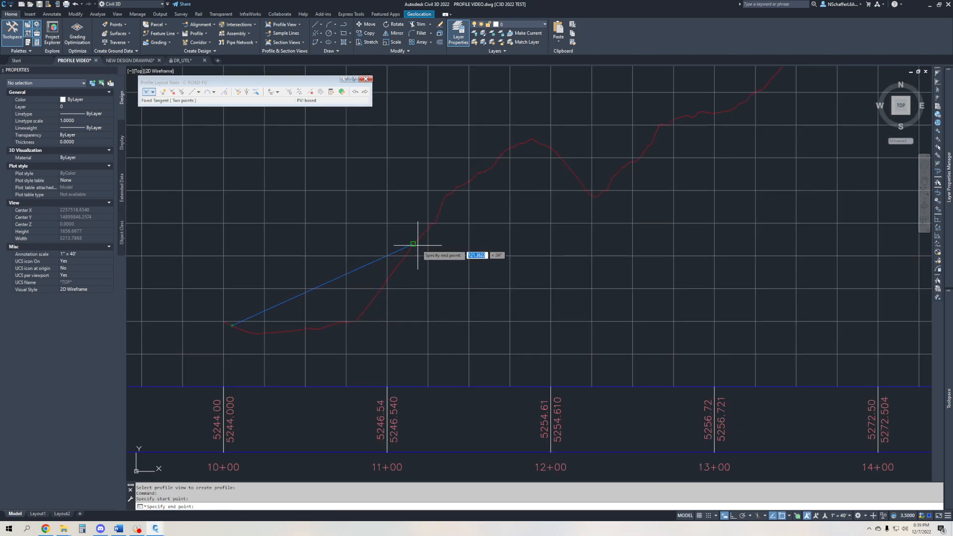
pyautogui.click(511, 143)
# - Draw a second tangent from the existing ground at about station 13+62, elevation 5263, back to the first tangent's upper end
pyautogui.moveTo(637, 122); pyautogui.dragTo(406, 307, button='middle')
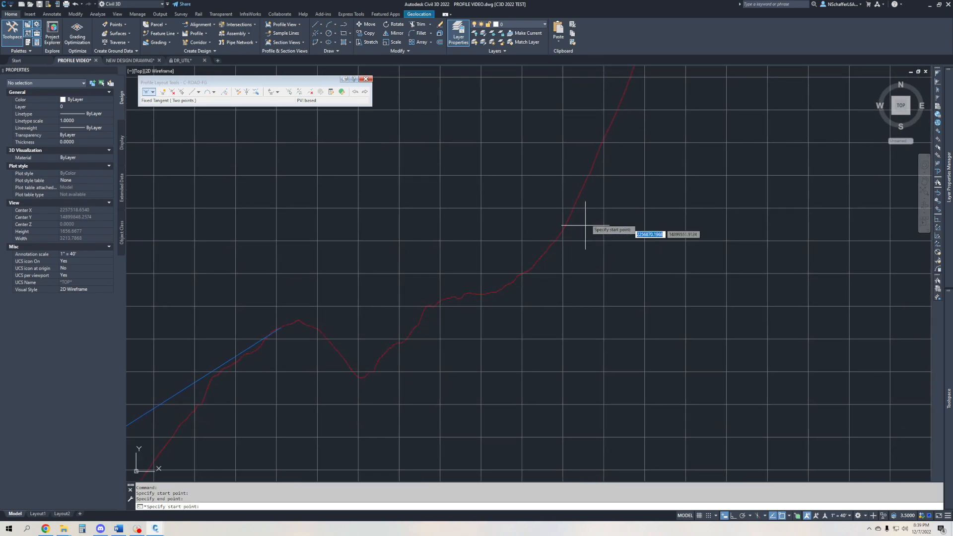
pyautogui.click(582, 188)
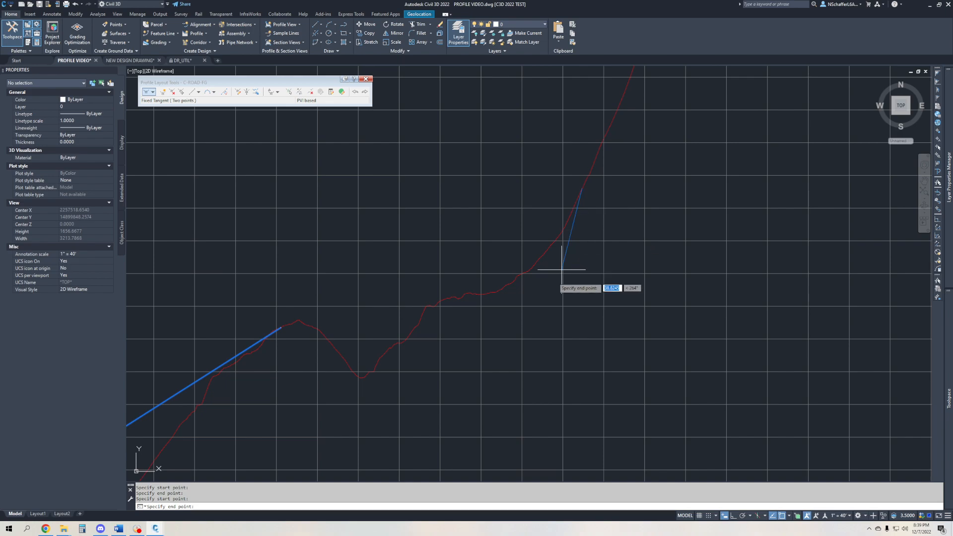
pyautogui.scroll(5, 295, 358)
pyautogui.scroll(2, 337, 315)
pyautogui.scroll(3, 378, 283)
pyautogui.click(394, 263)
# - Examine the two tangents and their junction against the existing-ground line
pyautogui.scroll(-5, 528, 253)
pyautogui.moveTo(528, 253); pyautogui.dragTo(403, 300, button='middle')
pyautogui.scroll(-4, 402, 299)
pyautogui.scroll(-2, 371, 259)
pyautogui.moveTo(372, 259); pyautogui.dragTo(378, 261, button='middle')
pyautogui.scroll(-6, 355, 334)
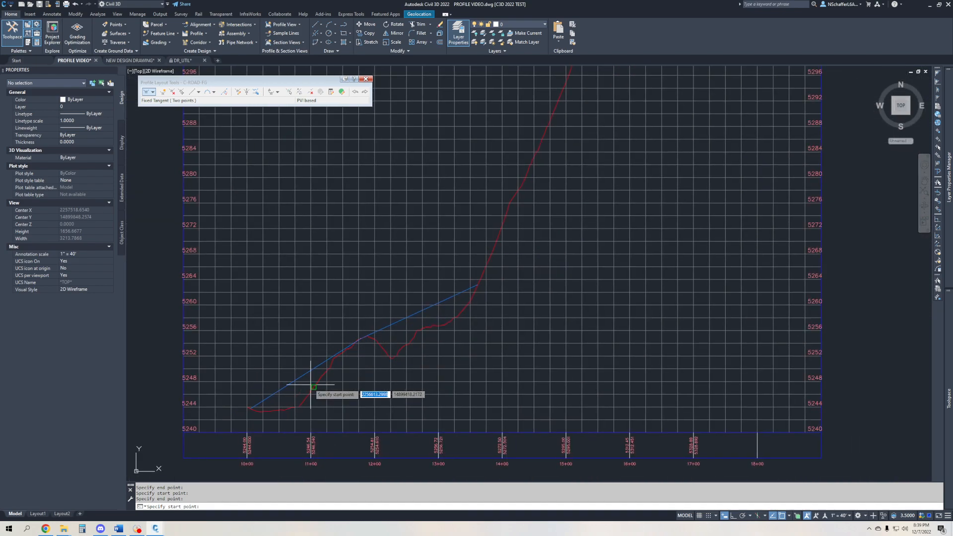
pyautogui.moveTo(509, 272); pyautogui.dragTo(545, 254, button='middle')
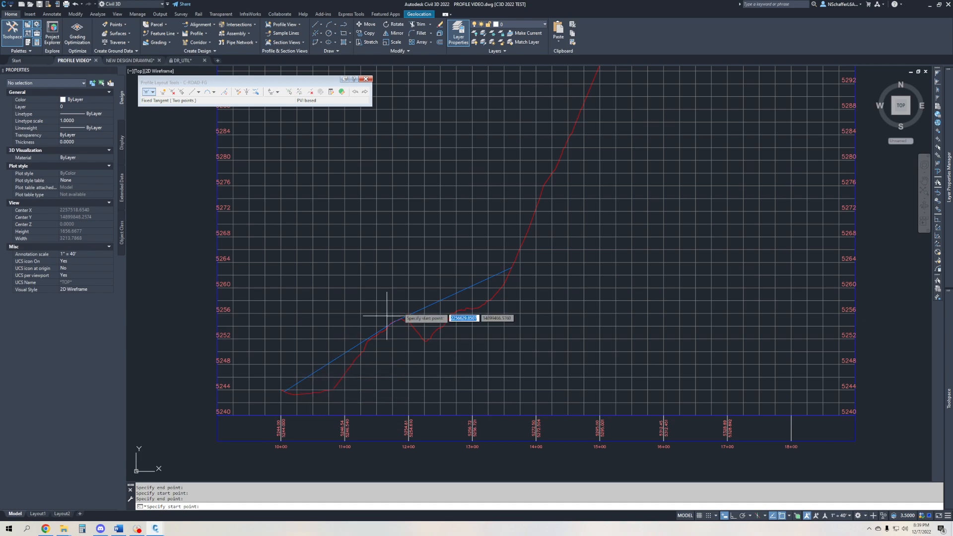
pyautogui.scroll(8, 394, 329)
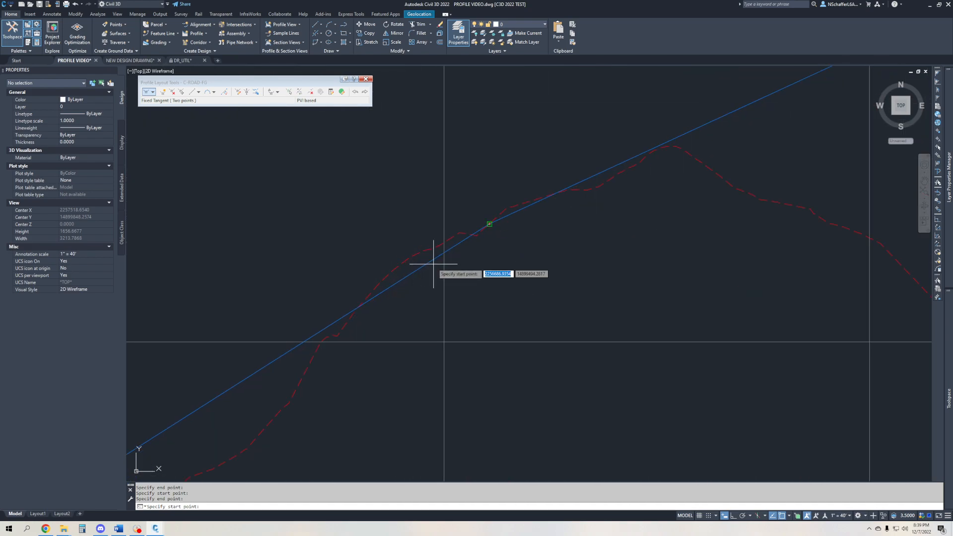
pyautogui.scroll(-10, 424, 270)
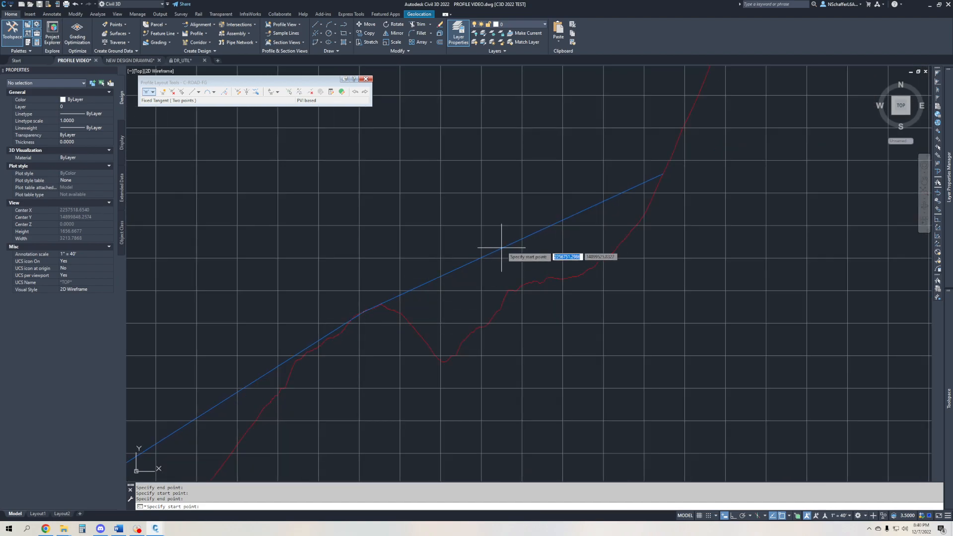
pyautogui.moveTo(419, 321); pyautogui.dragTo(323, 399, button='middle')
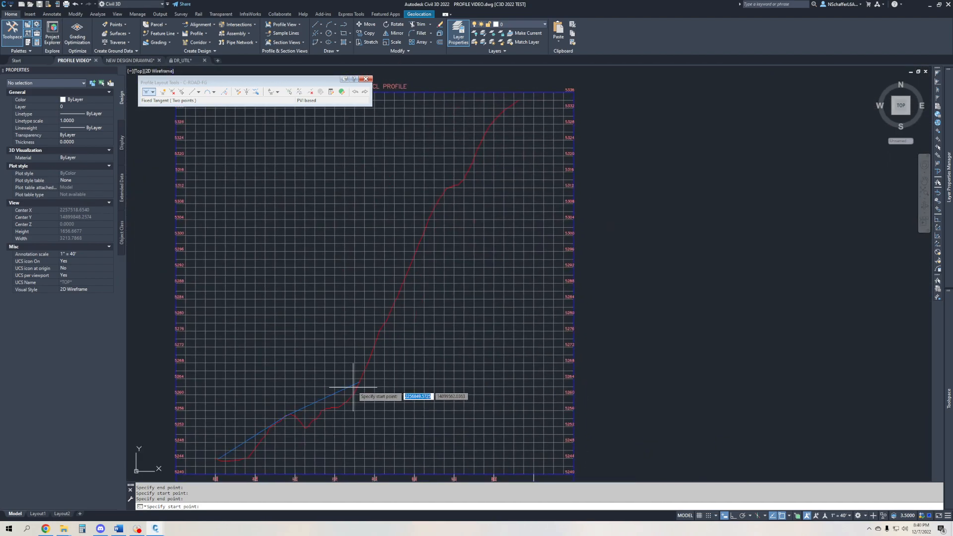
# - Draw a third tangent from the second tangent's upper end to the existing ground at about elevation 5334, and finish drawing tangents
pyautogui.scroll(6, 351, 389)
pyautogui.click(391, 359)
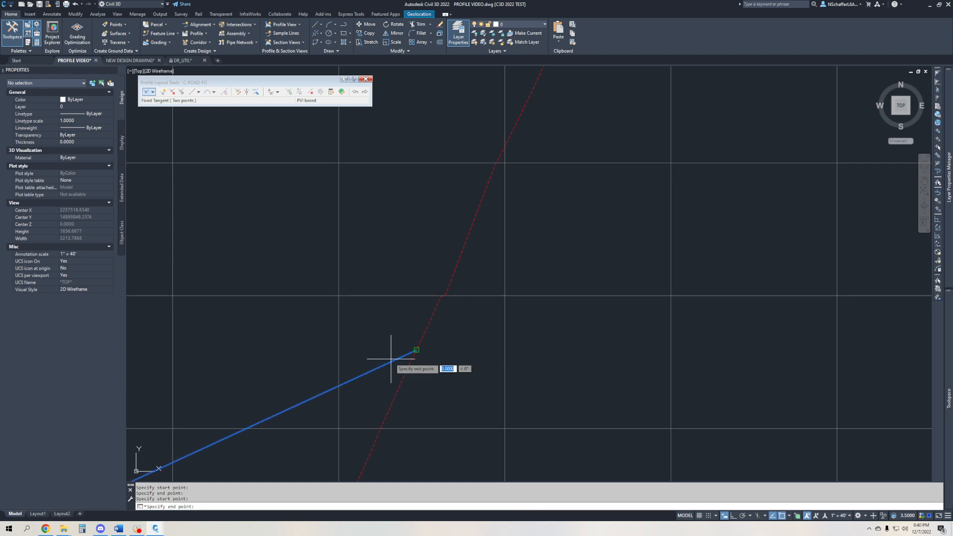
pyautogui.scroll(-5, 442, 354)
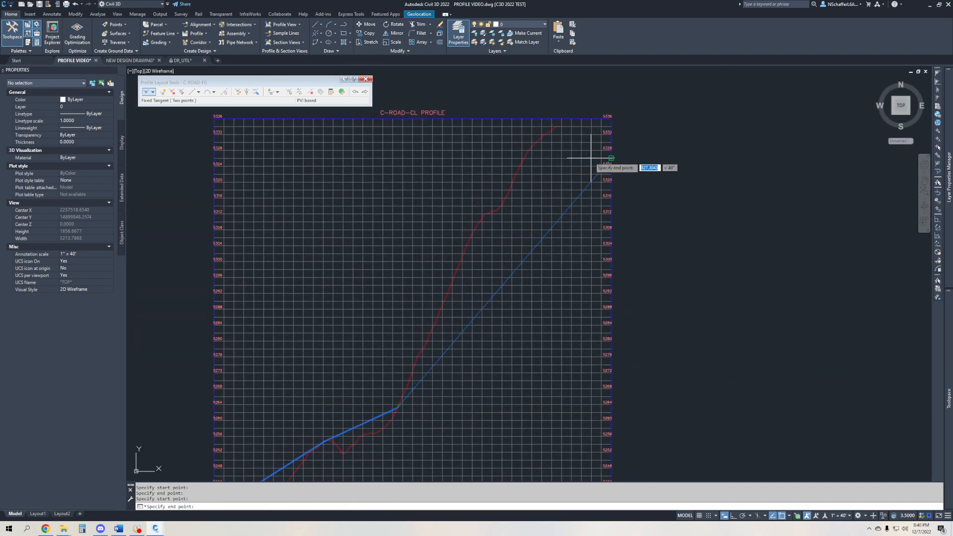
pyautogui.scroll(5, 574, 118)
pyautogui.scroll(4, 397, 172)
pyautogui.moveTo(307, 227); pyautogui.dragTo(564, 222, button='middle')
pyautogui.scroll(-4, 564, 222)
pyautogui.scroll(7, 485, 209)
pyautogui.click(512, 179)
pyautogui.scroll(-3, 632, 249)
pyautogui.press('Escape')
# - Check where the last tangent meets the upper end of the existing ground, and view the whole layout with the site plan
pyautogui.scroll(8, 605, 298)
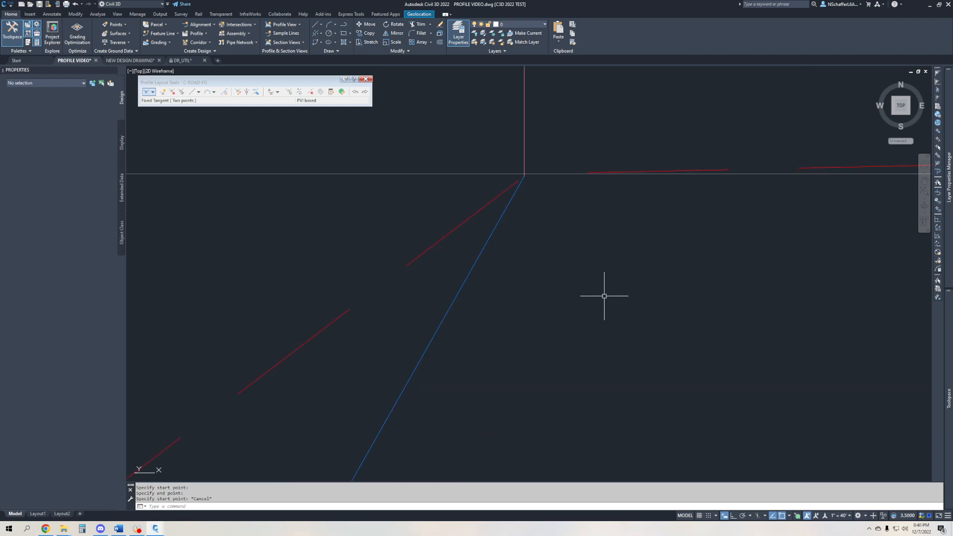
pyautogui.scroll(-10, 630, 225)
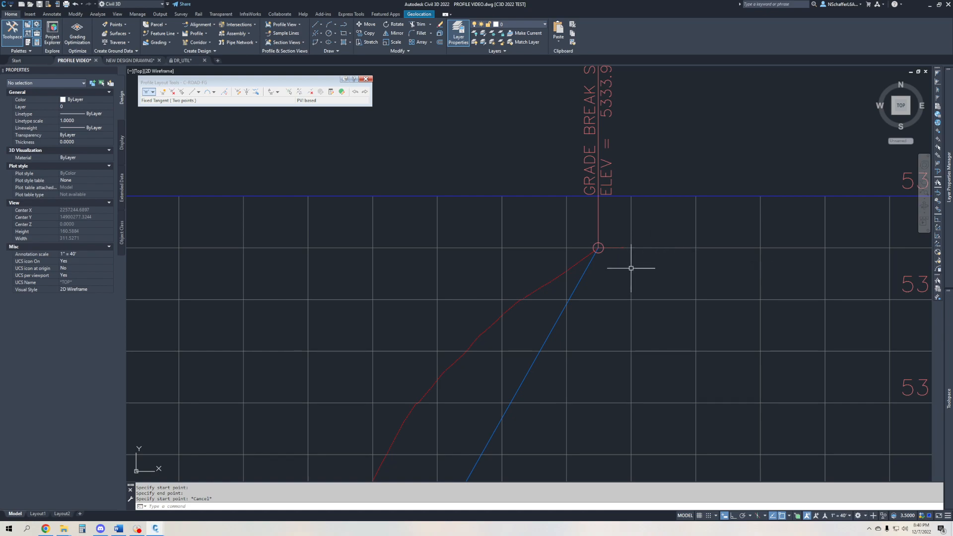
pyautogui.scroll(10, 606, 252)
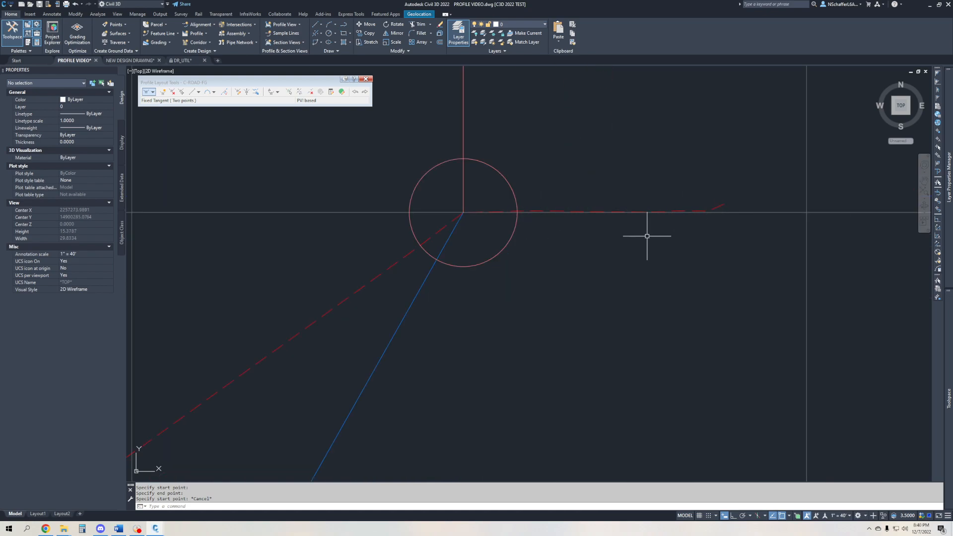
pyautogui.scroll(-15, 553, 283)
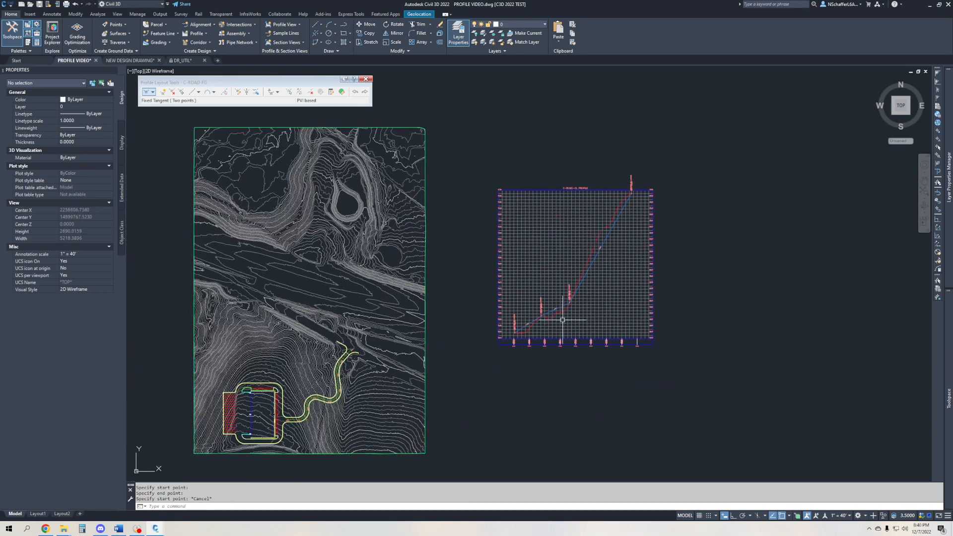
# - Examine the grade-break station and elevation labels and the slope labels along the C-ROAD-FG profile
pyautogui.scroll(6, 549, 319)
pyautogui.scroll(6, 436, 308)
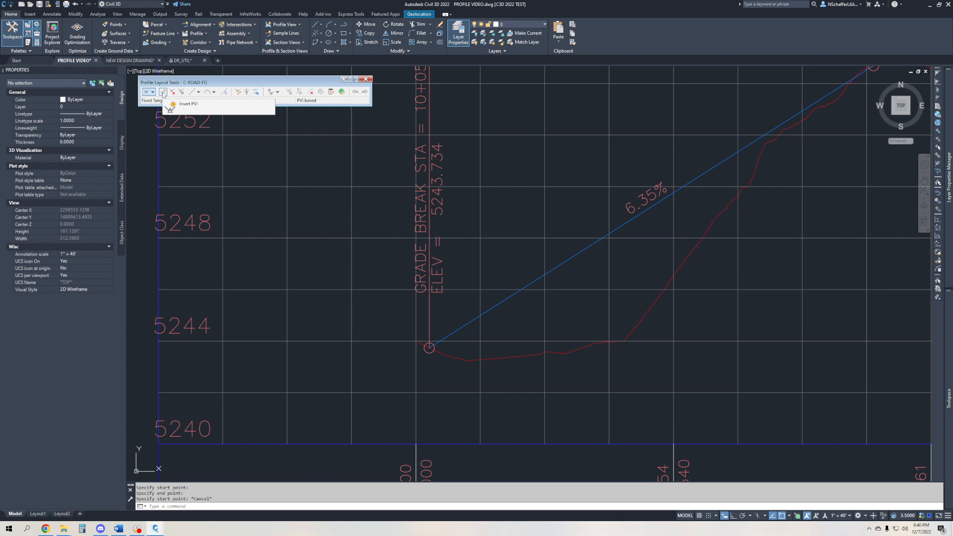
pyautogui.scroll(-2, 426, 263)
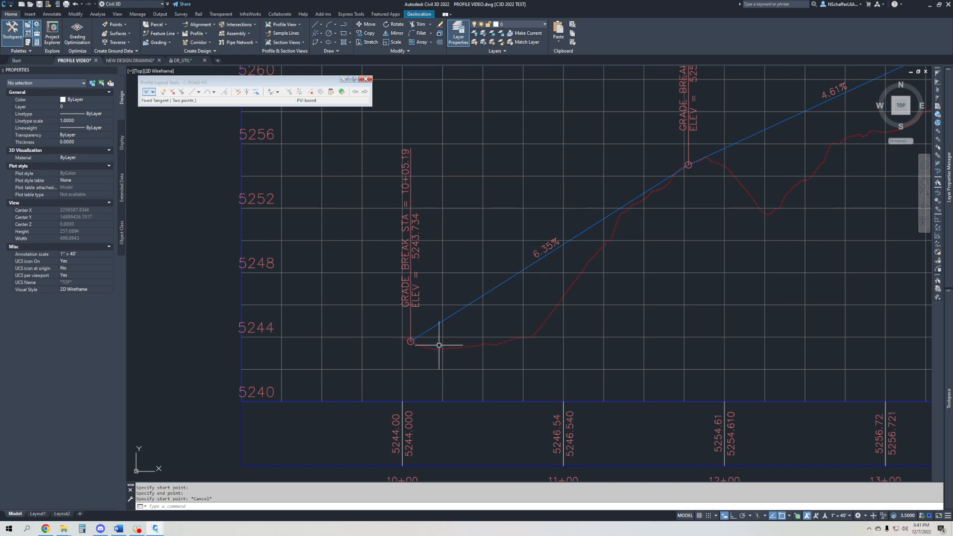
pyautogui.moveTo(698, 170); pyautogui.dragTo(465, 308, button='middle')
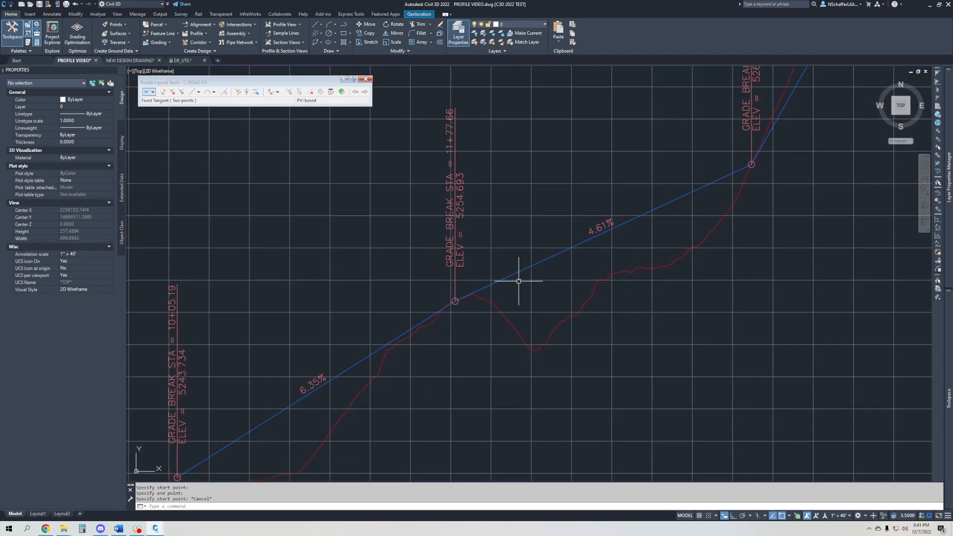
pyautogui.scroll(-2, 591, 280)
pyautogui.moveTo(761, 159); pyautogui.dragTo(467, 457, button='middle')
pyautogui.scroll(-2, 467, 456)
pyautogui.scroll(6, 579, 232)
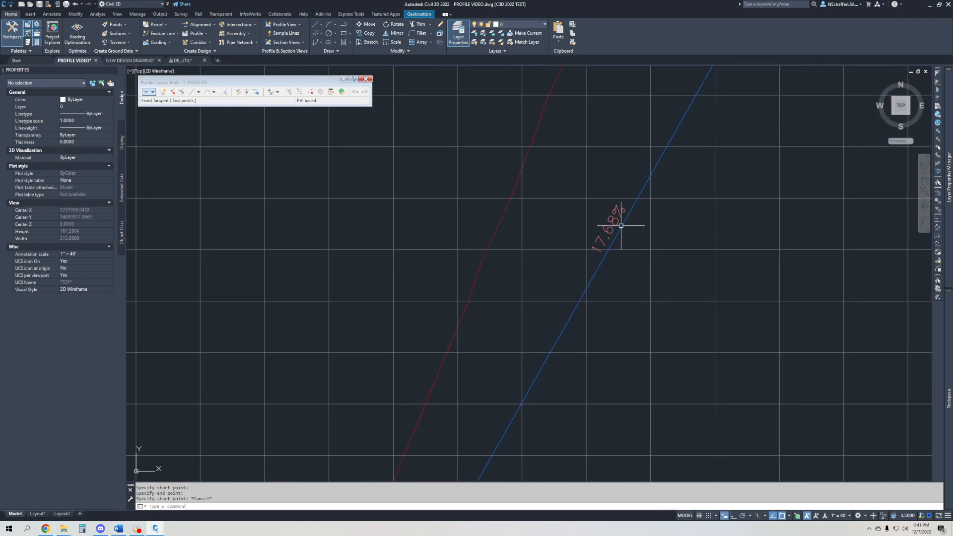
pyautogui.scroll(-7, 643, 204)
pyautogui.scroll(2, 630, 311)
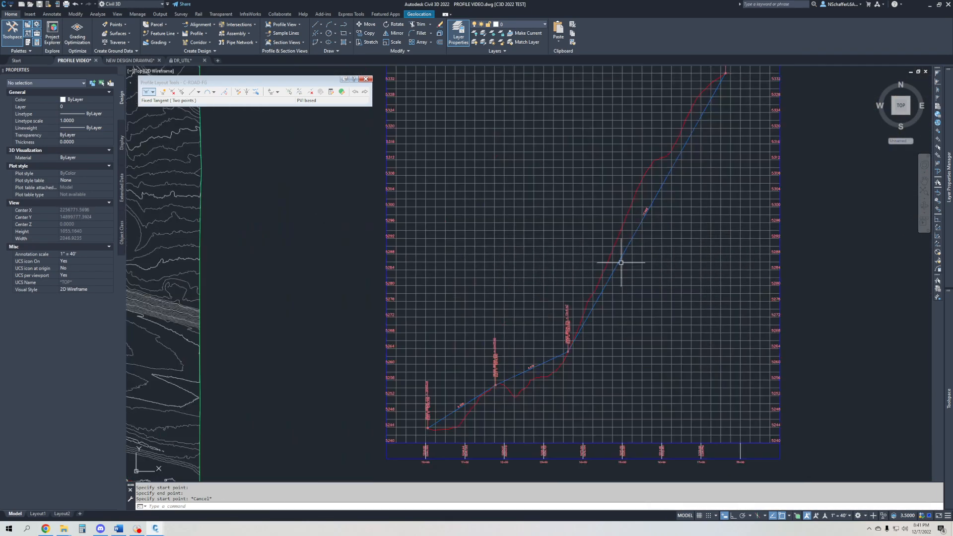
pyautogui.scroll(4, 489, 398)
pyautogui.scroll(2, 428, 417)
pyautogui.moveTo(427, 416); pyautogui.dragTo(520, 332, button='middle')
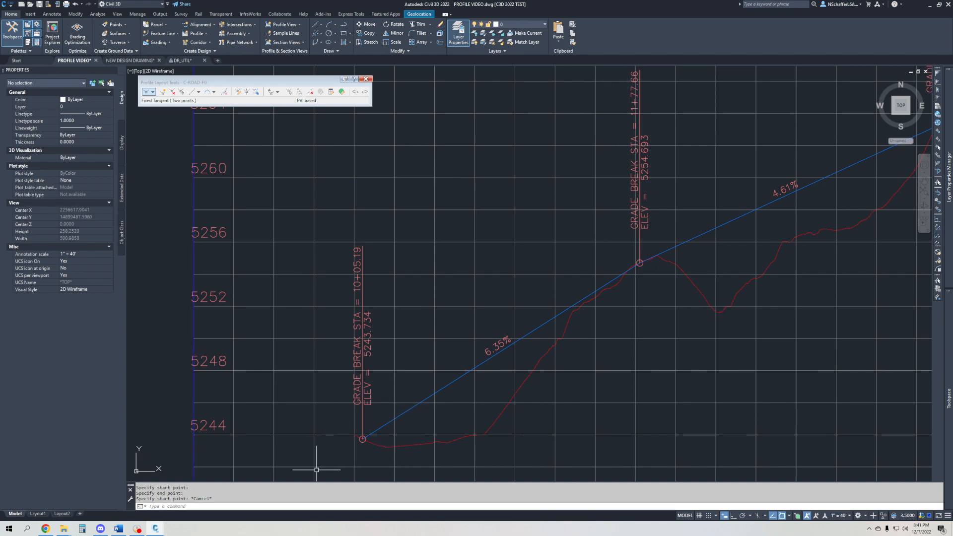
# - Delete the third tangent, between the 13+61.67 grade break and the upper end of the existing ground, from the C-ROAD-FG profile
pyautogui.moveTo(593, 206)
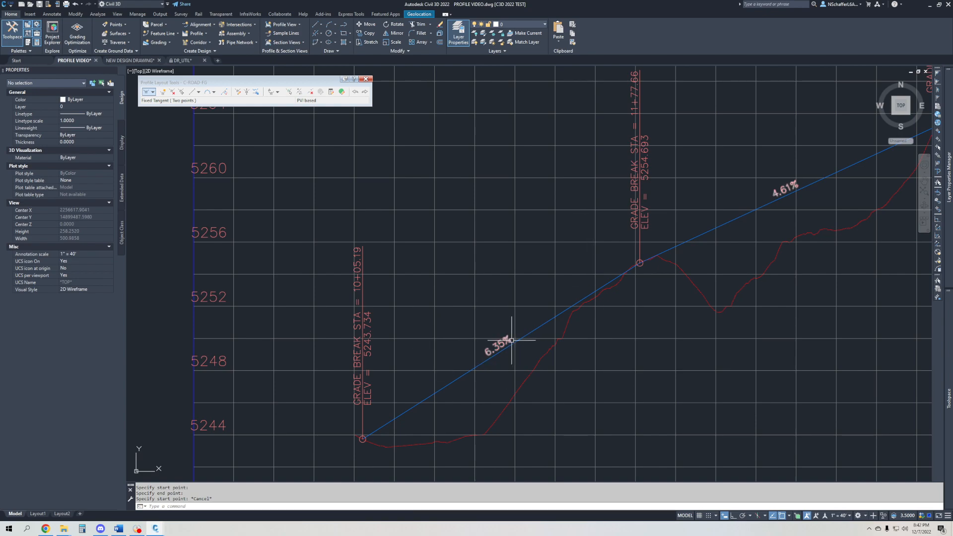
pyautogui.moveTo(511, 340)
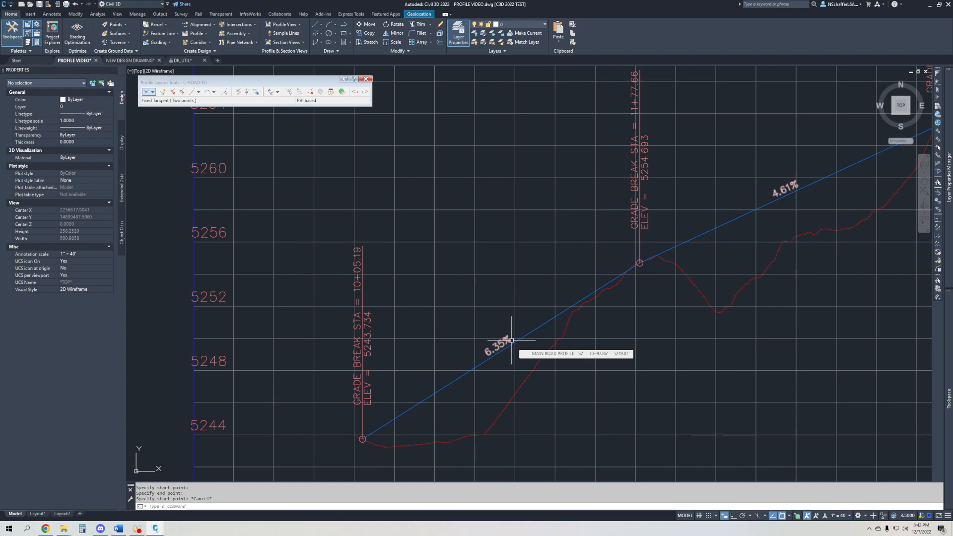
pyautogui.click(310, 92)
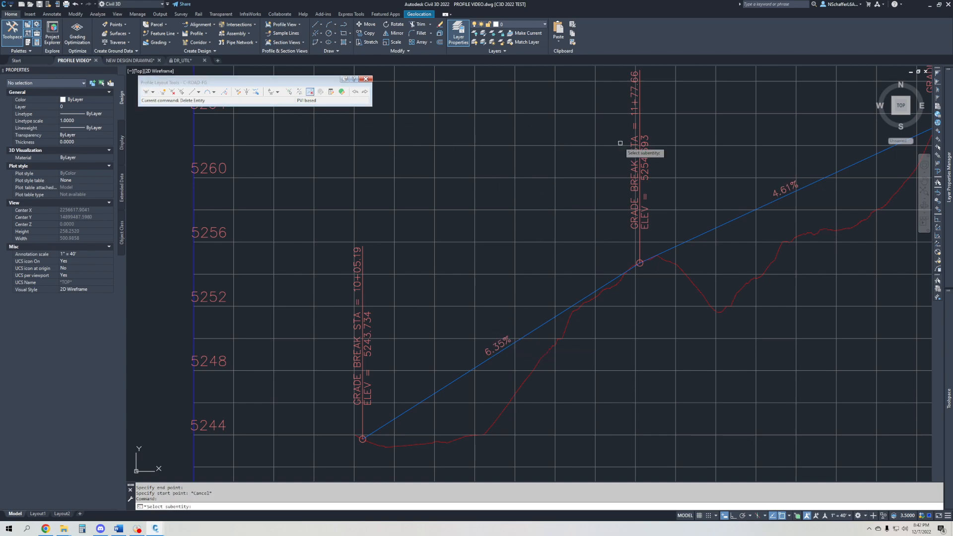
pyautogui.scroll(-4, 623, 145)
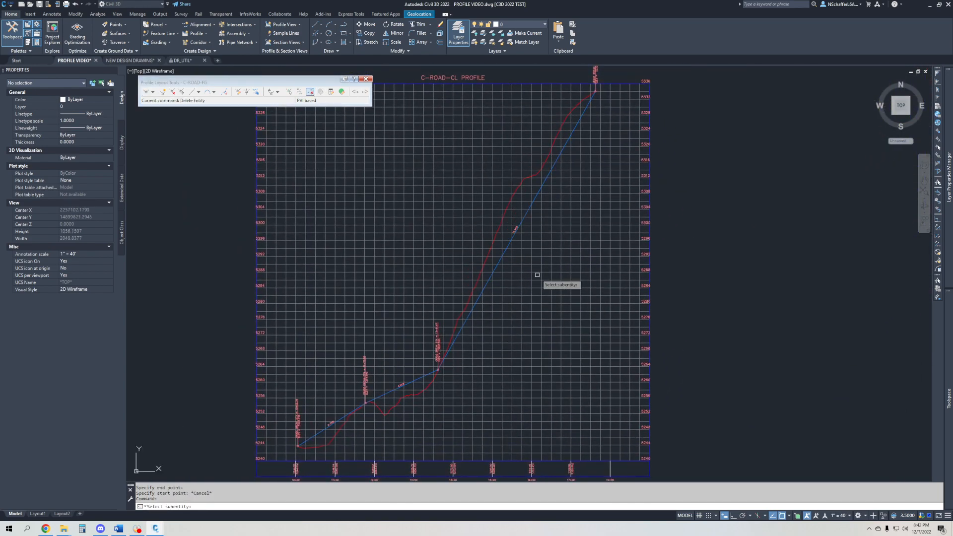
pyautogui.click(545, 182)
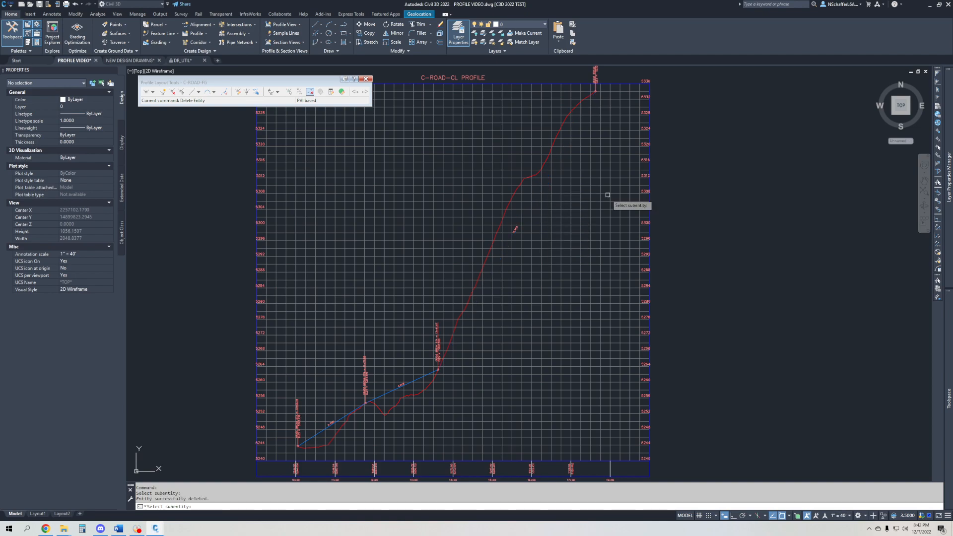
pyautogui.press('Escape')
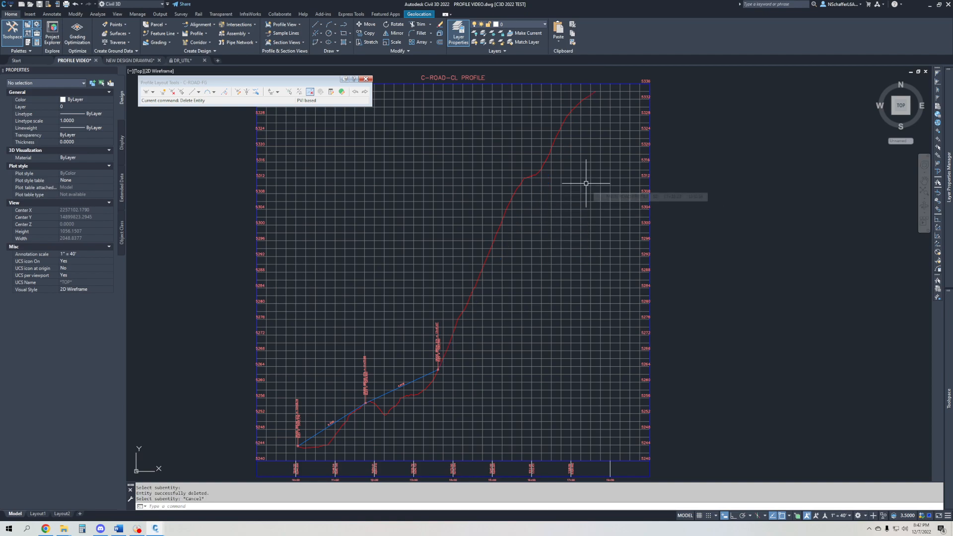
# - Insert a PVI in the 4.61% tangent at about station 12+80.53, elevation 5258.88
pyautogui.click(164, 92)
pyautogui.scroll(8, 437, 352)
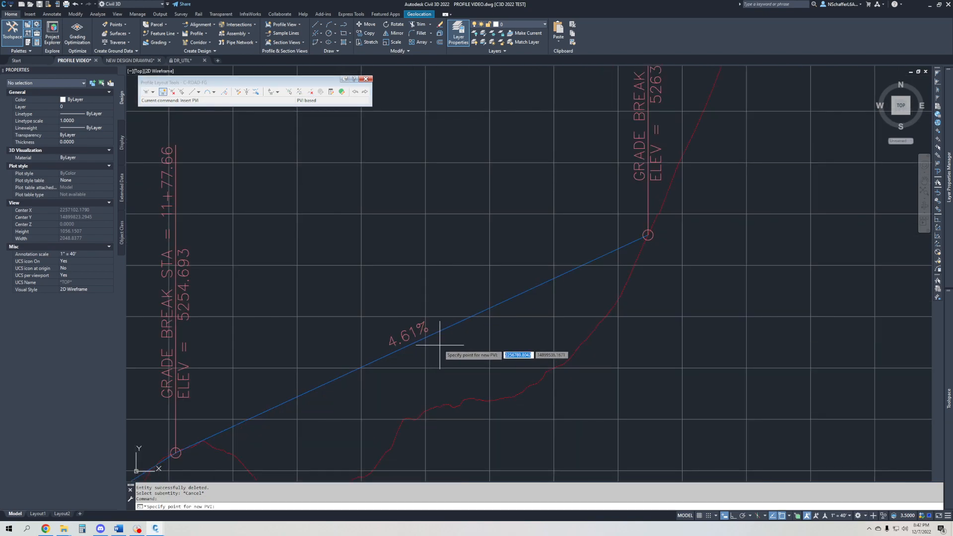
pyautogui.click(440, 345)
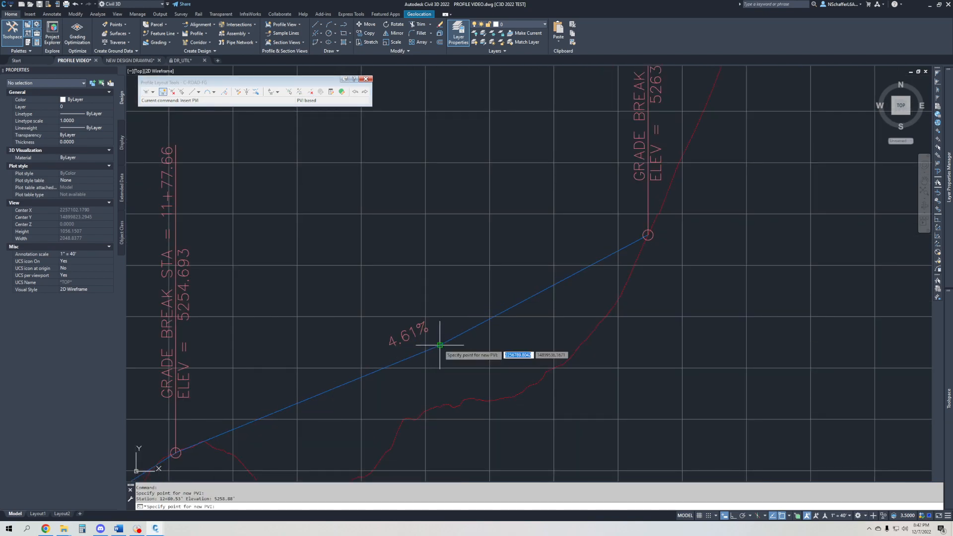
pyautogui.press('Escape')
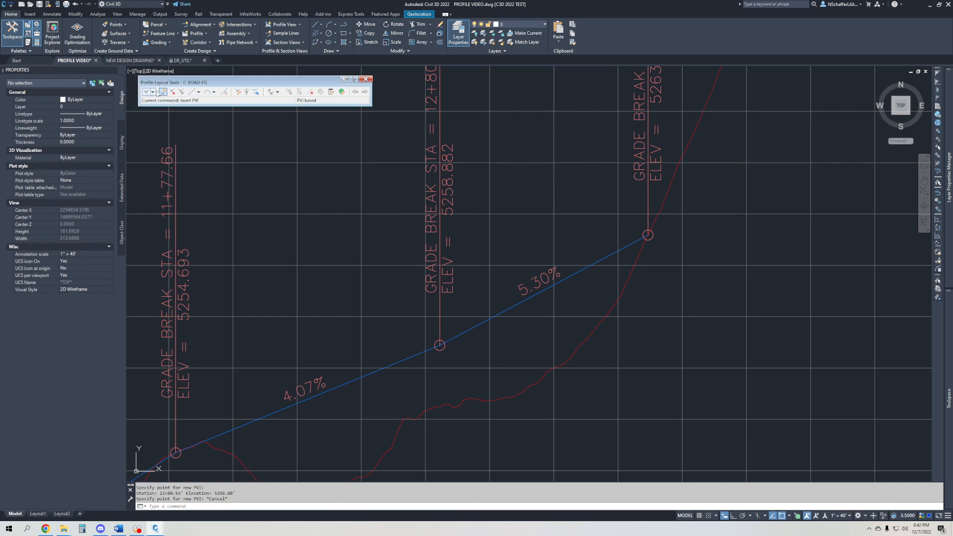
# - Delete the PVI between the 11+77.66 and 13+61.67 grade breaks
pyautogui.click(172, 92)
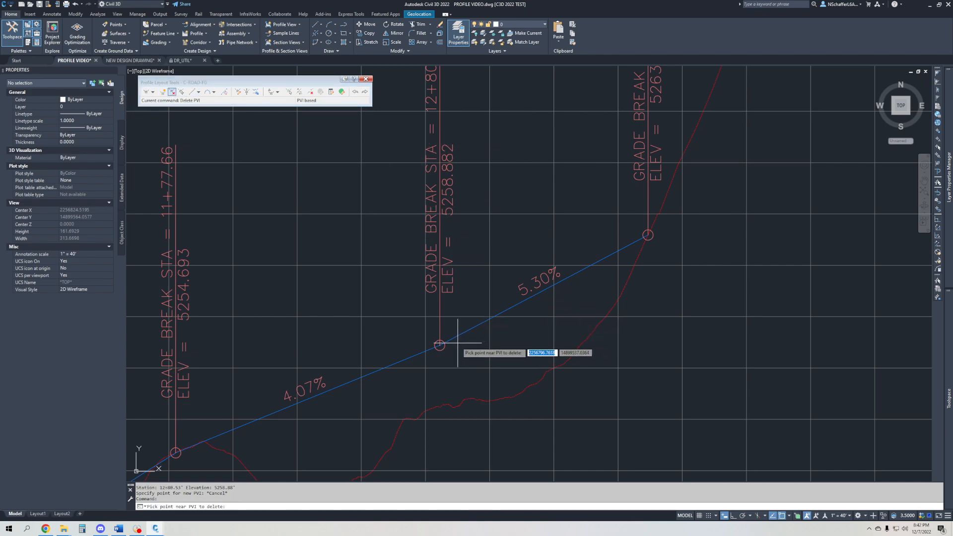
pyautogui.click(440, 342)
pyautogui.press('Escape')
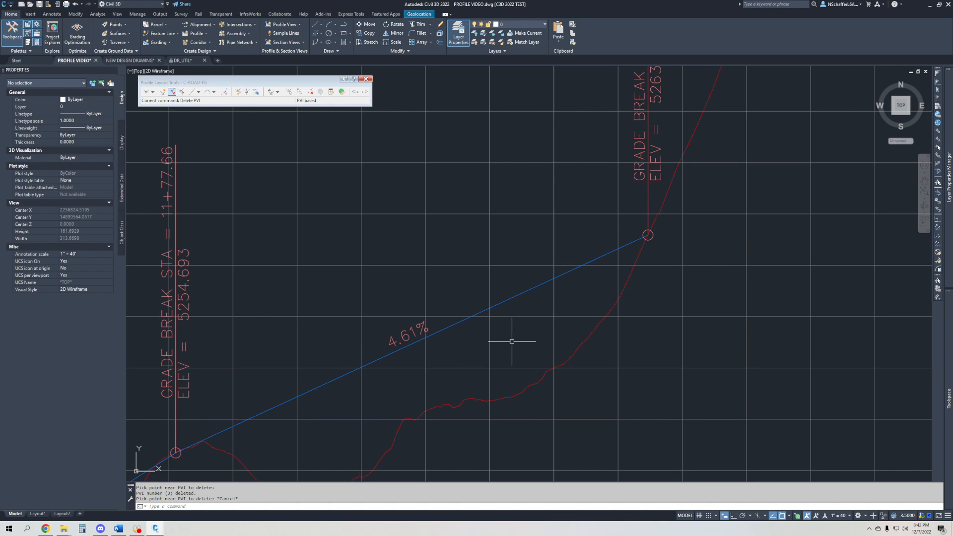
# - Examine the road alignment's stationing in the site plan from 13+00 to 17+72, and return to the two remaining profile tangents
pyautogui.scroll(-6, 672, 268)
pyautogui.scroll(5, 464, 455)
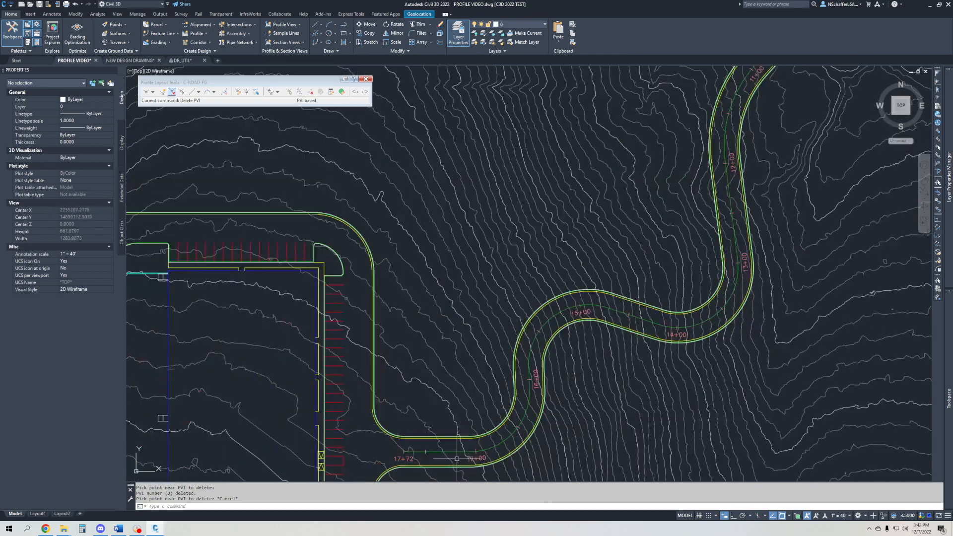
pyautogui.scroll(-1, 648, 170)
pyautogui.moveTo(648, 170); pyautogui.dragTo(441, 305, button='middle')
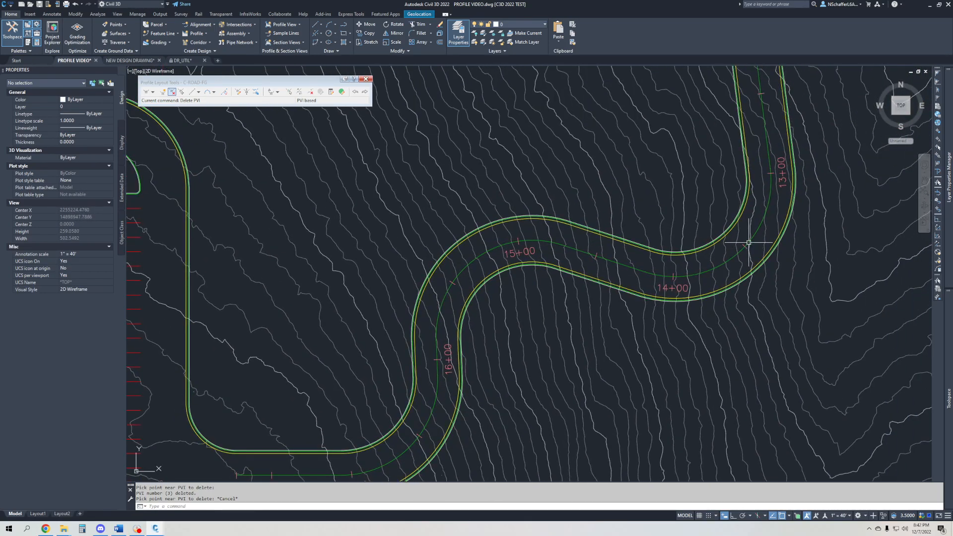
pyautogui.scroll(-8, 359, 382)
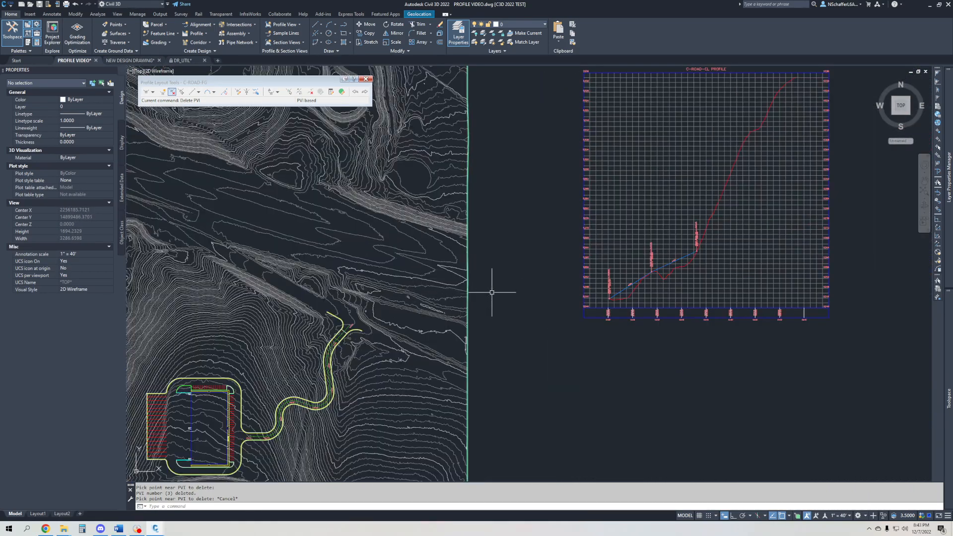
pyautogui.scroll(4, 656, 276)
pyautogui.scroll(-1, 635, 255)
pyautogui.moveTo(640, 248); pyautogui.dragTo(425, 356, button='middle')
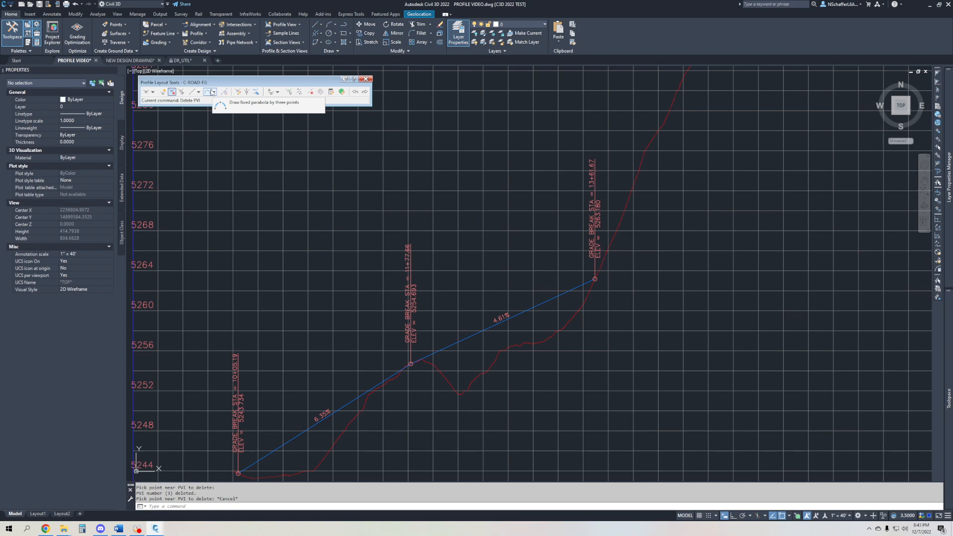
# - Draw a three-point fixed vertical curve from the second tangent's upper end to about station 15+69.51, elevation 5266.81
pyautogui.click(209, 93)
pyautogui.scroll(5, 613, 264)
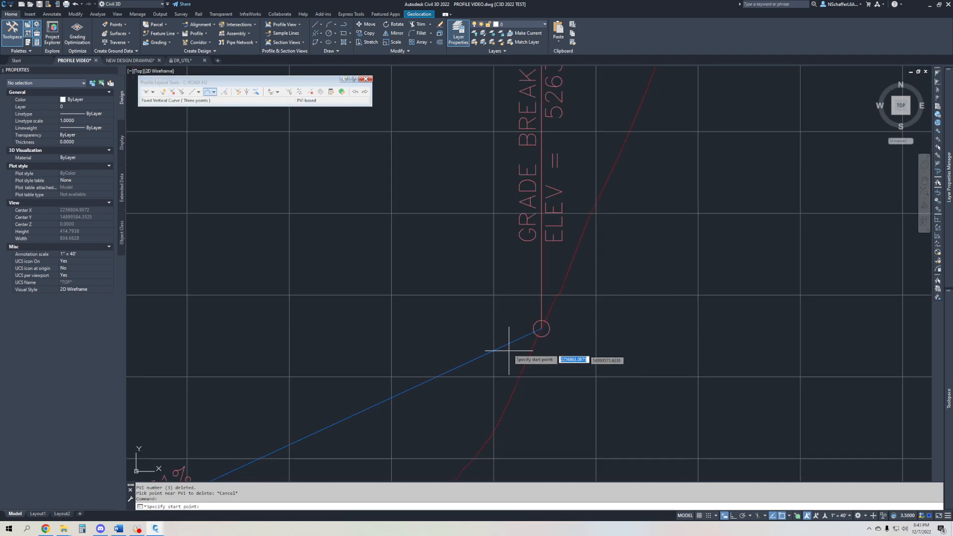
pyautogui.click(519, 337)
pyautogui.scroll(-5, 666, 270)
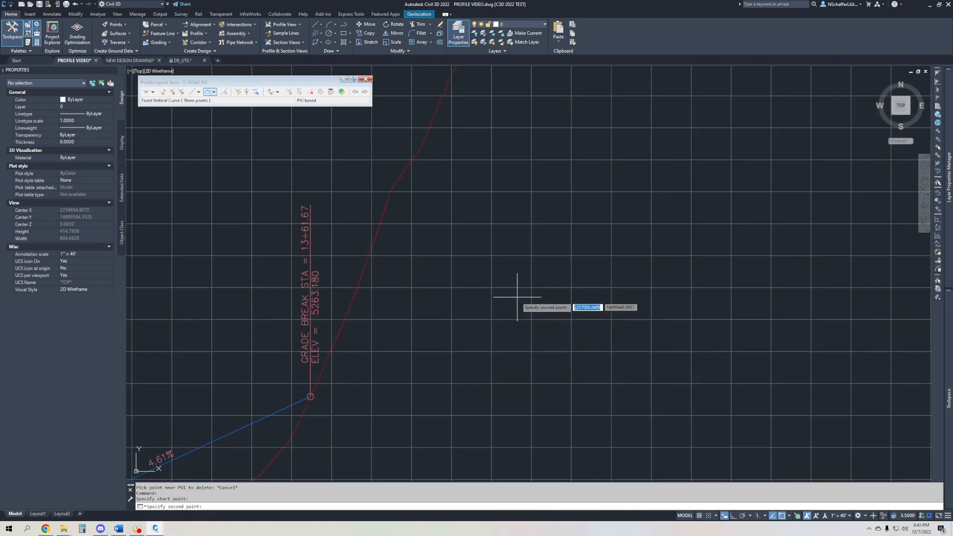
pyautogui.click(214, 92)
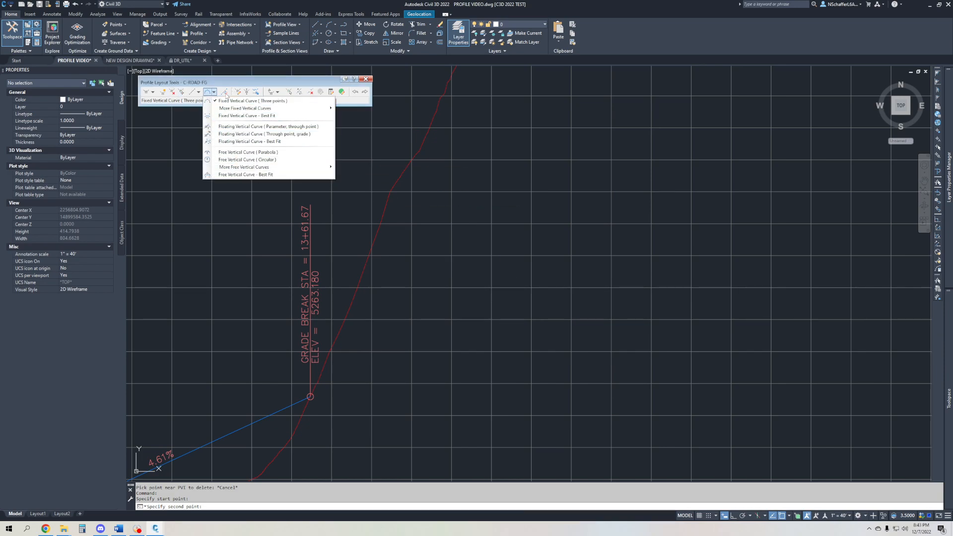
pyautogui.click(212, 93)
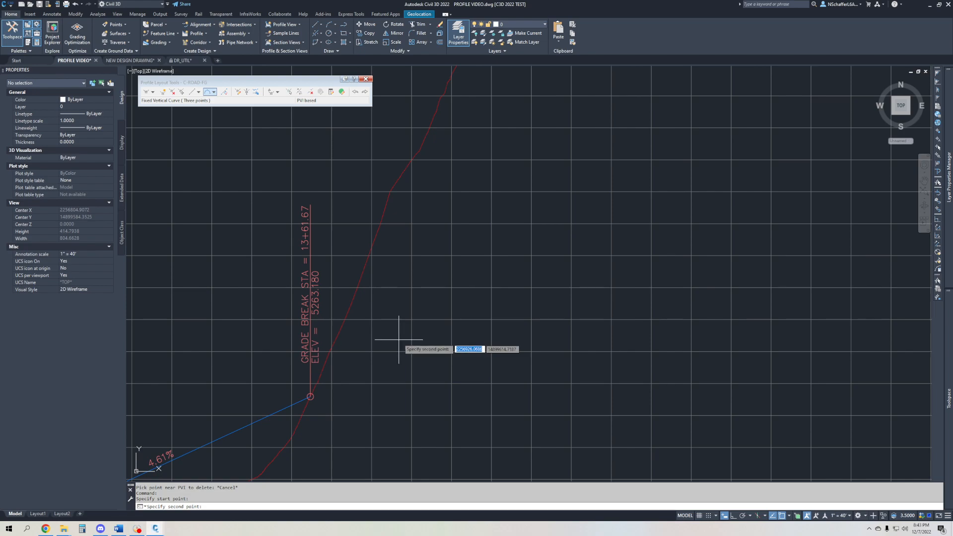
pyautogui.click(545, 341)
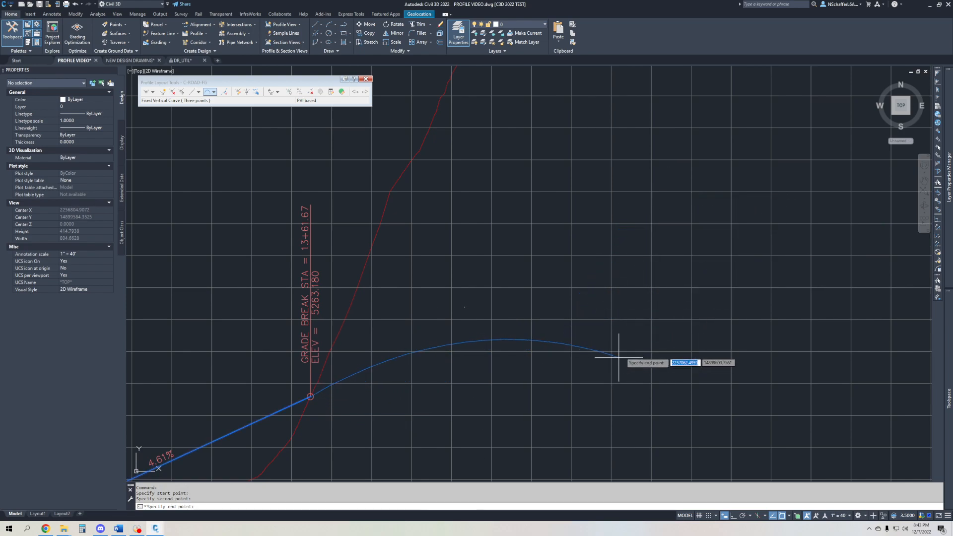
pyautogui.click(642, 339)
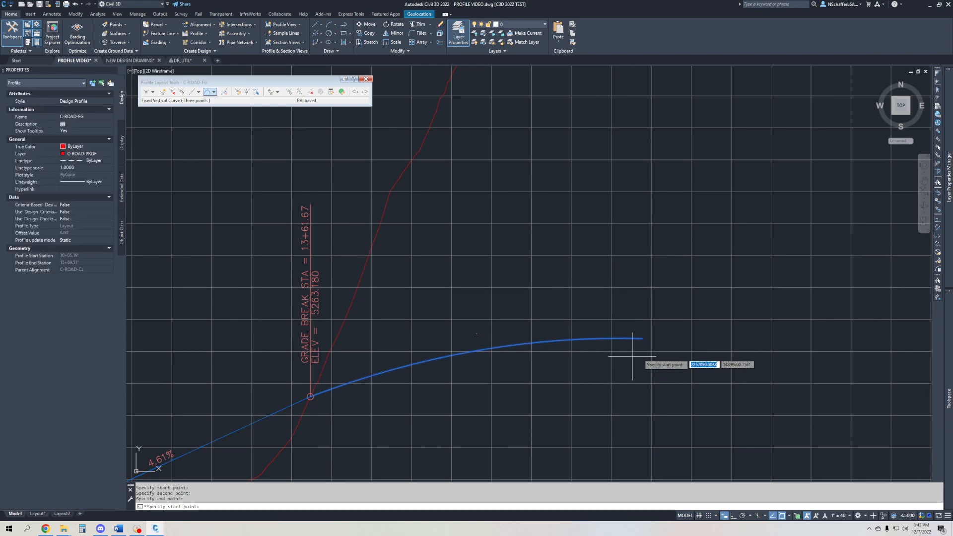
pyautogui.press('Escape')
# - Examine the new vertical curve and how it continues from the two tangents and their grade breaks
pyautogui.scroll(-4, 487, 276)
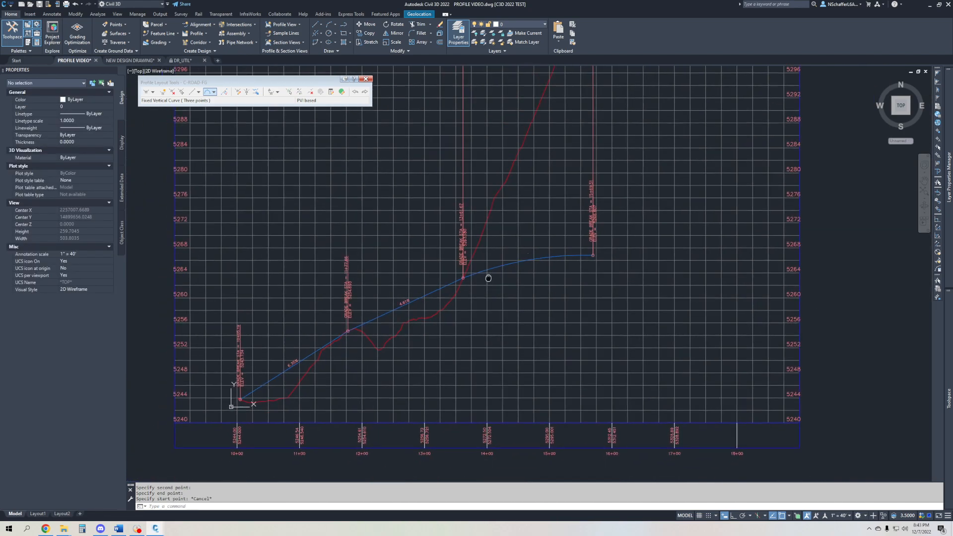
pyautogui.scroll(4, 318, 347)
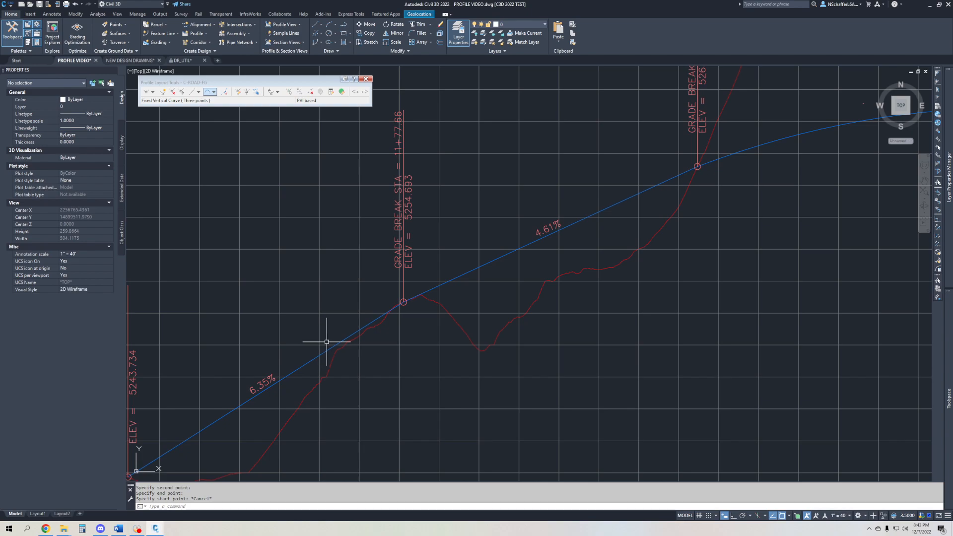
pyautogui.moveTo(374, 327)
pyautogui.moveTo(529, 268); pyautogui.dragTo(476, 329, button='middle')
pyautogui.moveTo(532, 280); pyautogui.dragTo(377, 320, button='middle')
pyautogui.scroll(-2, 296, 344)
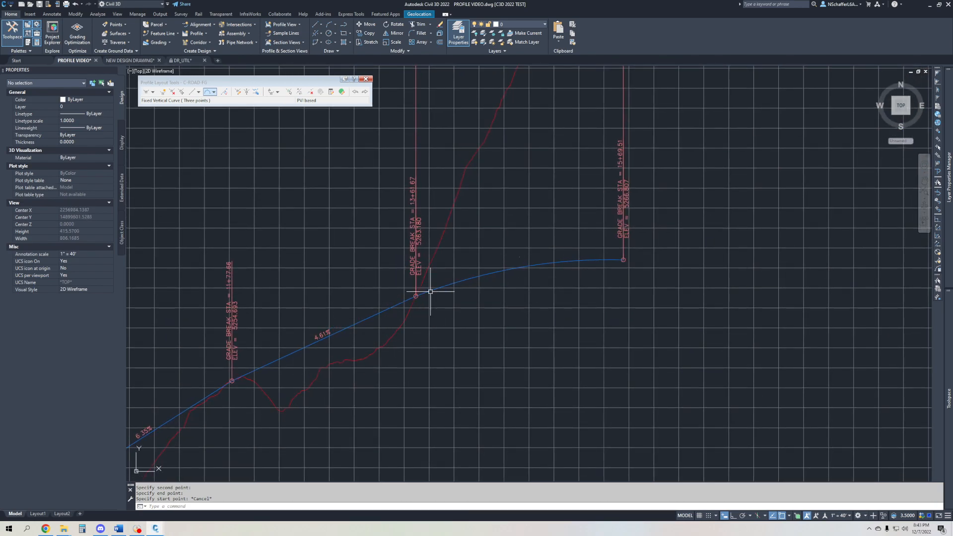
pyautogui.moveTo(659, 259)
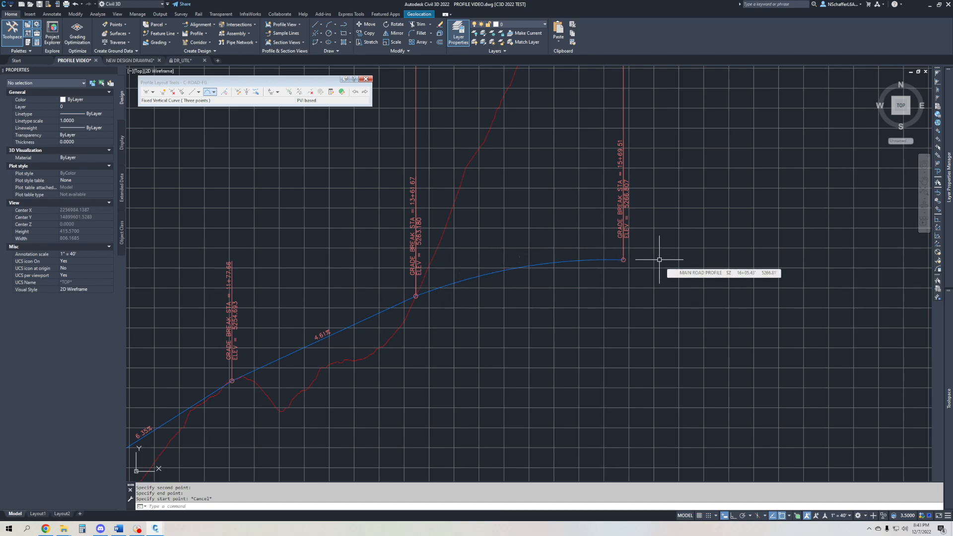
# - Move the crest curve label from above the profile grid down to about elevation 5282, just above the vertical curve
pyautogui.scroll(-6, 604, 261)
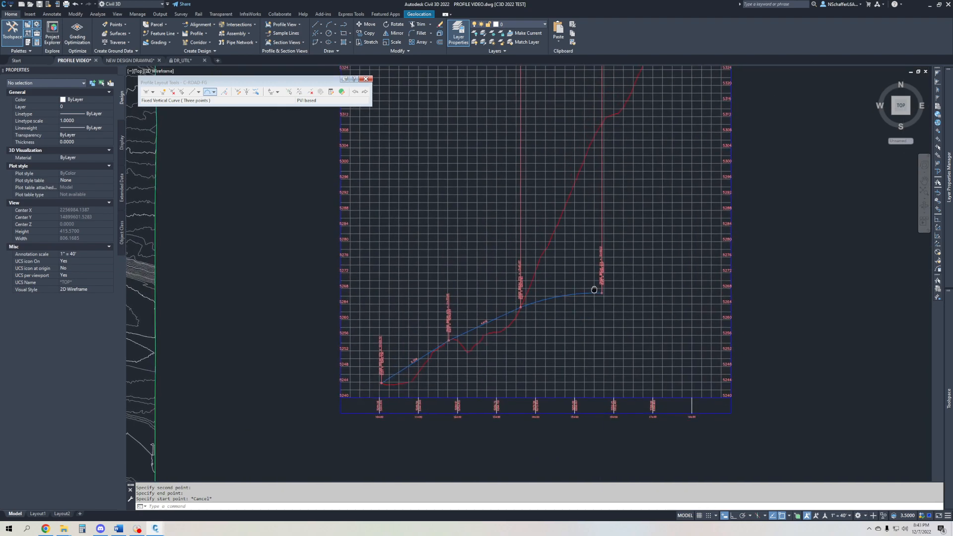
pyautogui.scroll(6, 571, 104)
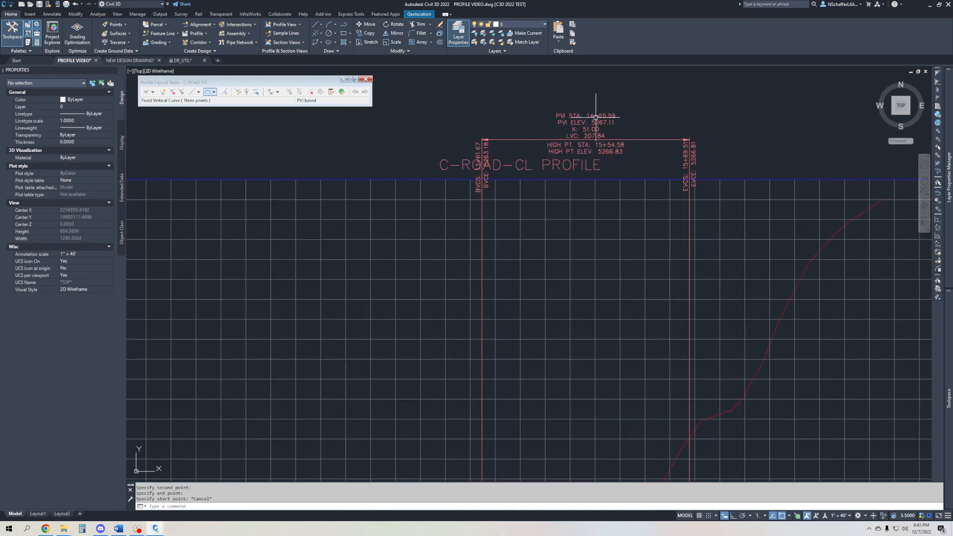
pyautogui.click(623, 136)
pyautogui.click(586, 139)
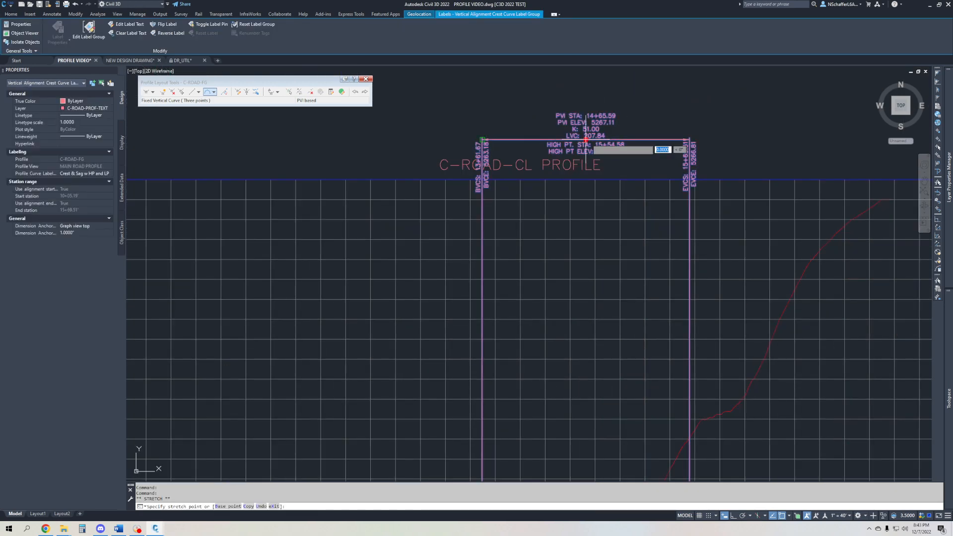
pyautogui.moveTo(594, 381); pyautogui.dragTo(630, 153, button='middle')
pyautogui.moveTo(595, 312)
pyautogui.mouseDown(button='middle')
pyautogui.moveTo(591, 189)
pyautogui.moveTo(571, 128)
pyautogui.mouseUp(button='middle')
pyautogui.scroll(2, 640, 298)
pyautogui.click(604, 331)
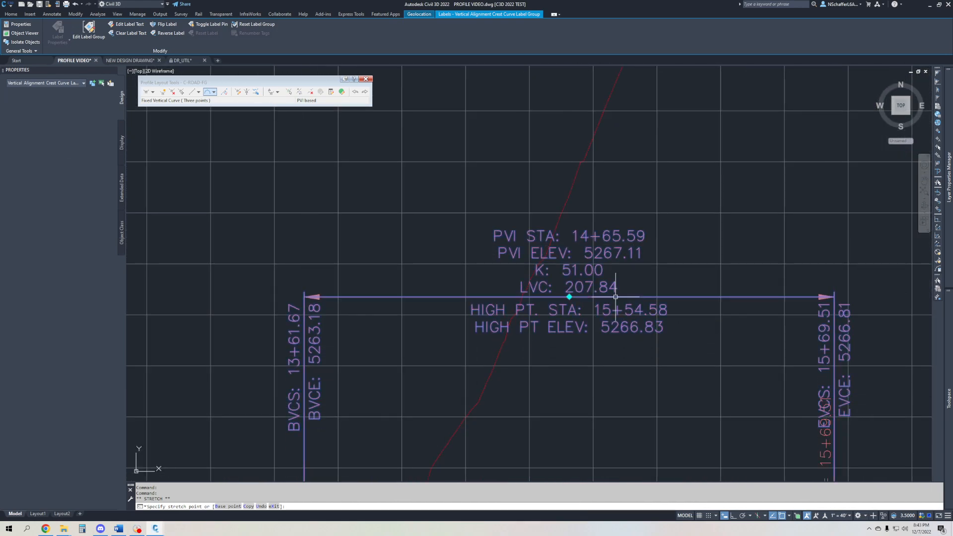
pyautogui.scroll(-4, 604, 331)
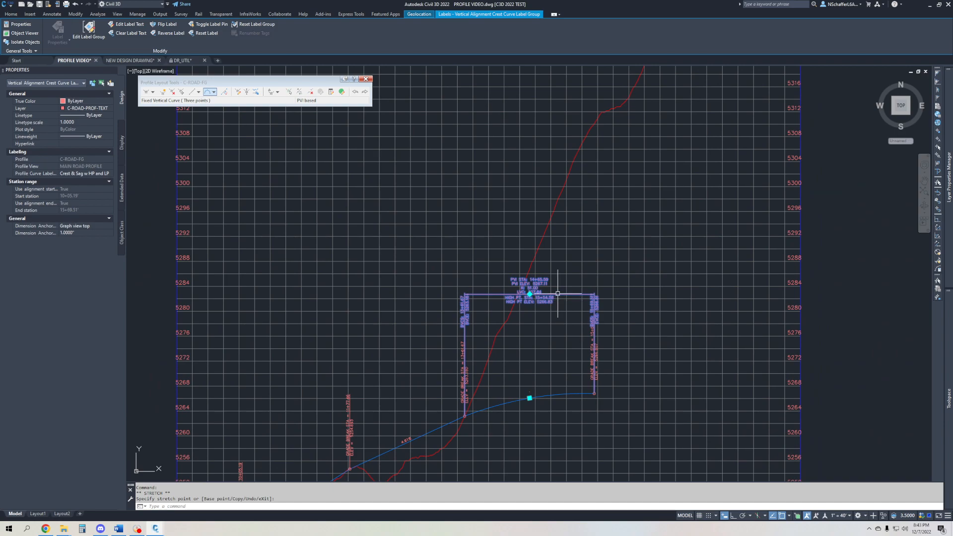
pyautogui.scroll(6, 549, 308)
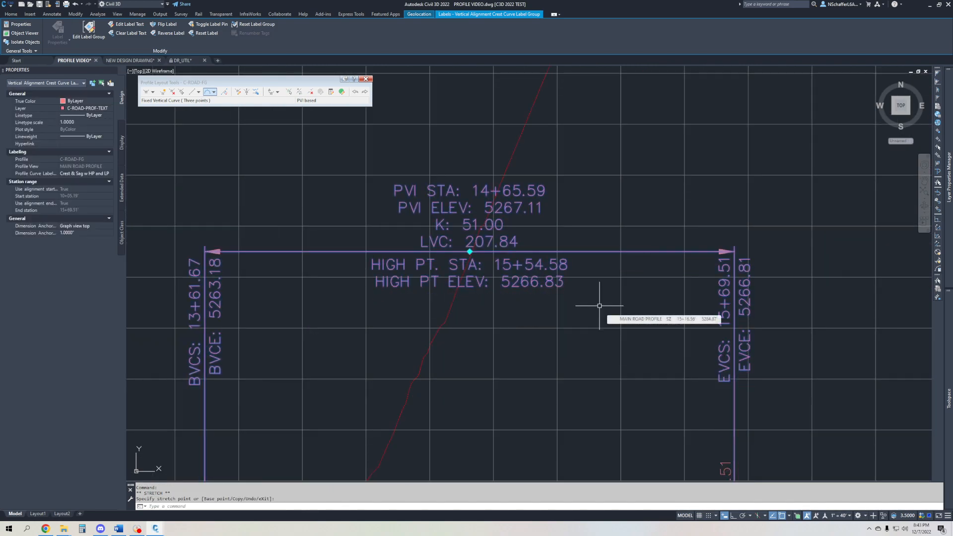
pyautogui.press('Escape')
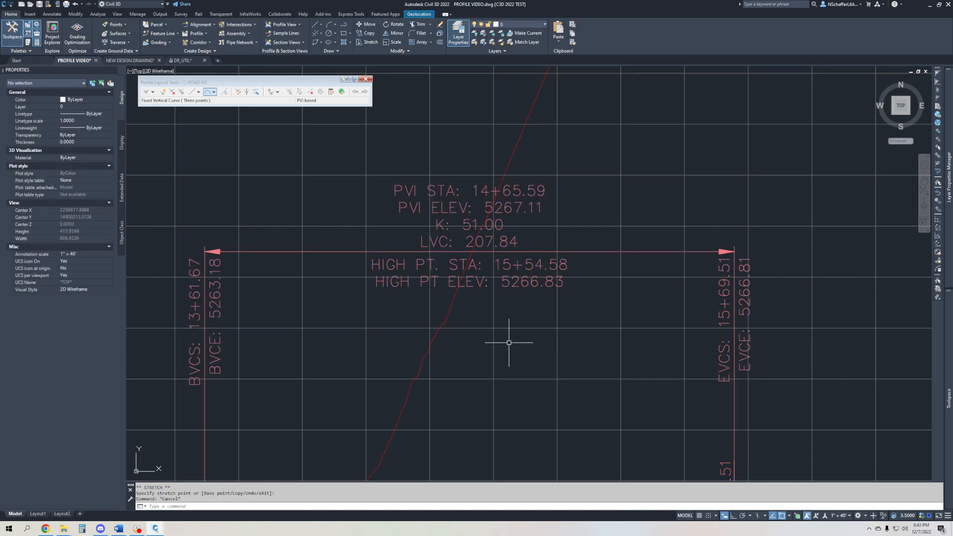
# - Examine the crest curve label's PVI, K, curve-length, high-point and curve-end values against the curve below
pyautogui.scroll(-3, 506, 341)
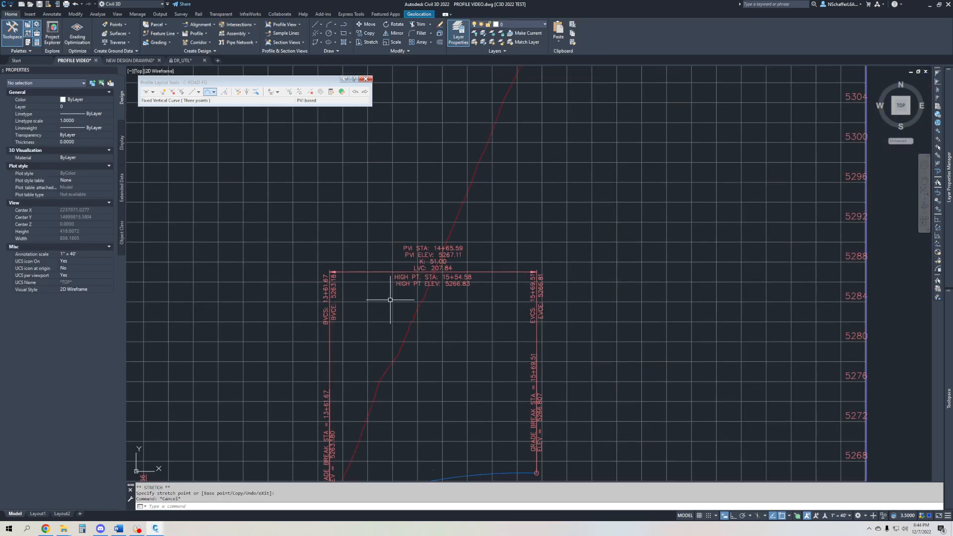
pyautogui.scroll(2, 366, 295)
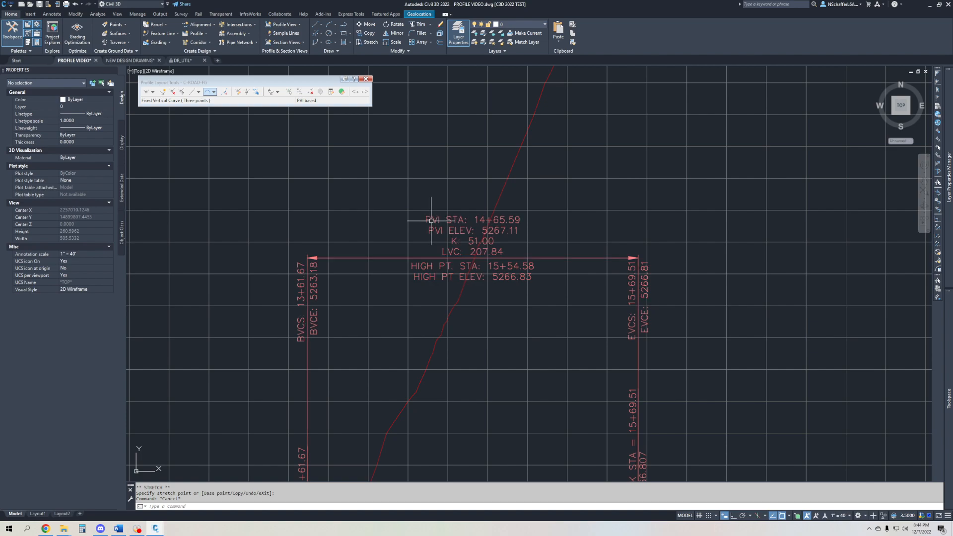
pyautogui.scroll(-3, 430, 221)
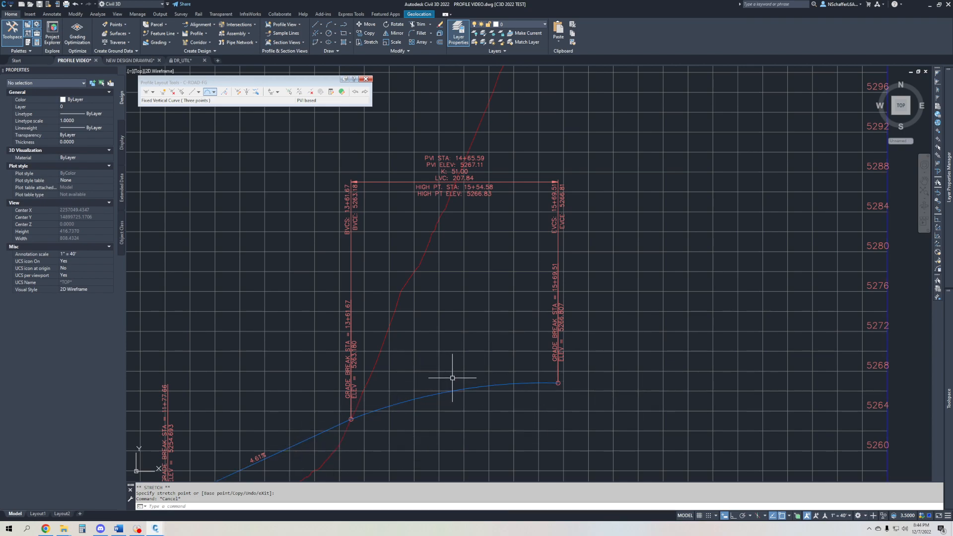
# - Select the C-ROAD-FG design profile and open its profile entities table, widened to show every column through Lock
pyautogui.scroll(5, 454, 380)
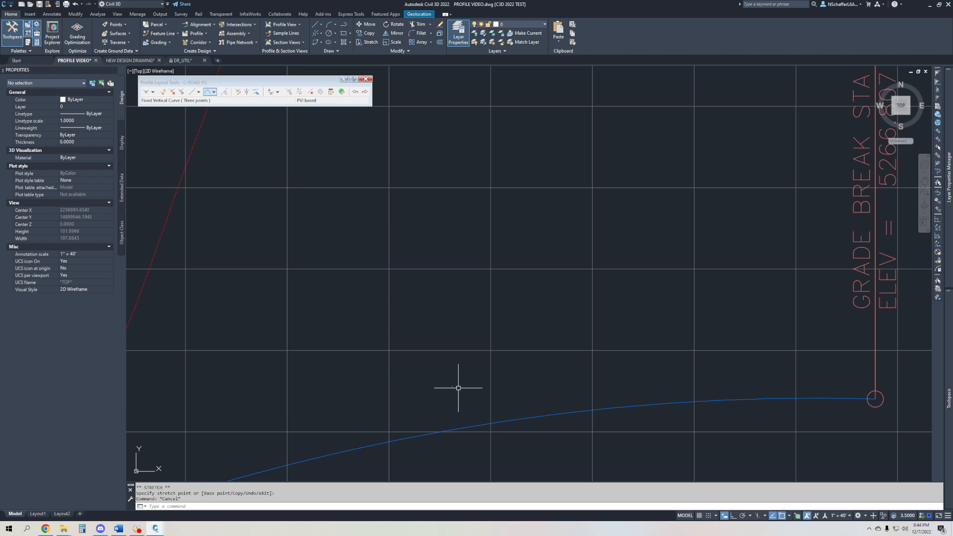
pyautogui.scroll(-4, 458, 388)
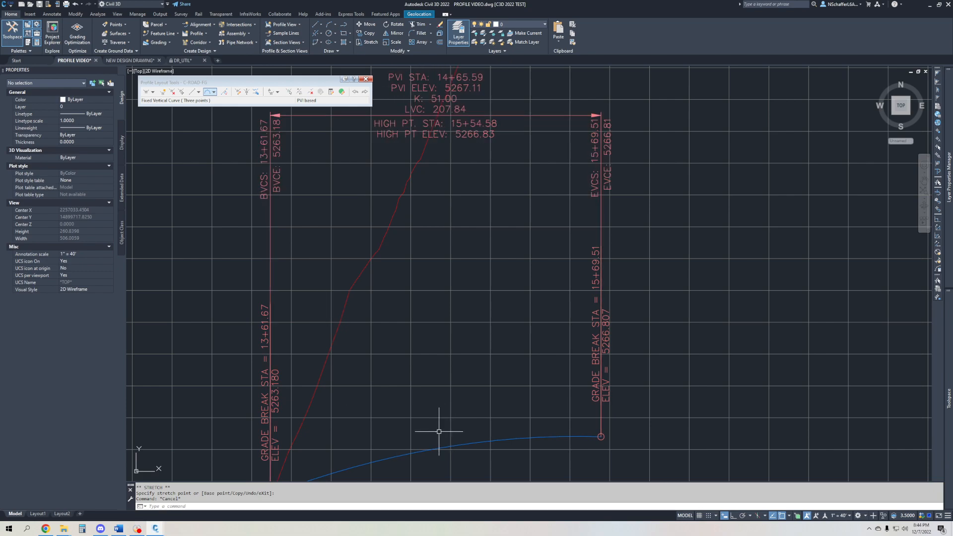
pyautogui.moveTo(421, 272)
pyautogui.mouseDown(button='middle')
pyautogui.moveTo(493, 261)
pyautogui.moveTo(475, 253)
pyautogui.mouseUp(button='middle')
pyautogui.scroll(-2, 467, 256)
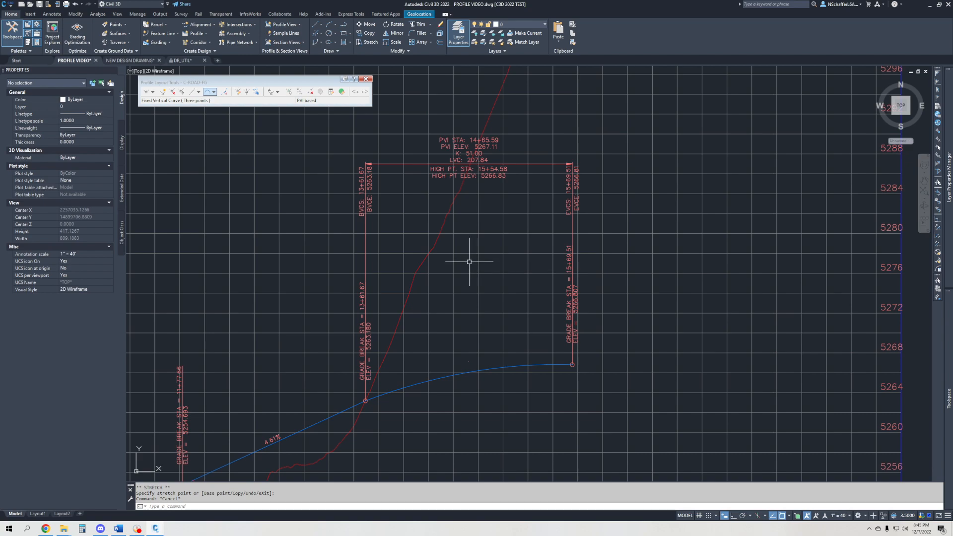
pyautogui.click(477, 369)
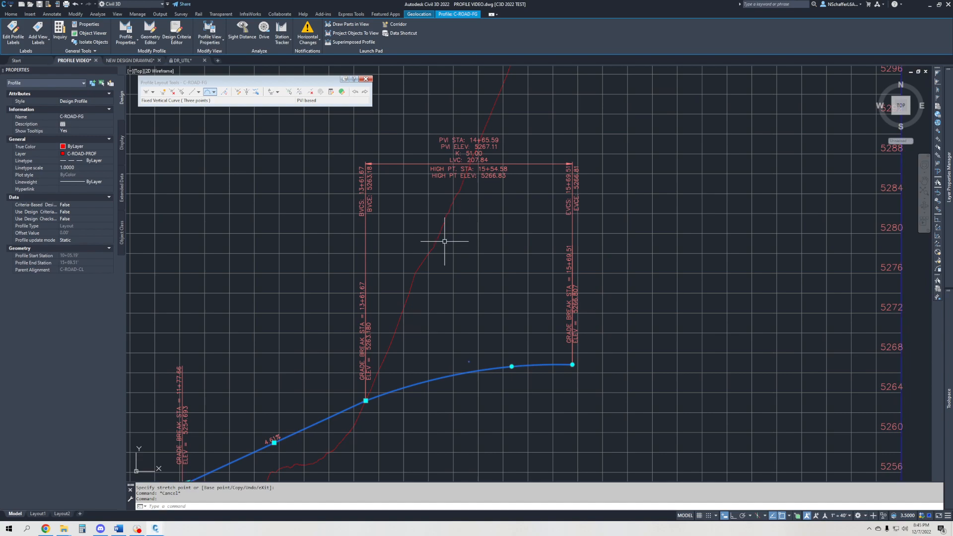
pyautogui.scroll(-3, 662, 237)
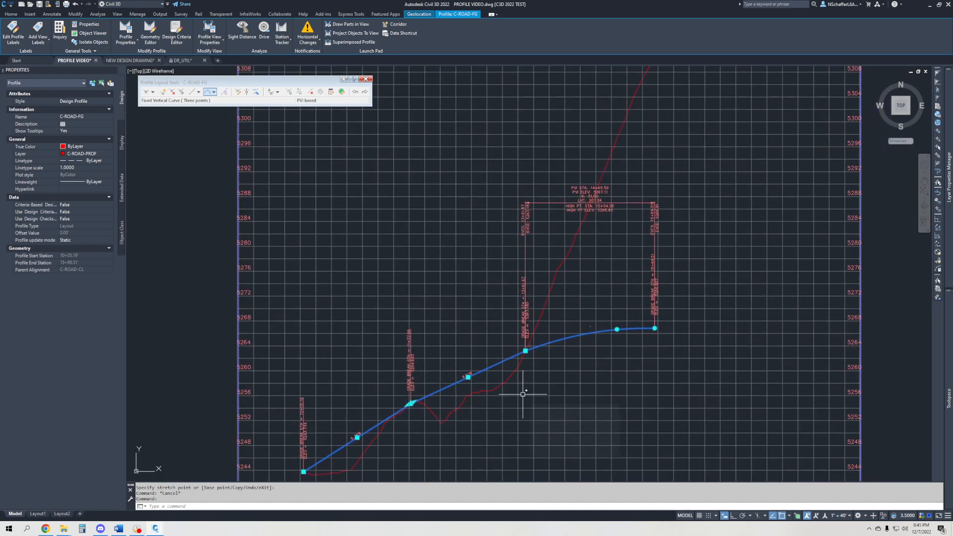
pyautogui.scroll(2, 360, 449)
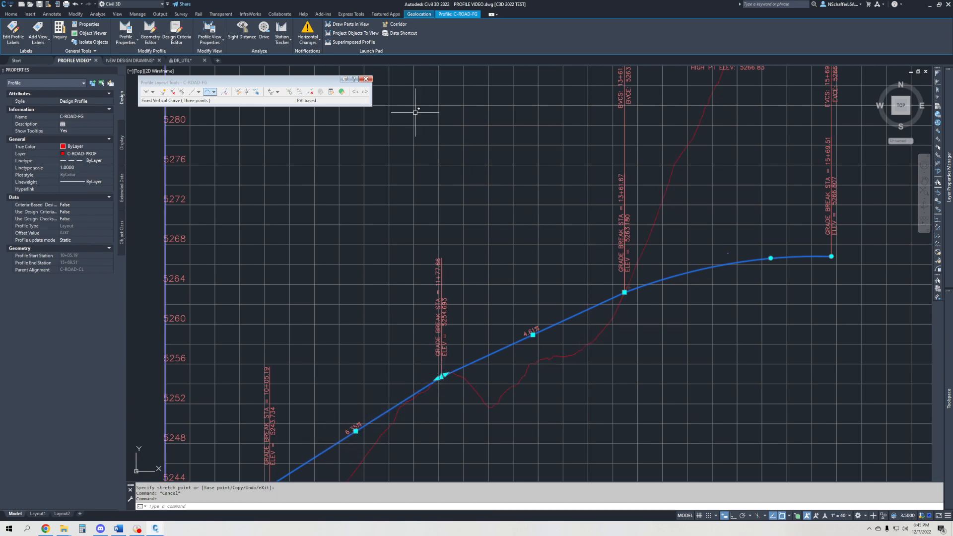
pyautogui.click(341, 92)
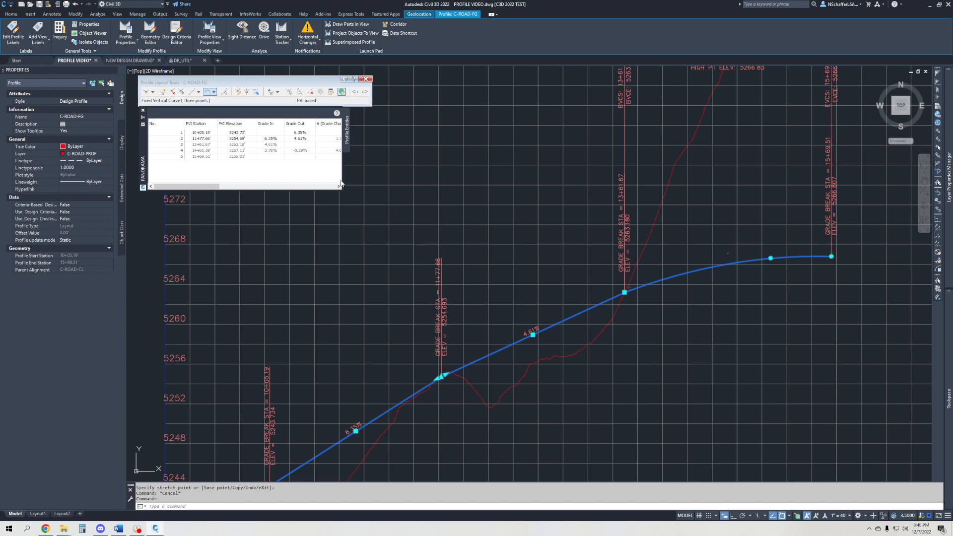
pyautogui.moveTo(342, 191); pyautogui.dragTo(697, 175)
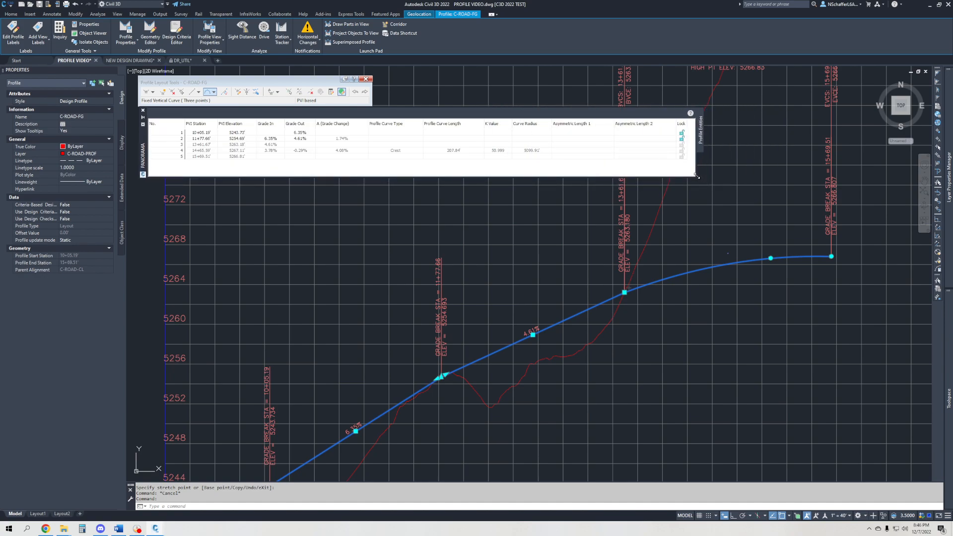
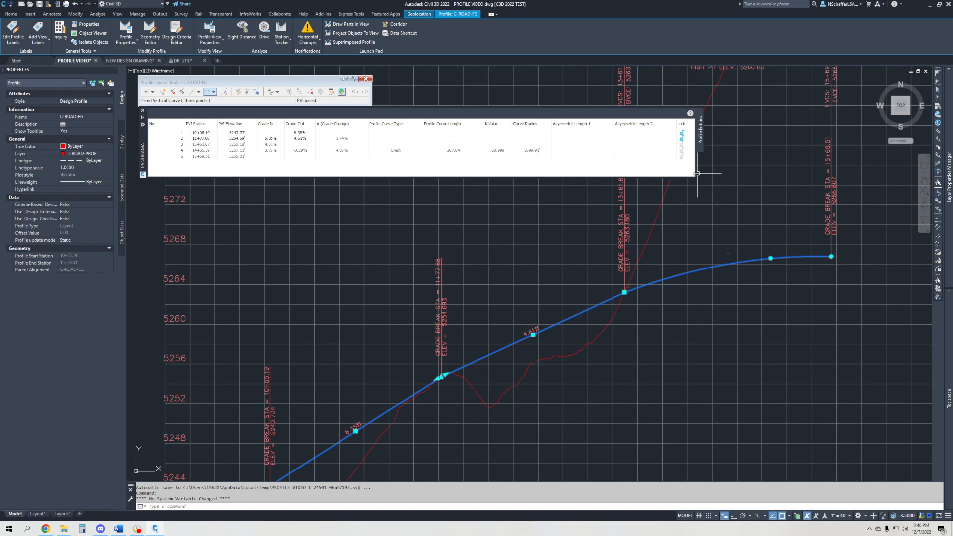
# - Narrow the profile entities table and review the available fixed, floating and free vertical curve types without choosing one
pyautogui.moveTo(637, 170); pyautogui.dragTo(393, 169)
pyautogui.moveTo(433, 320); pyautogui.dragTo(566, 217, button='middle')
pyautogui.moveTo(671, 260)
pyautogui.mouseDown(button='middle')
pyautogui.moveTo(643, 279)
pyautogui.moveTo(466, 338)
pyautogui.mouseUp(button='middle')
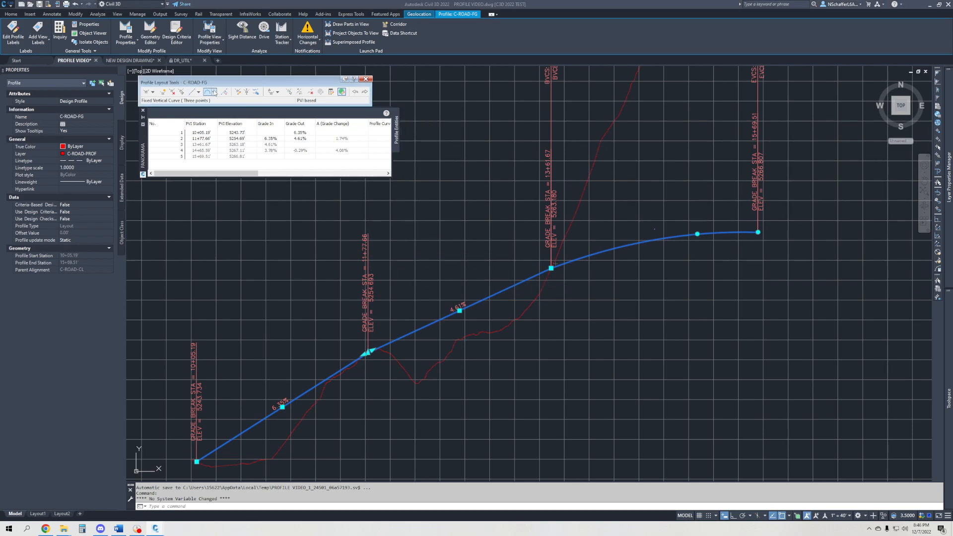
pyautogui.click(213, 92)
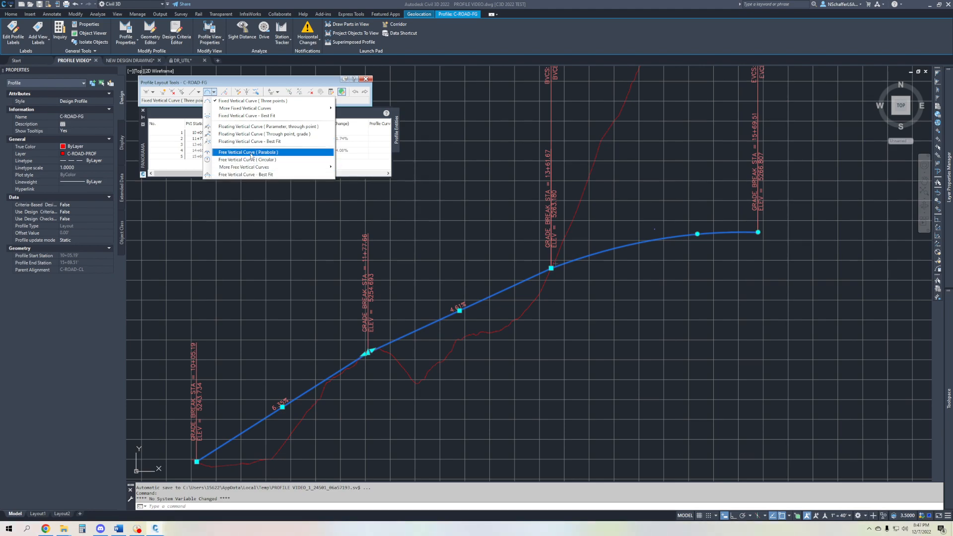
pyautogui.moveTo(252, 172)
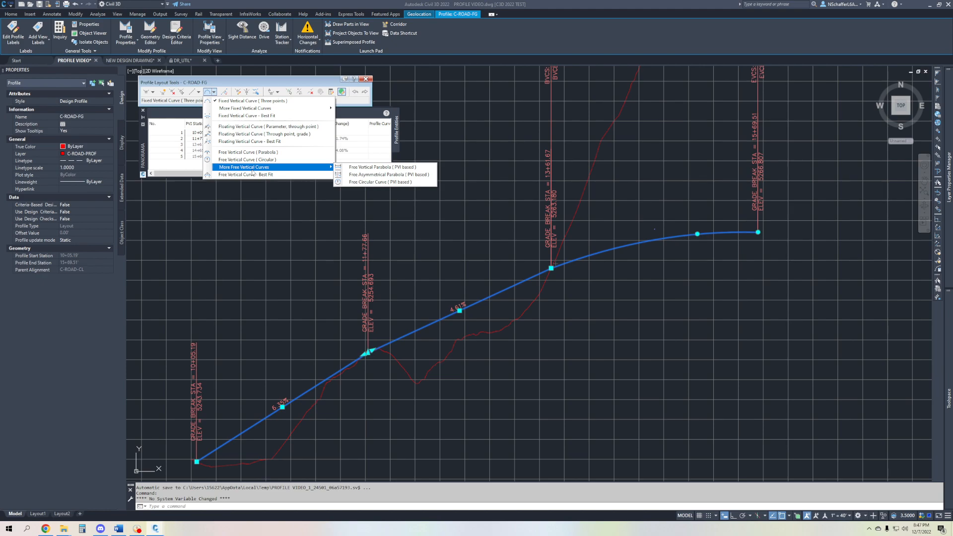
pyautogui.click(192, 164)
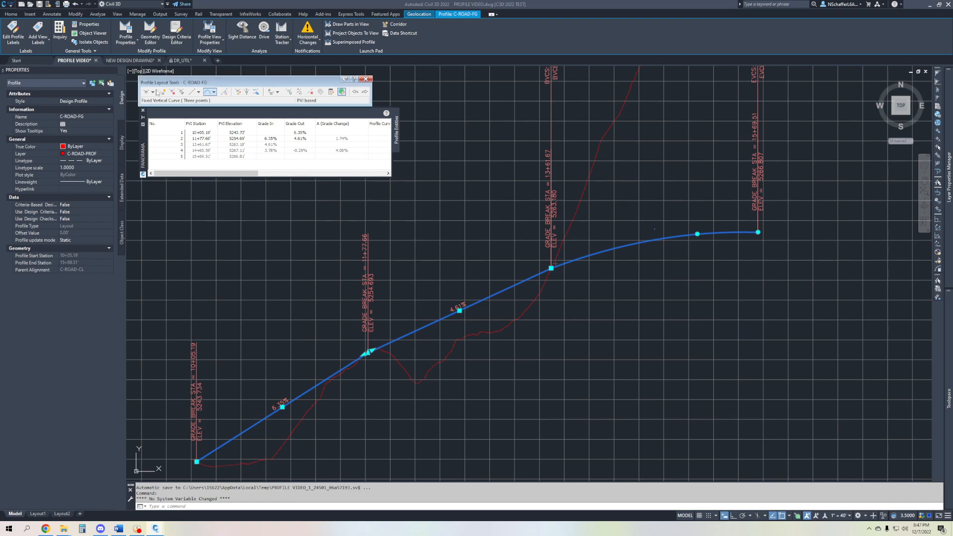
# - Set the first PVI's station to 10+00 in the profile entities table
pyautogui.click(237, 133)
pyautogui.click(237, 133)
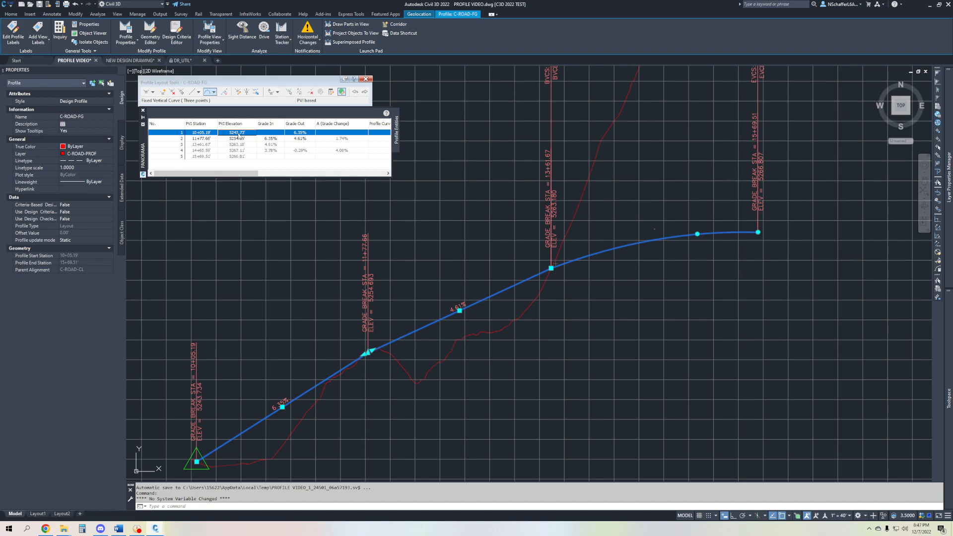
pyautogui.click(209, 132)
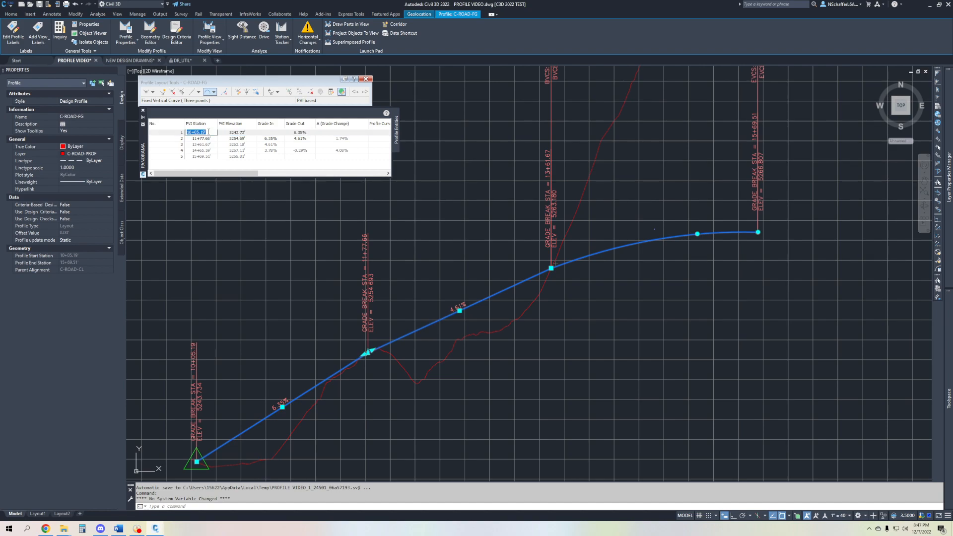
pyautogui.write('10+00')
pyautogui.press('Return')
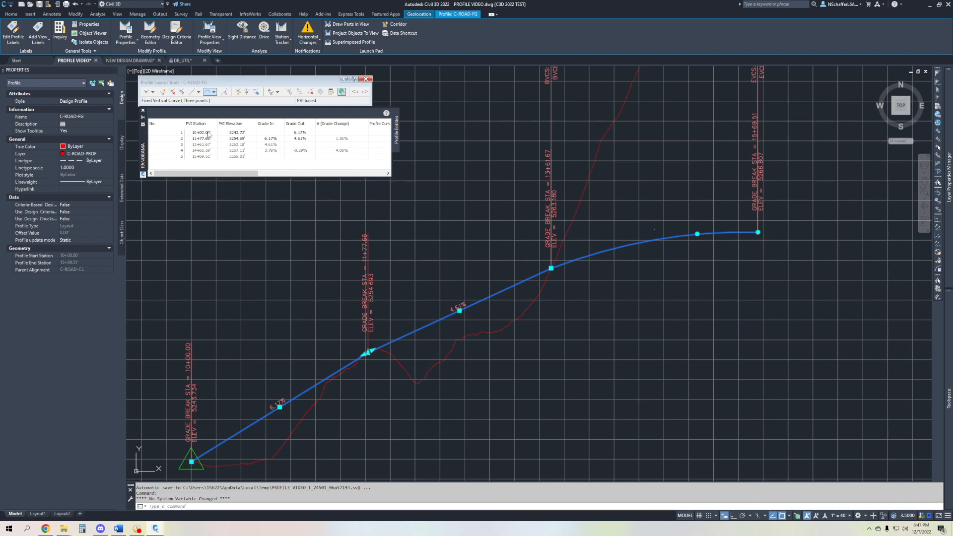
# - Set the first PVI's elevation to 5244 in the profile entities table
pyautogui.moveTo(251, 368); pyautogui.dragTo(390, 264, button='middle')
pyautogui.scroll(5, 389, 264)
pyautogui.scroll(6, 316, 380)
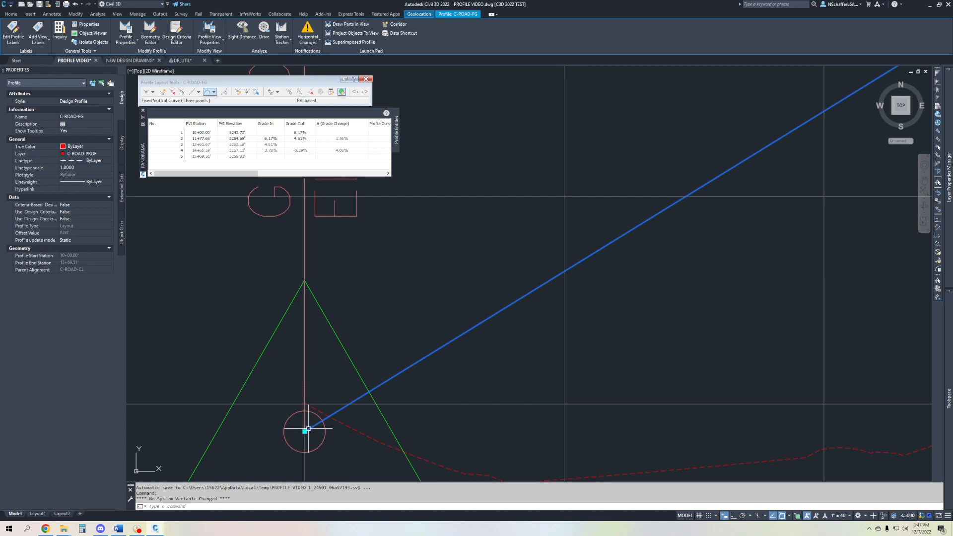
pyautogui.scroll(-3, 323, 407)
pyautogui.moveTo(323, 407)
pyautogui.mouseDown(button='middle')
pyautogui.moveTo(484, 326)
pyautogui.moveTo(580, 338)
pyautogui.mouseUp(button='middle')
pyautogui.scroll(2, 580, 338)
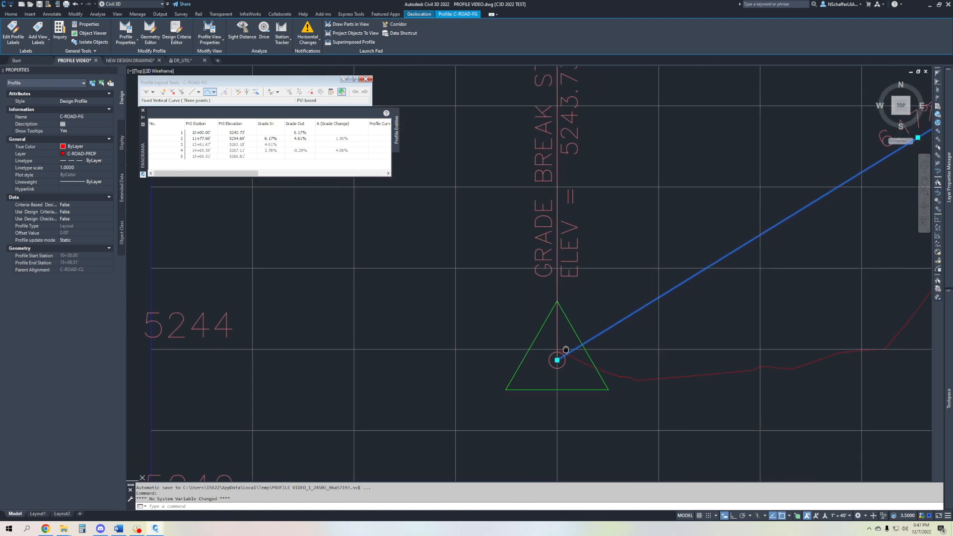
pyautogui.doubleClick(234, 133)
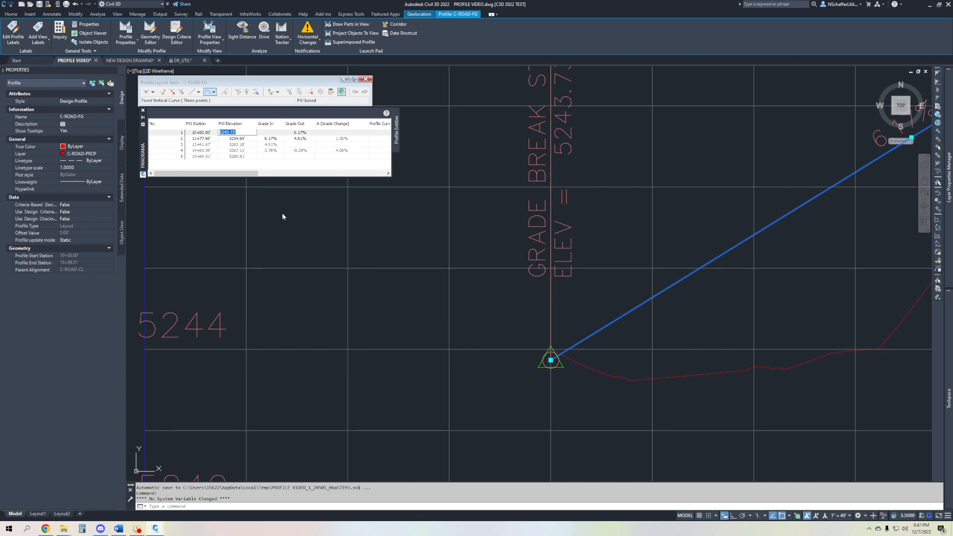
pyautogui.write('5244')
pyautogui.press('Return')
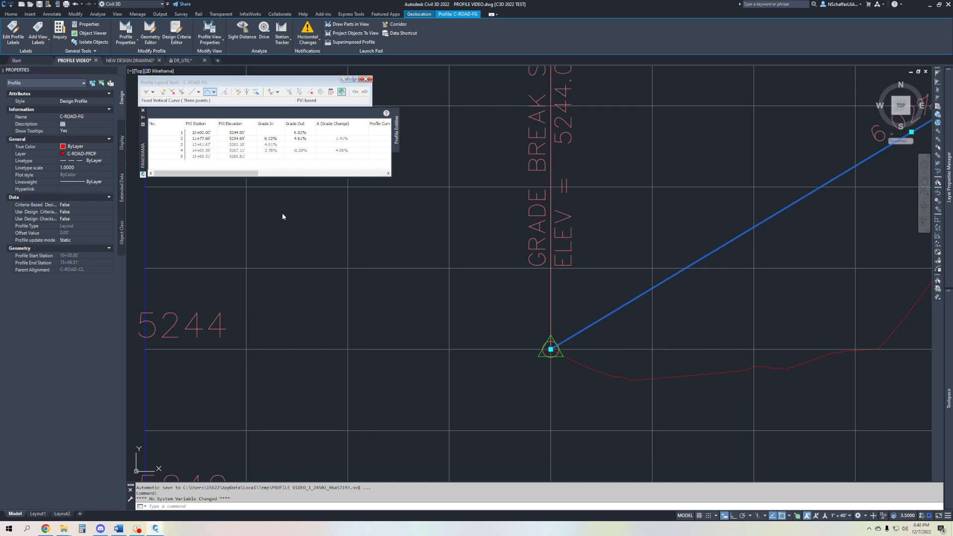
# - Set the grade out of the first PVI to 5% in the profile entities table
pyautogui.scroll(10, 558, 350)
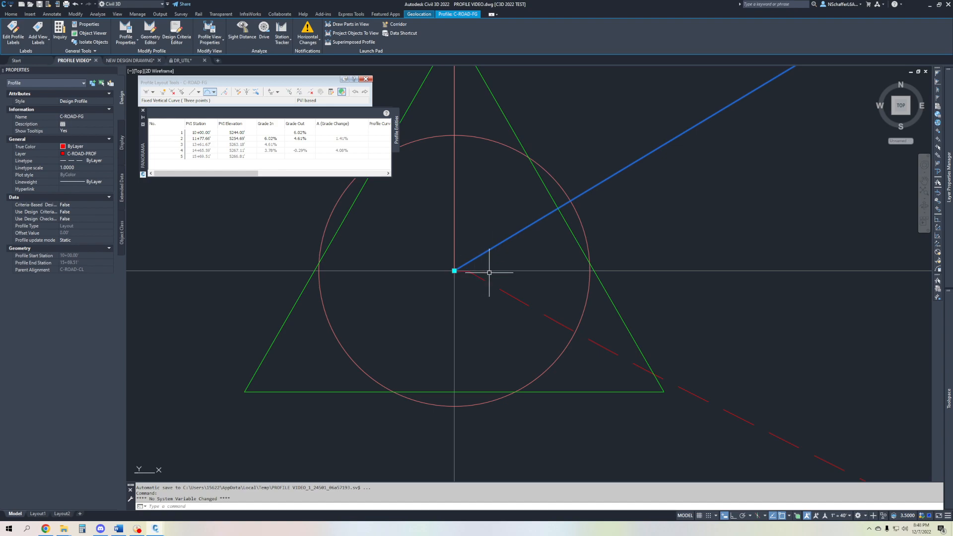
pyautogui.scroll(-10, 489, 273)
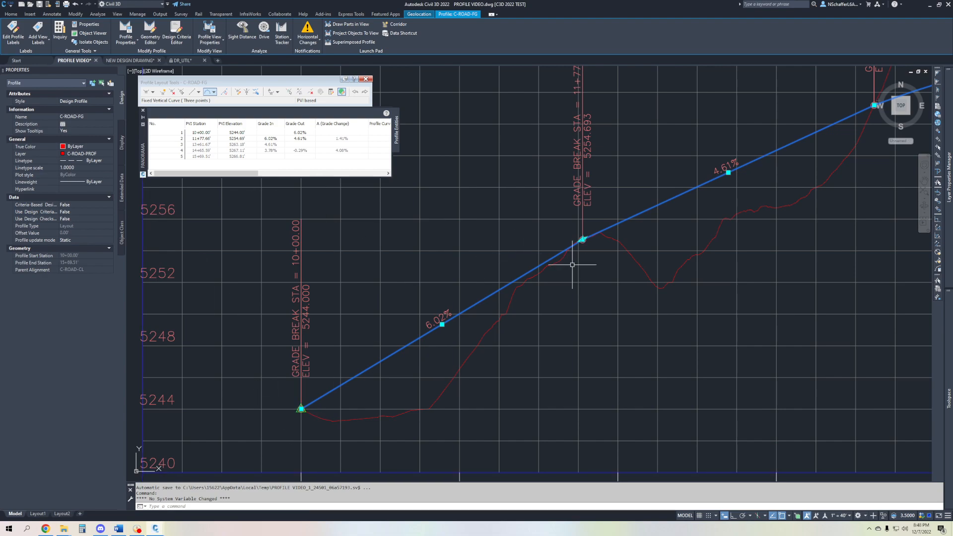
pyautogui.click(294, 133)
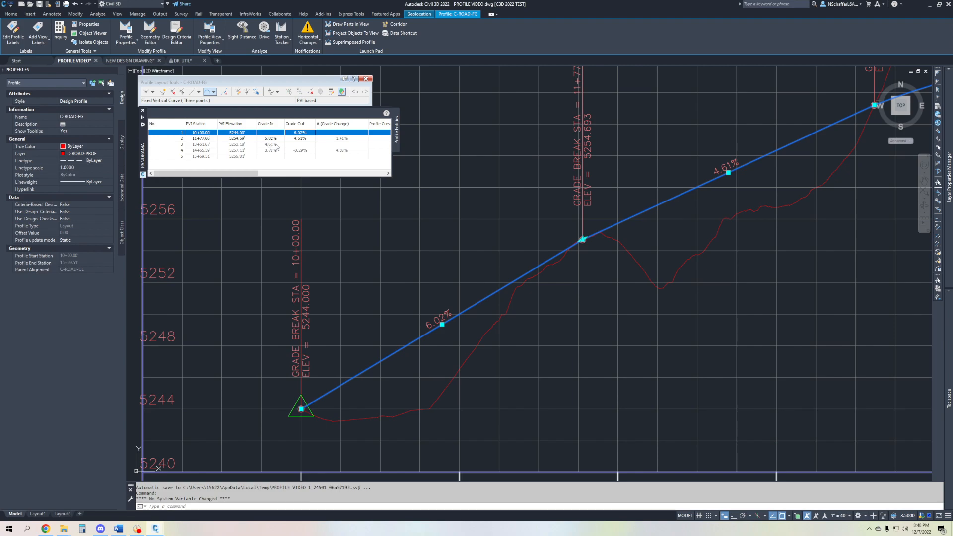
pyautogui.click(272, 139)
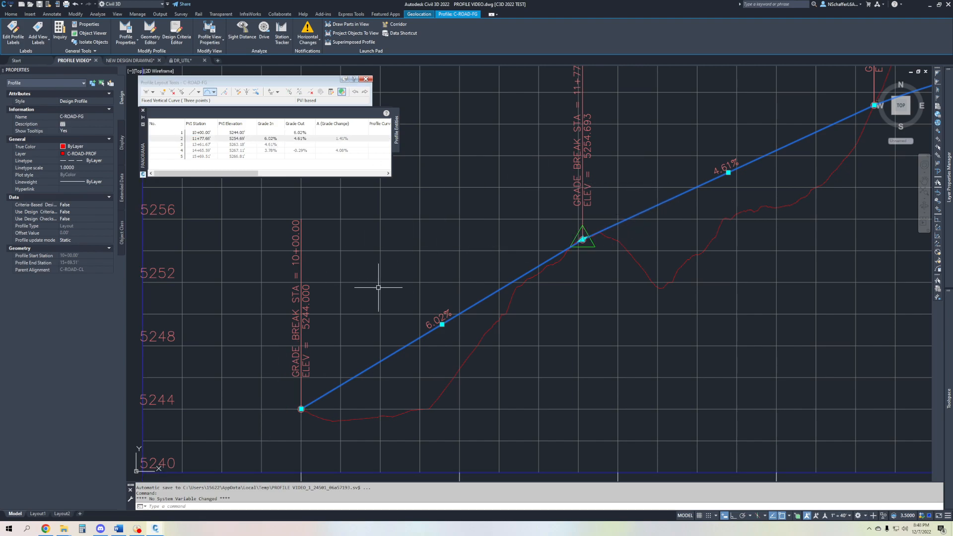
pyautogui.doubleClick(303, 133)
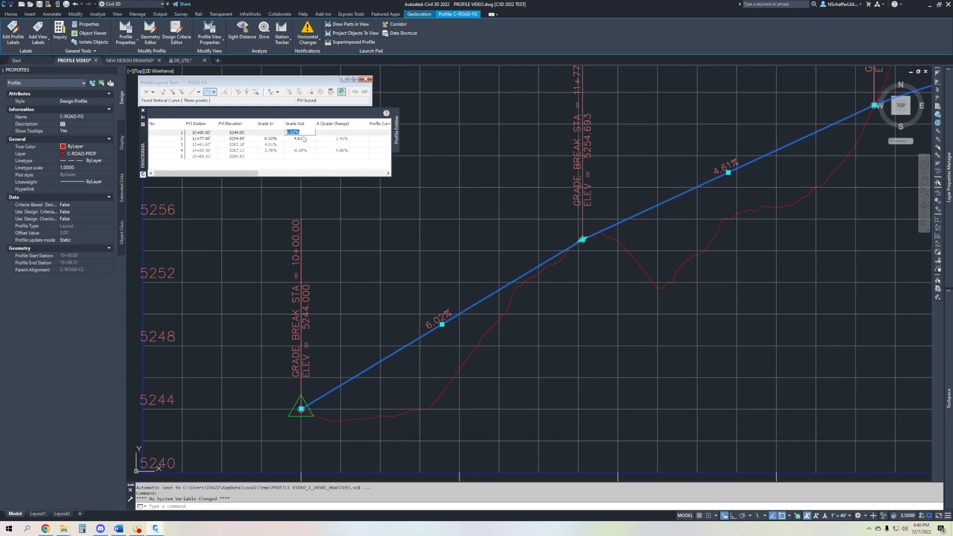
pyautogui.write('5')
pyautogui.press('Return')
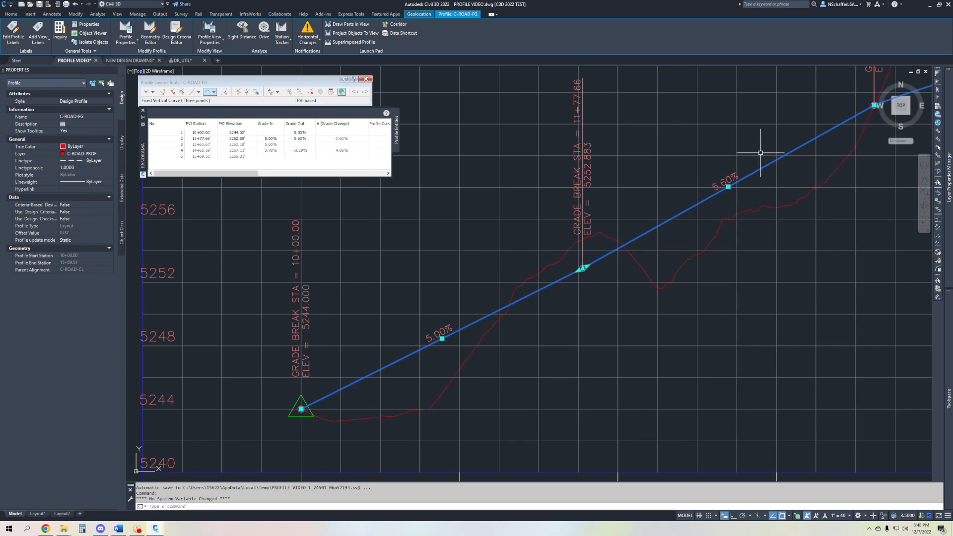
# - Raise the crest vertical curve's intermediate pass-through point slightly above its current position
pyautogui.moveTo(713, 194); pyautogui.dragTo(632, 272, button='middle')
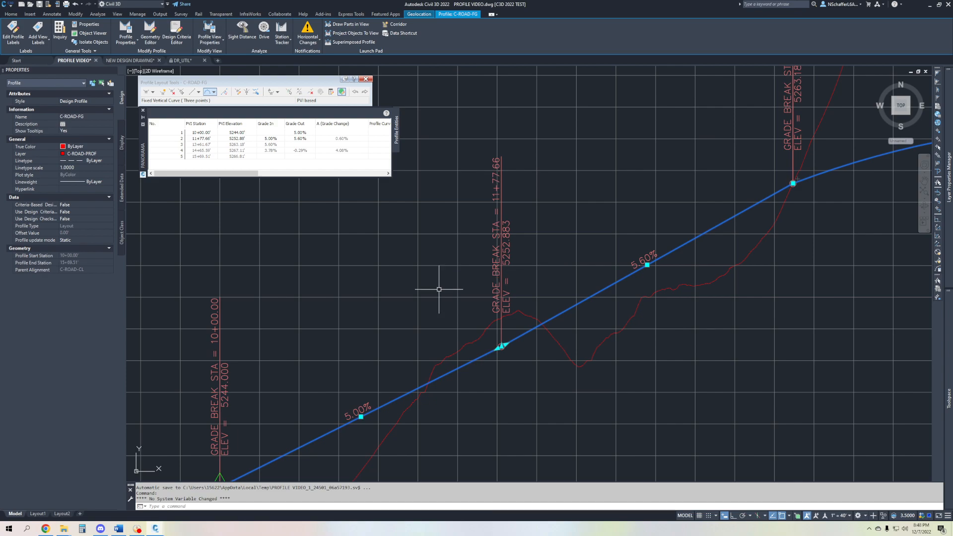
pyautogui.scroll(-5, 606, 322)
pyautogui.scroll(4, 590, 274)
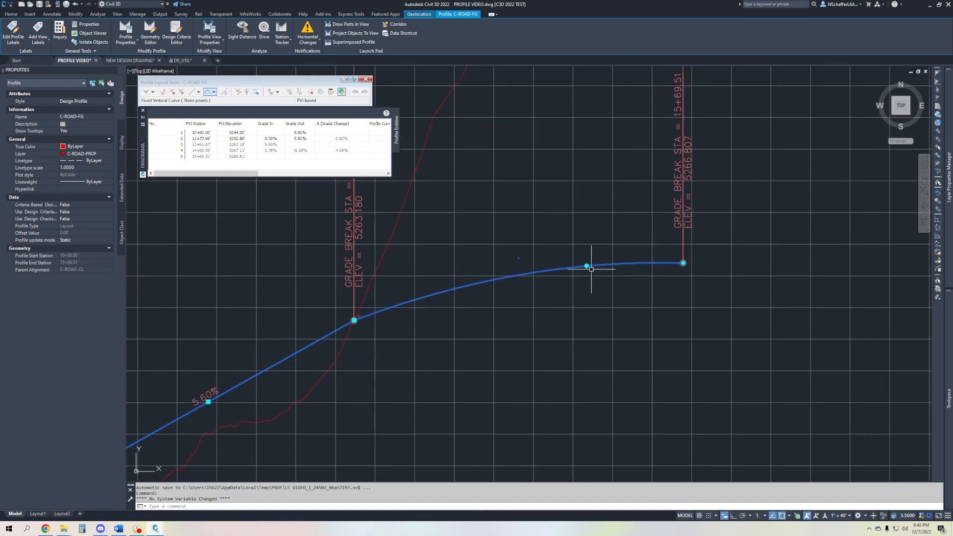
pyautogui.click(586, 266)
pyautogui.click(590, 256)
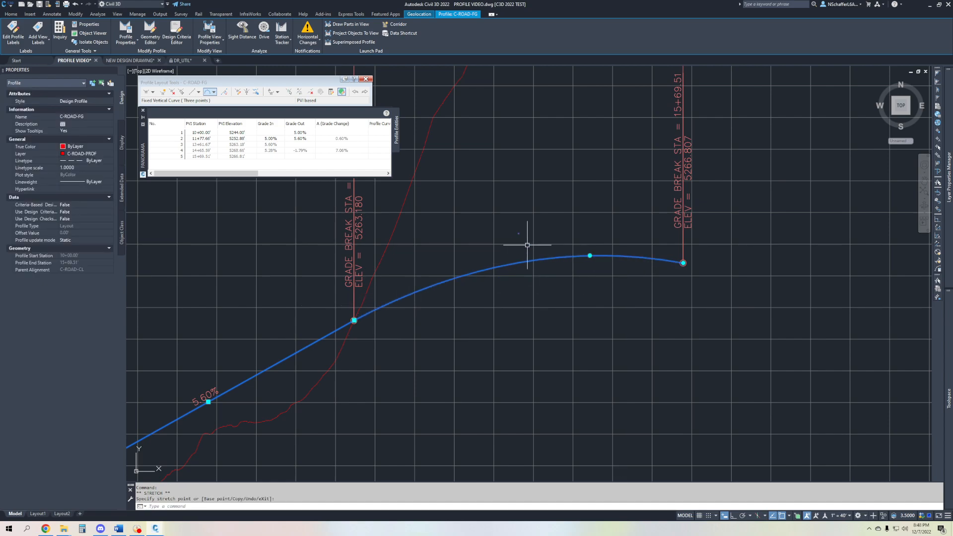
# - Stretch the vertical curve's end point up and back to about station 15+40, elevation 5269.10, and check its curve type
pyautogui.click(683, 263)
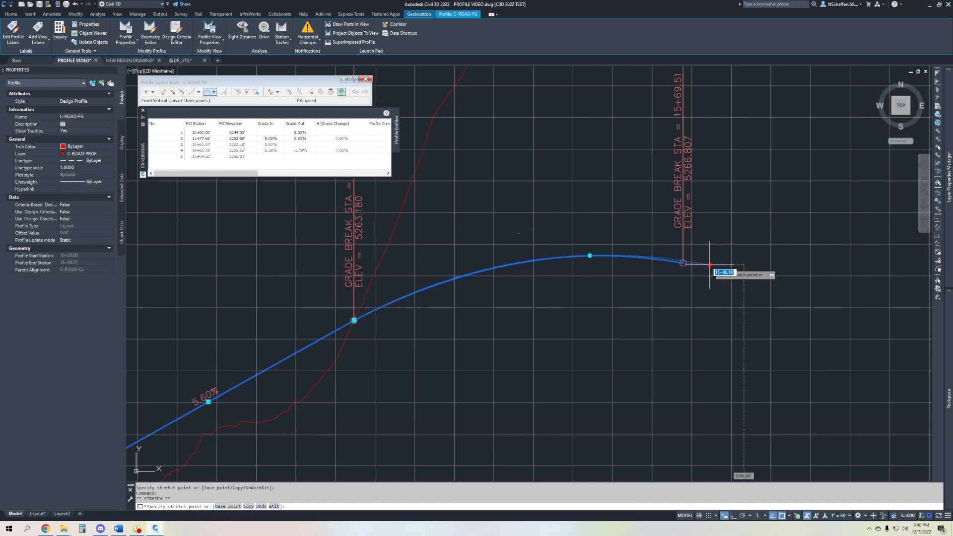
pyautogui.click(637, 227)
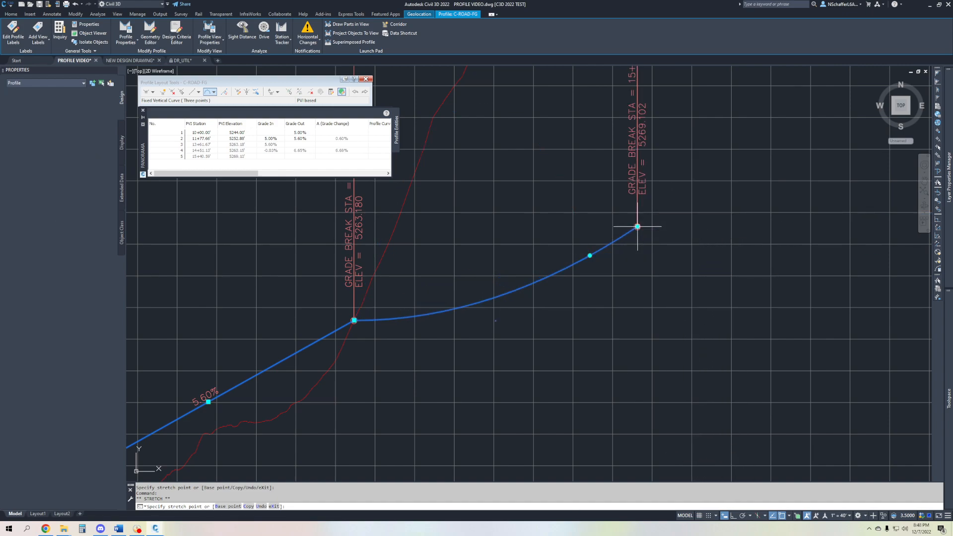
pyautogui.moveTo(231, 173); pyautogui.dragTo(257, 174)
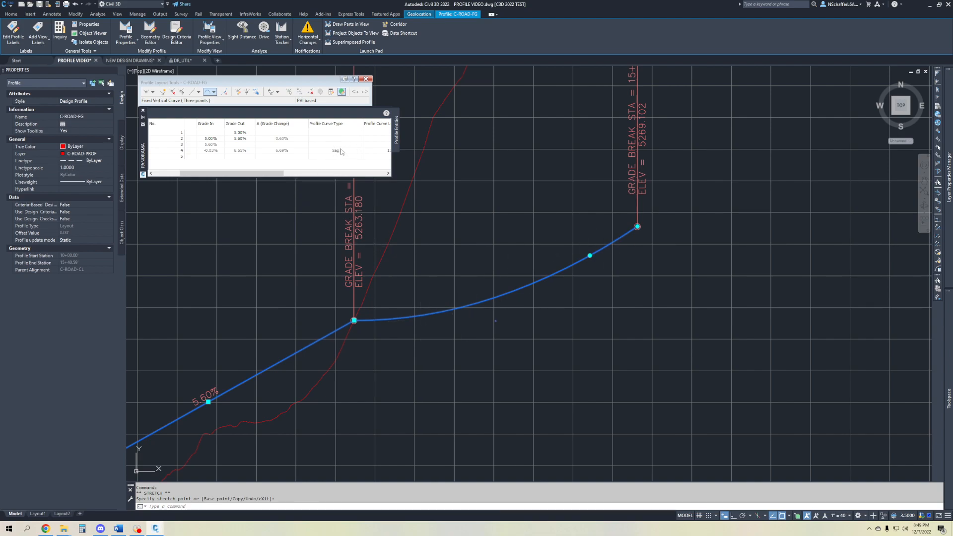
# - Stretch the vertical curve's end point down and forward to about station 15+69.03, elevation 5266.96
pyautogui.click(638, 226)
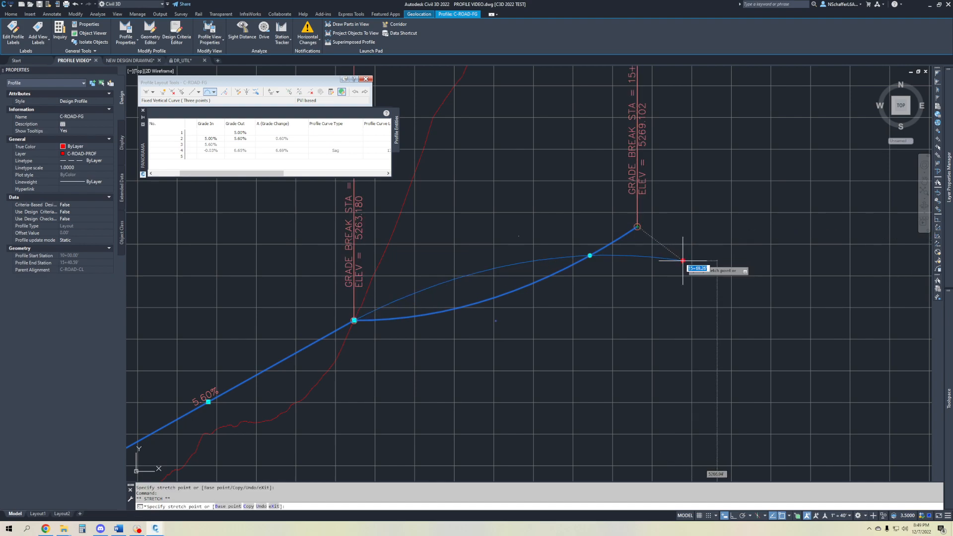
pyautogui.click(682, 260)
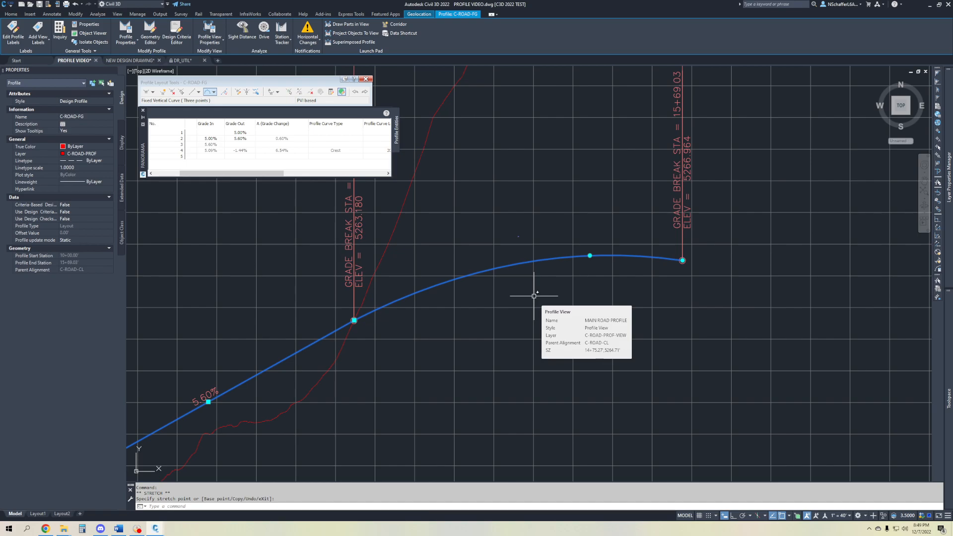
pyautogui.scroll(-6, 534, 296)
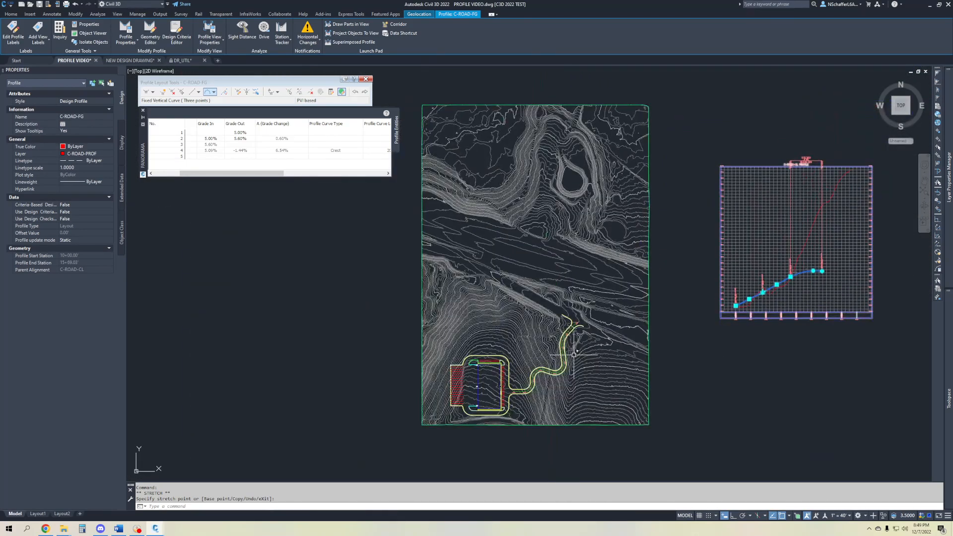
# - Examine the road's edge lines, centerline and surrounding contours in plan near station 12+00
pyautogui.scroll(8, 454, 358)
pyautogui.scroll(3, 404, 343)
pyautogui.scroll(2, 374, 334)
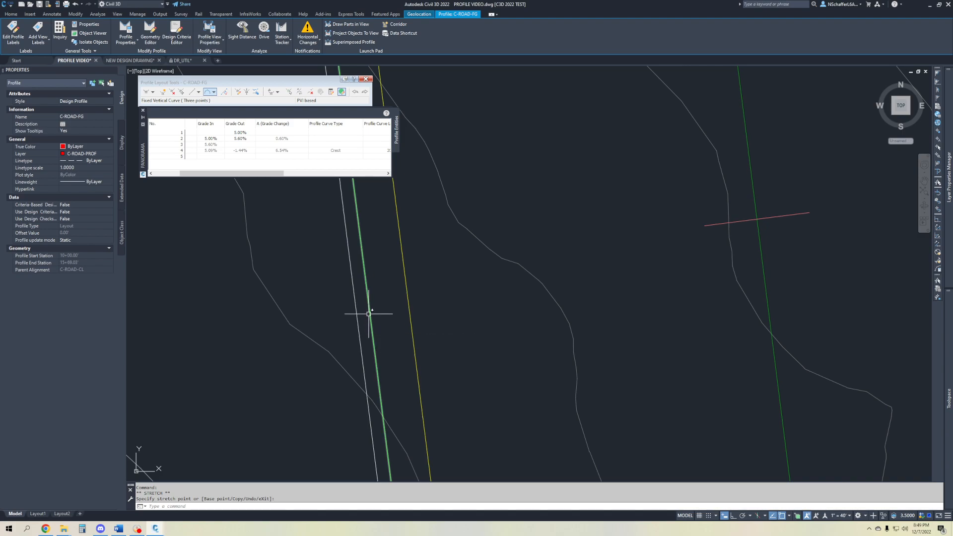
pyautogui.click(407, 293)
pyautogui.scroll(-4, 343, 348)
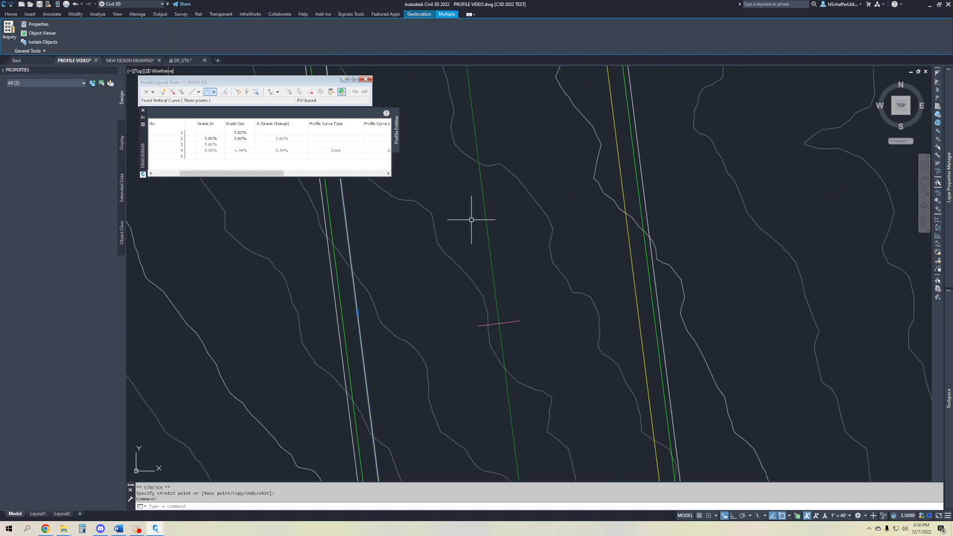
pyautogui.scroll(7, 345, 323)
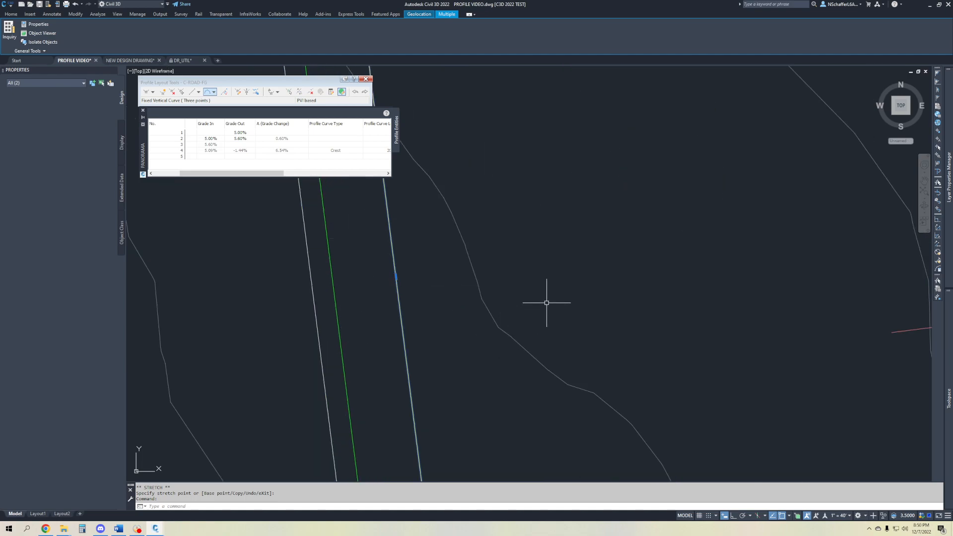
pyautogui.press('Escape')
pyautogui.scroll(-5, 539, 271)
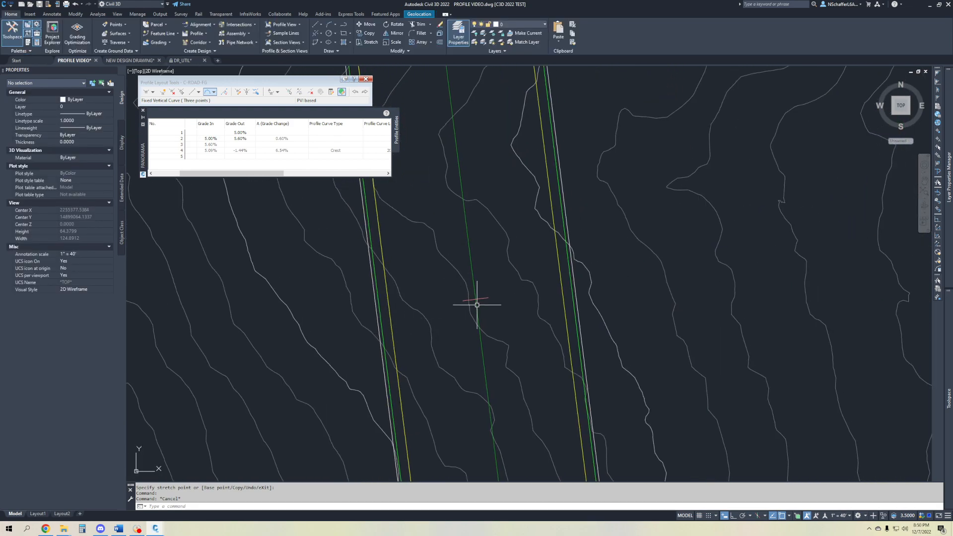
pyautogui.scroll(4, 381, 268)
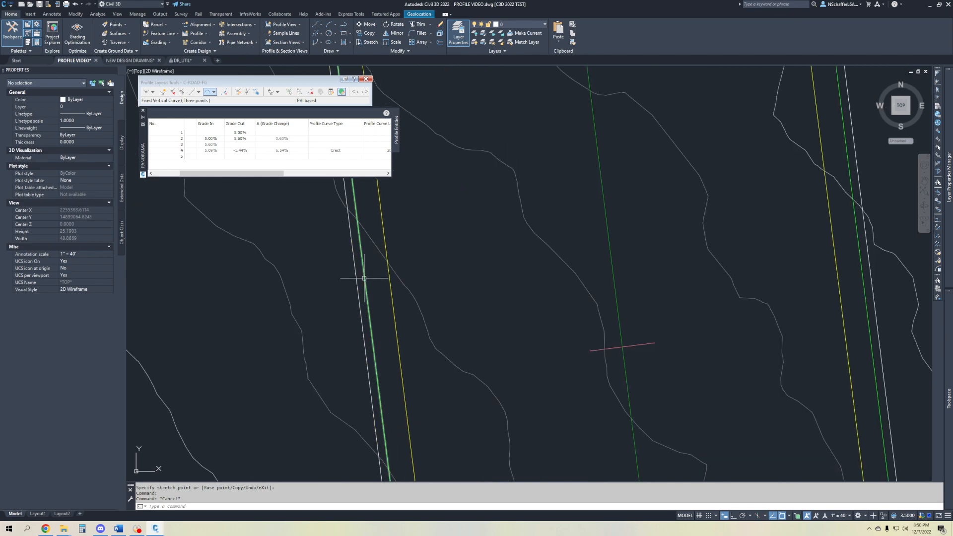
pyautogui.scroll(-6, 357, 280)
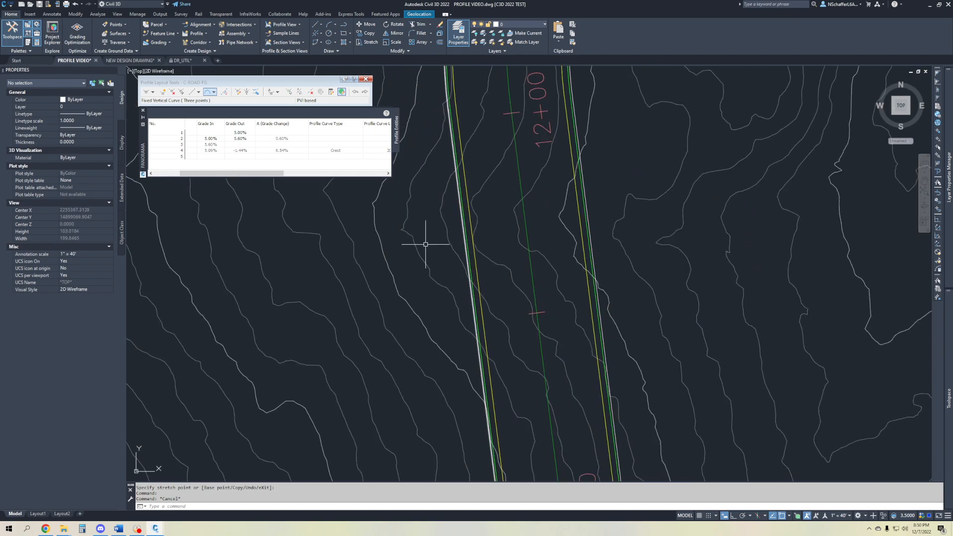
pyautogui.scroll(-8, 370, 357)
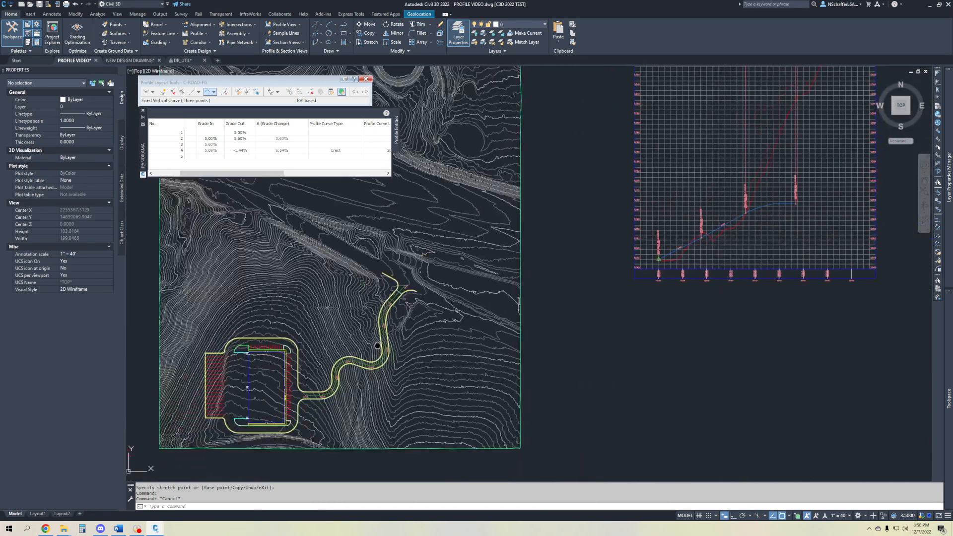
# - Inspect the C-ROAD-FG vertical curve between stations 13+61.67 and 15+69.03 in the MAIN ROAD PROFILE view
pyautogui.scroll(10, 471, 305)
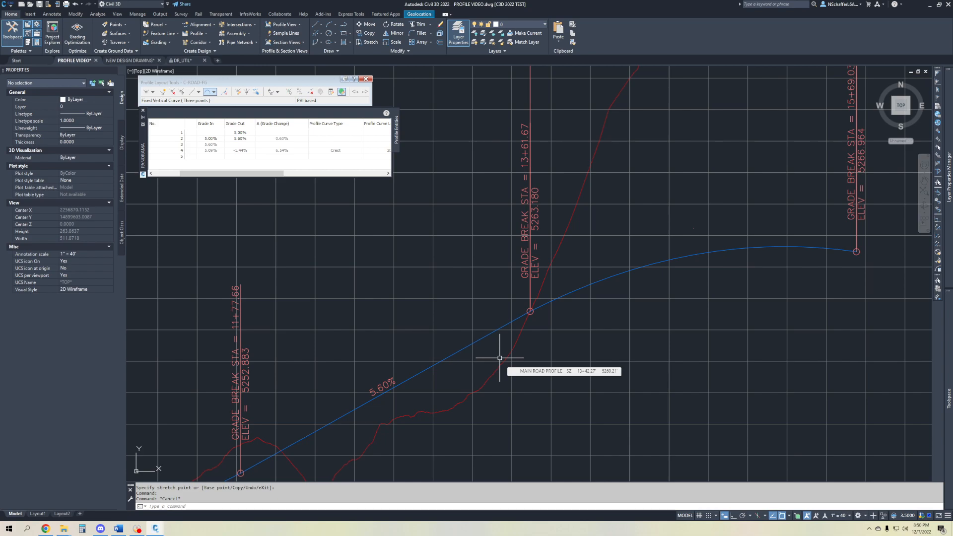
pyautogui.press('Escape')
pyautogui.scroll(-5, 596, 325)
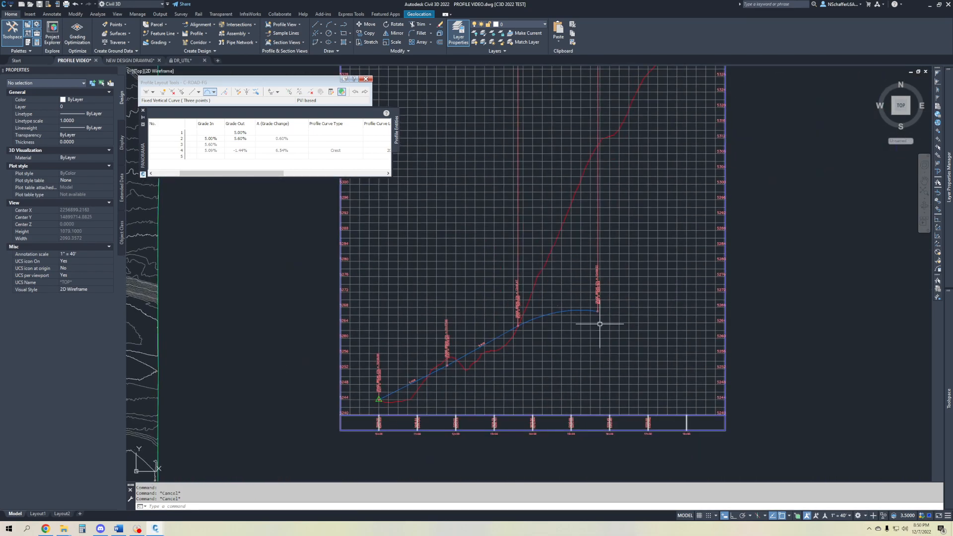
pyautogui.scroll(5, 575, 310)
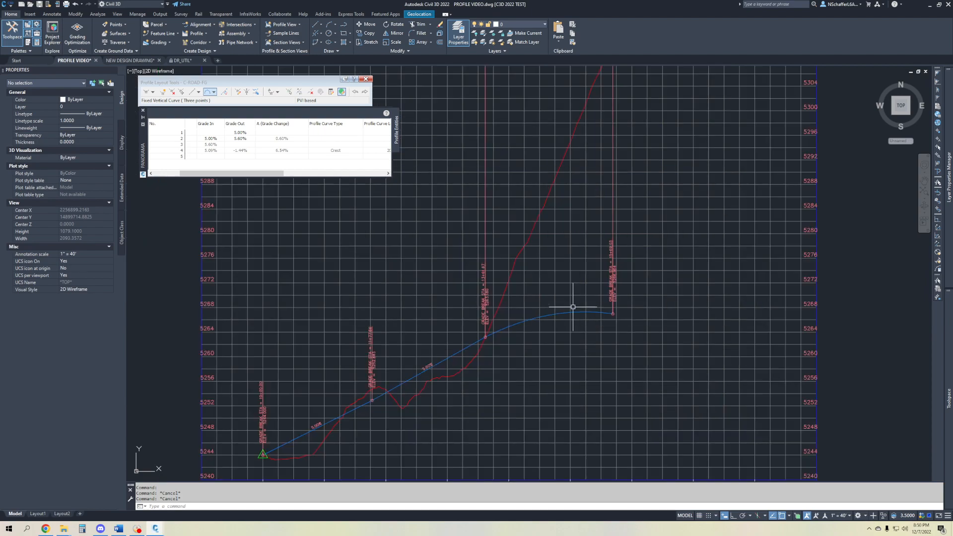
pyautogui.moveTo(515, 307)
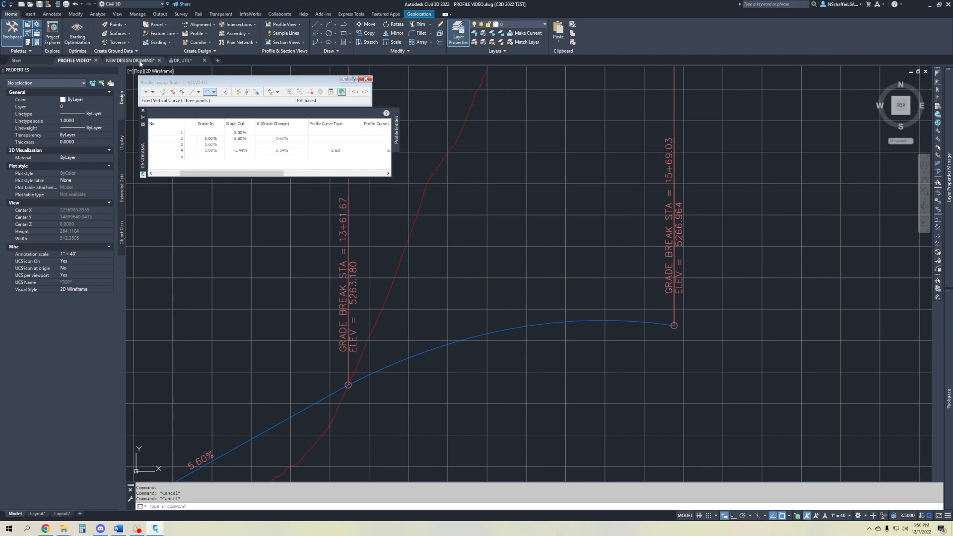
# - Switch to NEW DESIGN DRAWING and examine its road corridor in plan and the beginning of its ROAD PROFILE view
pyautogui.click(140, 60)
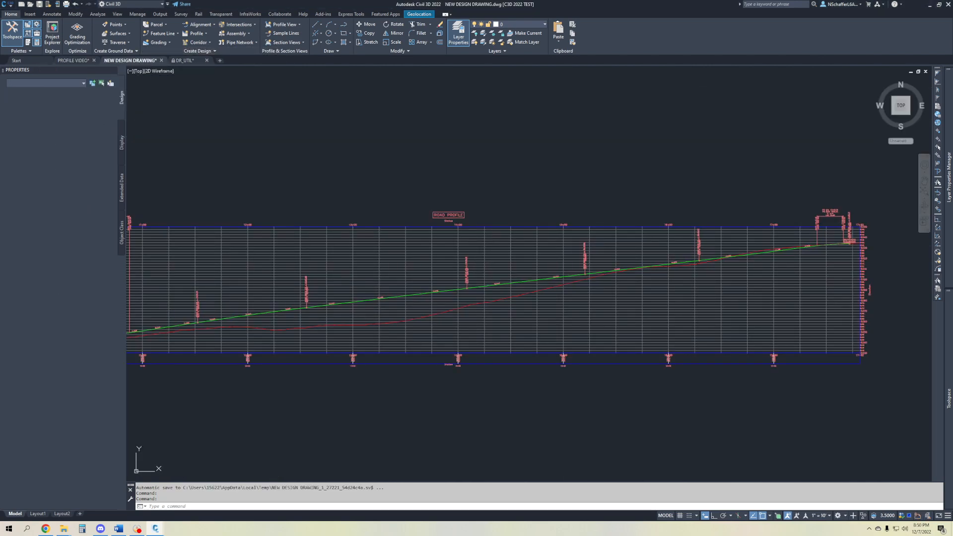
pyautogui.scroll(-8, 728, 304)
pyautogui.moveTo(533, 361); pyautogui.dragTo(807, 262, button='middle')
pyautogui.scroll(4, 804, 261)
pyautogui.moveTo(405, 305); pyautogui.dragTo(597, 245, button='middle')
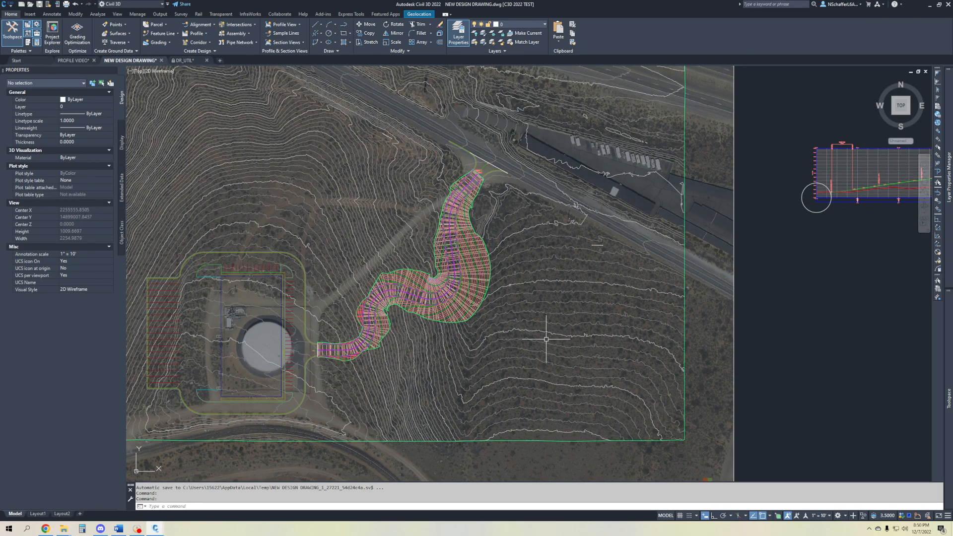
pyautogui.moveTo(730, 278); pyautogui.dragTo(392, 321, button='middle')
pyautogui.moveTo(577, 279); pyautogui.dragTo(434, 304, button='middle')
pyautogui.scroll(4, 381, 253)
pyautogui.scroll(4, 381, 253)
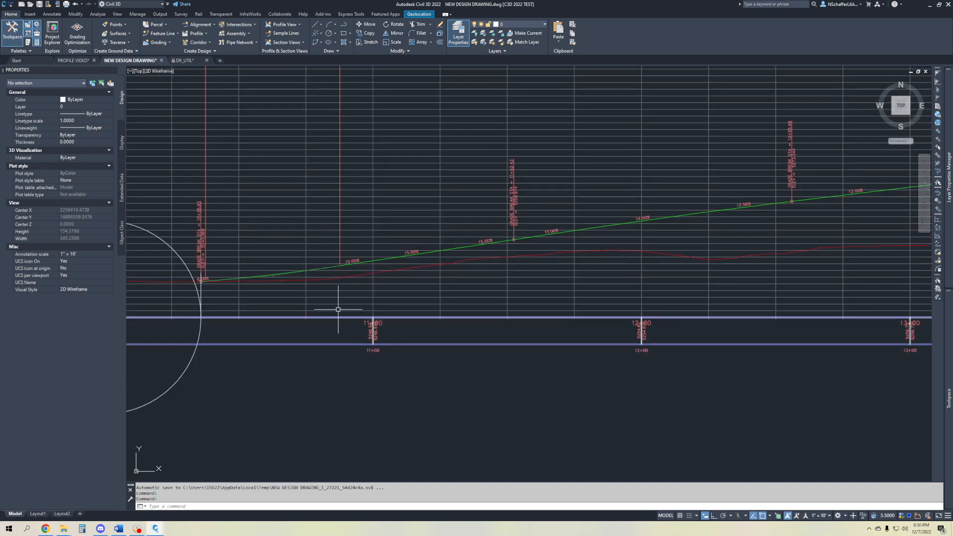
pyautogui.moveTo(230, 285); pyautogui.dragTo(299, 291, button='middle')
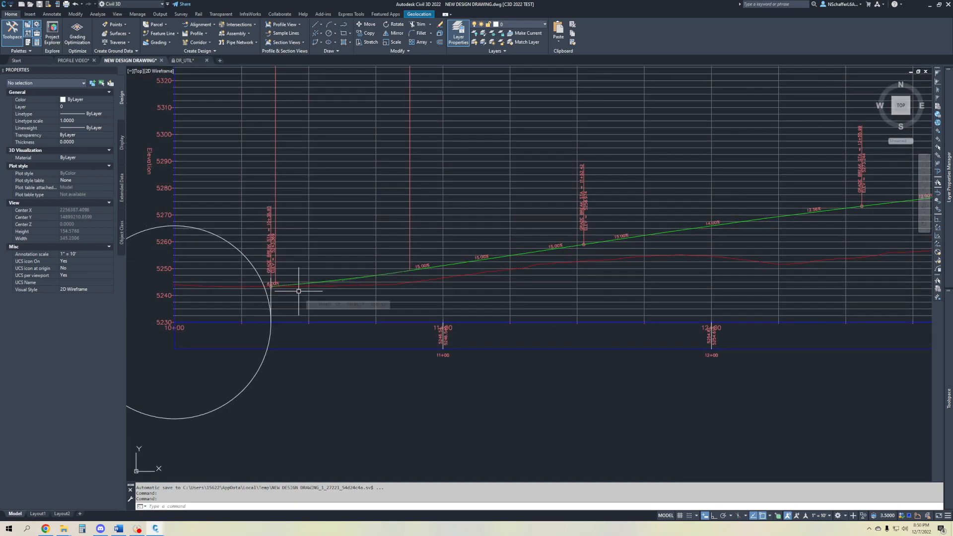
# - Examine in plan where the road corridor ties into the existing highway
pyautogui.scroll(-2, 236, 297)
pyautogui.moveTo(243, 318); pyautogui.dragTo(361, 291, button='middle')
pyautogui.scroll(-5, 362, 292)
pyautogui.moveTo(164, 302); pyautogui.dragTo(426, 260, button='middle')
pyautogui.moveTo(283, 313); pyautogui.dragTo(675, 303, button='middle')
pyautogui.scroll(4, 449, 170)
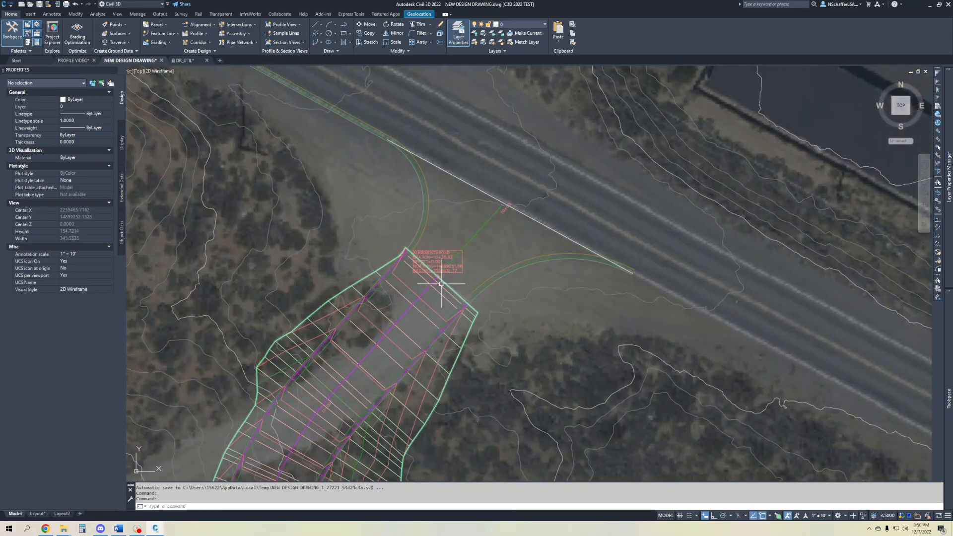
pyautogui.scroll(2, 525, 206)
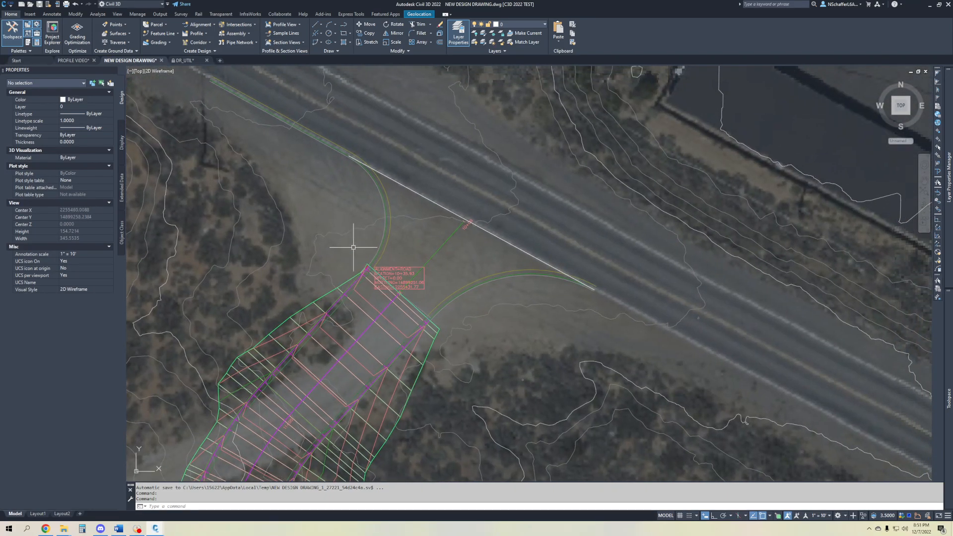
# - Examine the ROAD PROFILE's starting grade break and first vertical curve between stations 10+00 and 11+00
pyautogui.scroll(-10, 485, 179)
pyautogui.moveTo(461, 224); pyautogui.dragTo(149, 245, button='middle')
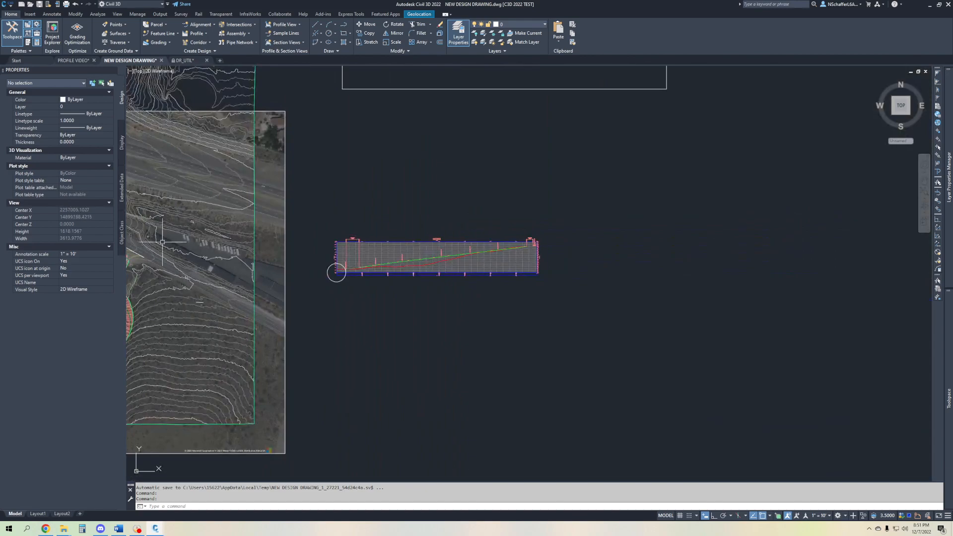
pyautogui.scroll(2, 333, 255)
pyautogui.scroll(10, 356, 269)
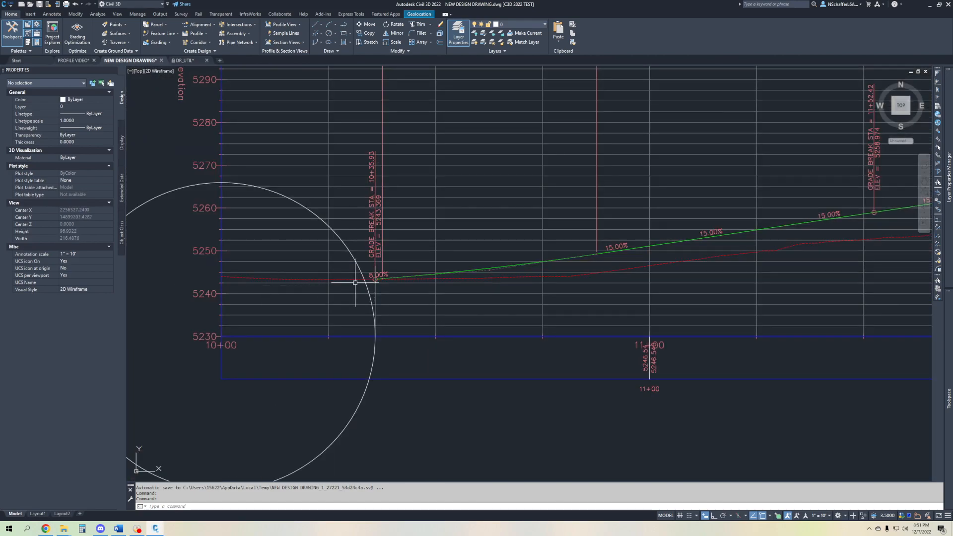
pyautogui.scroll(-4, 377, 271)
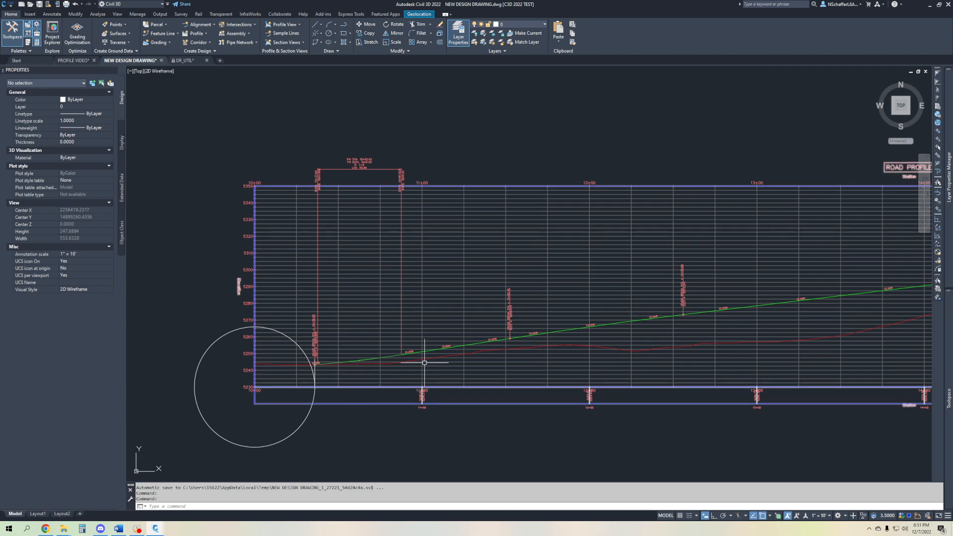
# - Compare the design grade line with the existing ground along the full length of the ROAD PROFILE
pyautogui.moveTo(677, 310); pyautogui.dragTo(743, 315, button='middle')
pyautogui.scroll(-6, 564, 345)
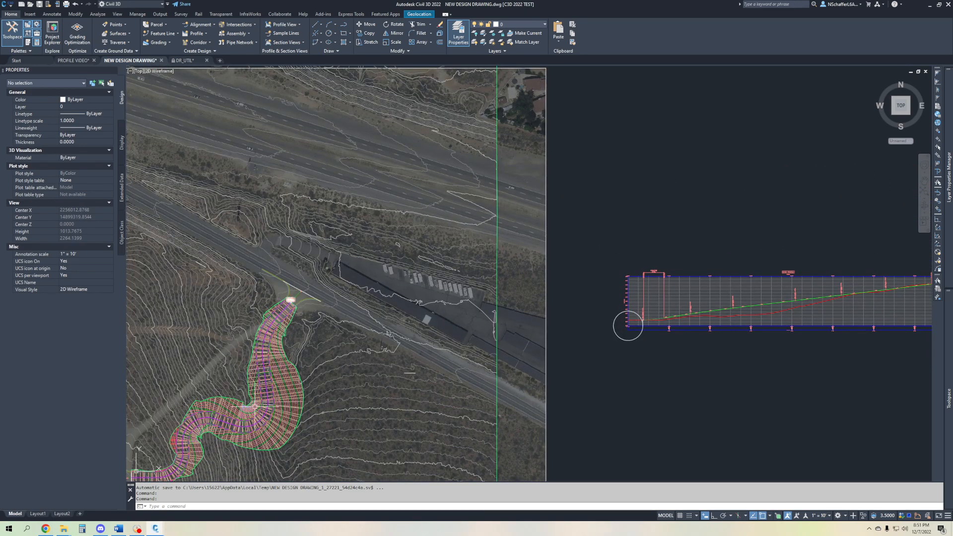
pyautogui.moveTo(732, 358); pyautogui.dragTo(360, 382, button='middle')
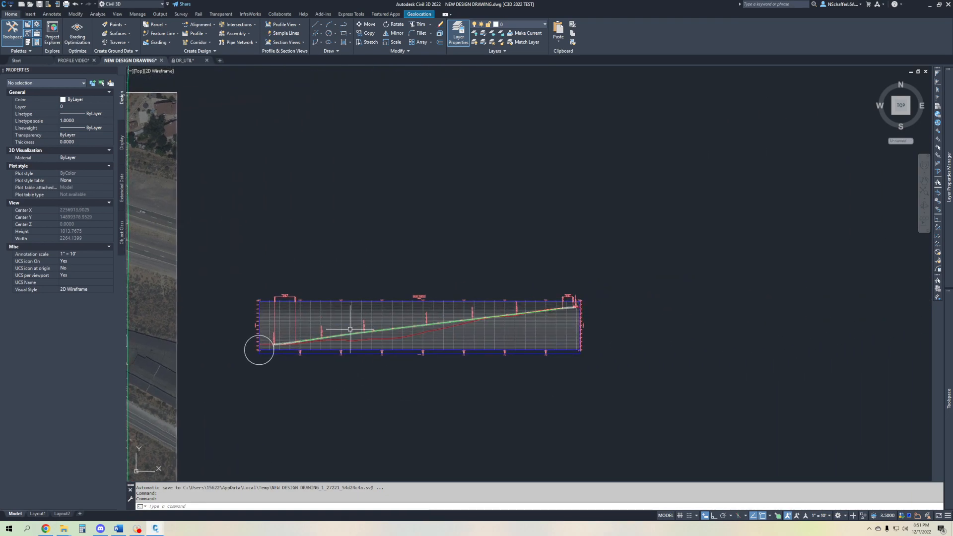
pyautogui.scroll(6, 353, 329)
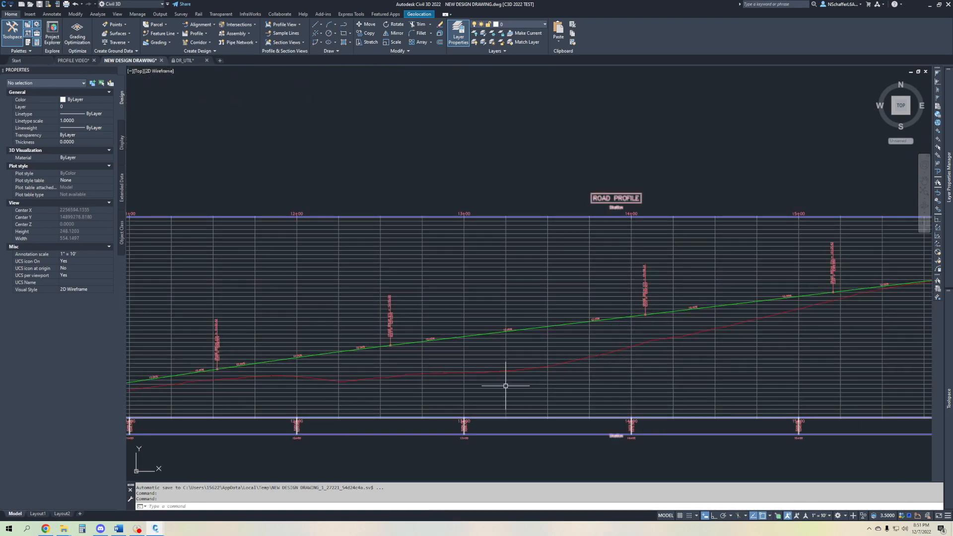
pyautogui.moveTo(740, 321); pyautogui.dragTo(512, 352, button='middle')
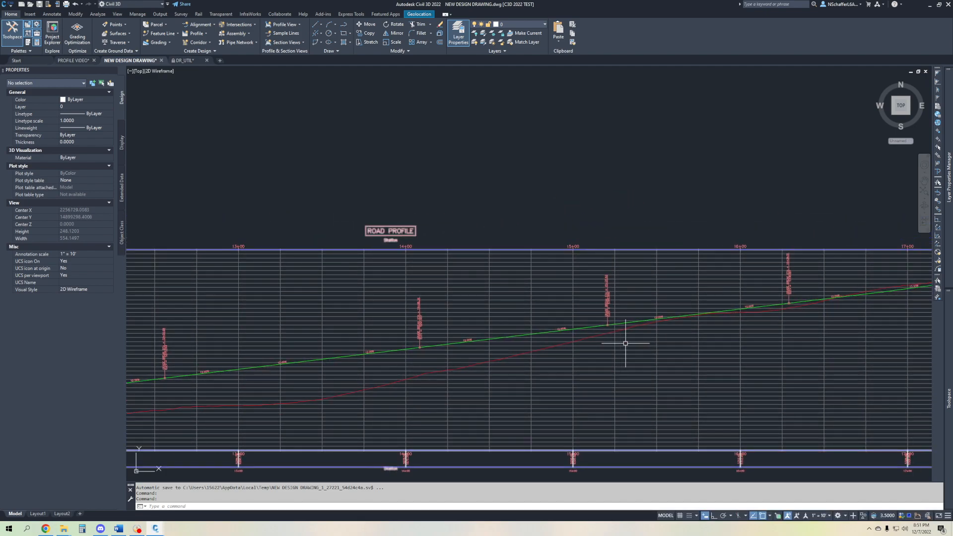
pyautogui.moveTo(769, 315); pyautogui.dragTo(563, 334, button='middle')
pyautogui.moveTo(401, 367); pyautogui.dragTo(793, 297, button='middle')
pyautogui.moveTo(285, 345); pyautogui.dragTo(594, 338, button='middle')
pyautogui.moveTo(265, 386); pyautogui.dragTo(327, 376, button='middle')
pyautogui.moveTo(598, 336); pyautogui.dragTo(187, 362, button='middle')
pyautogui.moveTo(745, 293); pyautogui.dragTo(441, 329, button='middle')
pyautogui.scroll(3, 837, 261)
pyautogui.scroll(1, 909, 282)
pyautogui.moveTo(862, 309); pyautogui.dragTo(817, 278, button='middle')
pyautogui.scroll(-3, 634, 343)
pyautogui.scroll(-1, 818, 278)
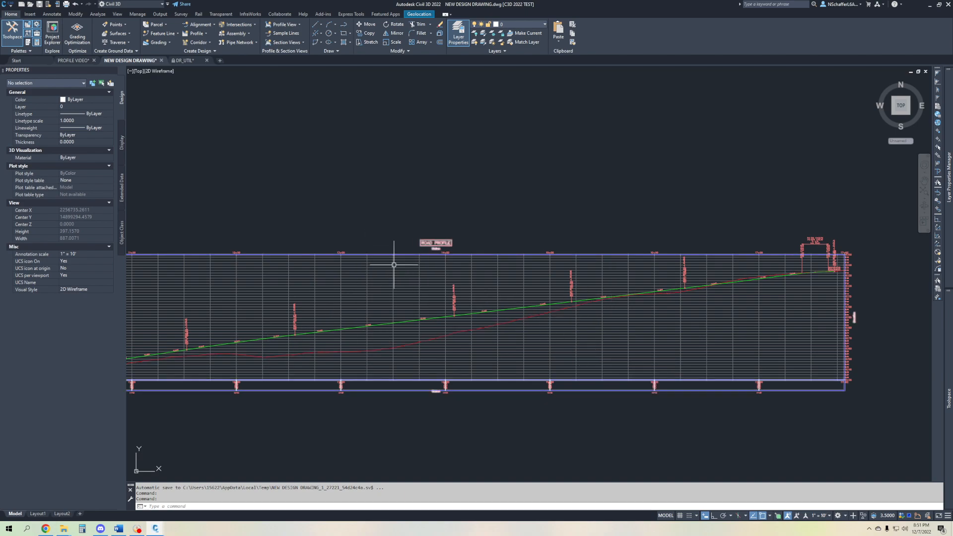
pyautogui.press('Escape')
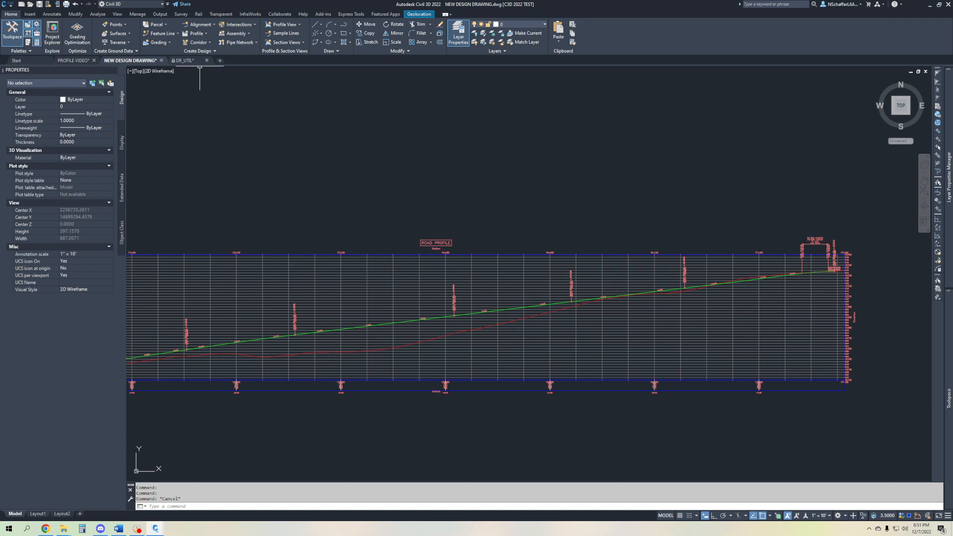
# - Switch to the DR_UTIL drawing, close its event viewer and examine the graded road and pad contours in plan
pyautogui.click(186, 60)
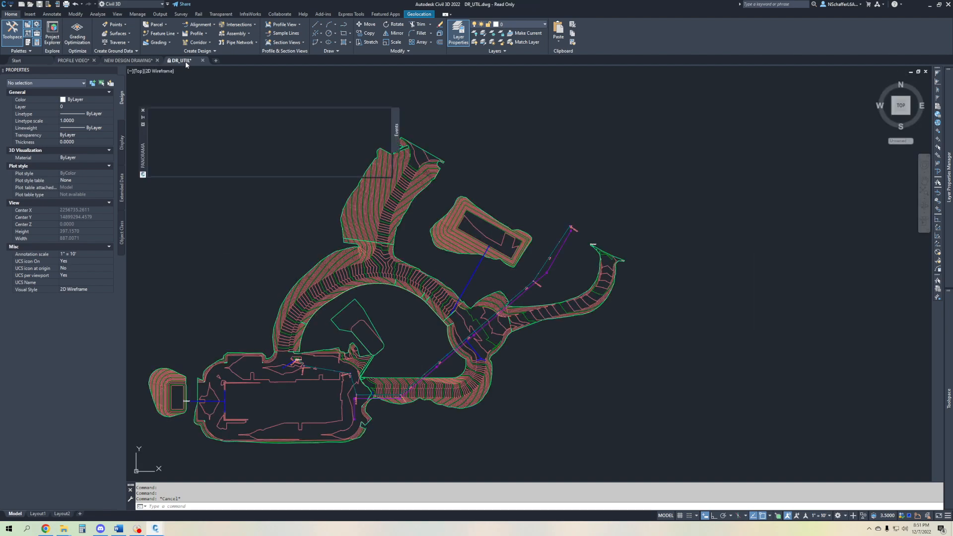
pyautogui.moveTo(538, 363); pyautogui.dragTo(592, 357, button='middle')
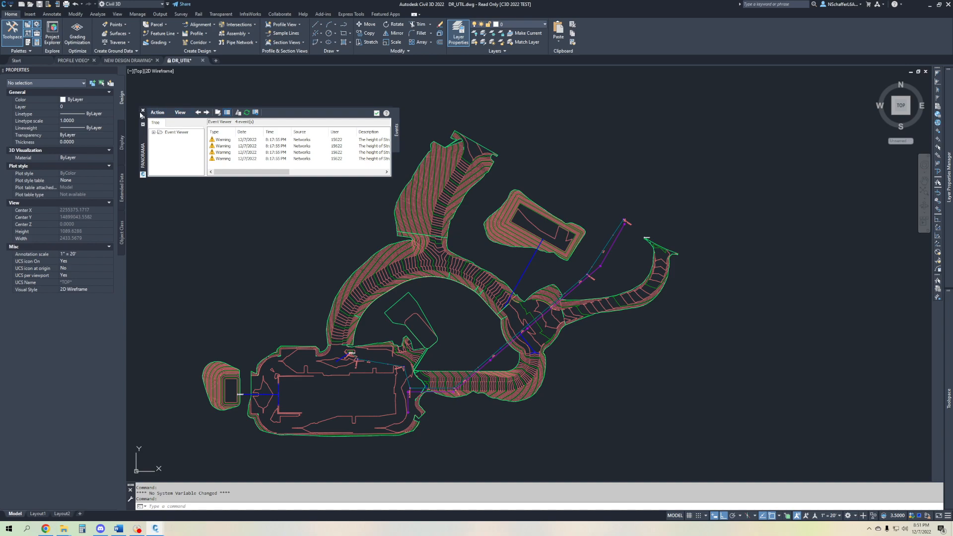
pyautogui.click(143, 111)
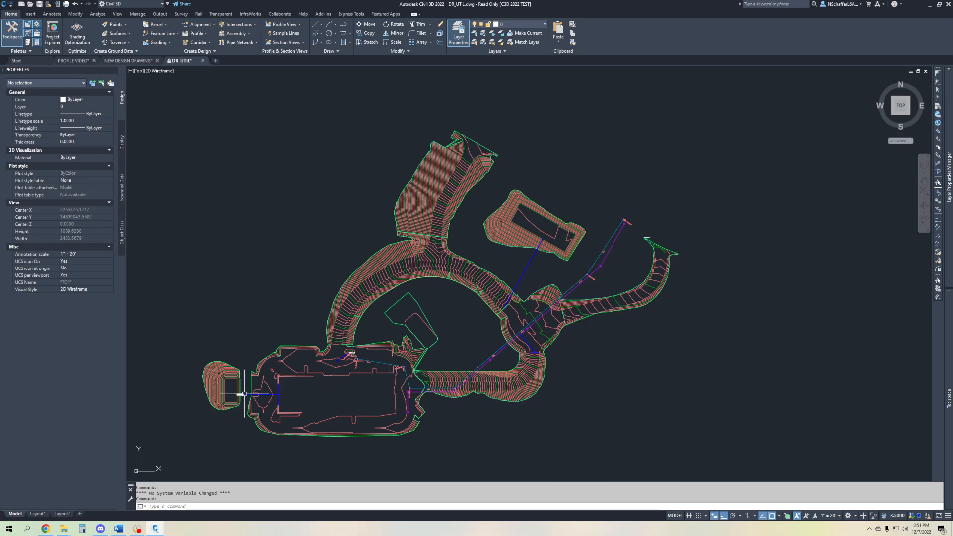
pyautogui.scroll(5, 240, 413)
pyautogui.scroll(-5, 546, 306)
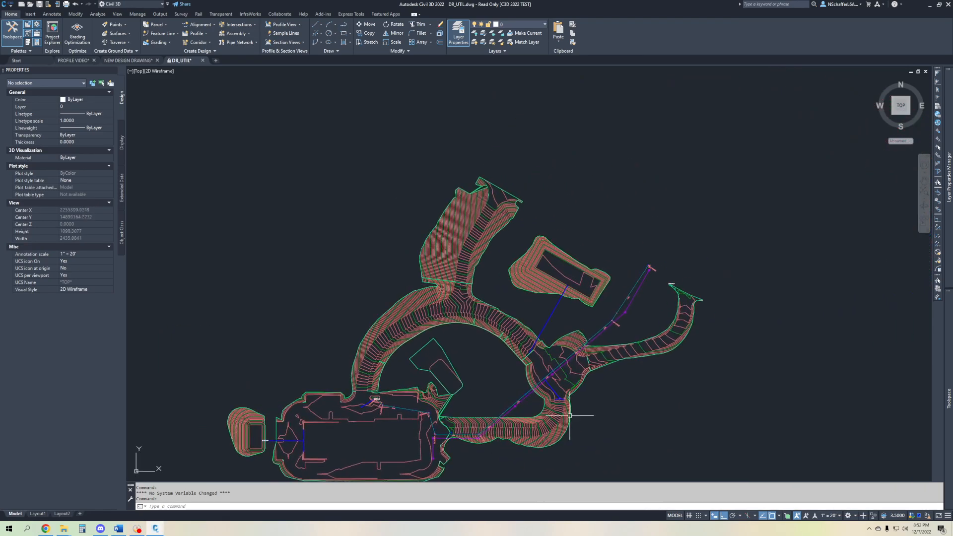
pyautogui.scroll(5, 555, 325)
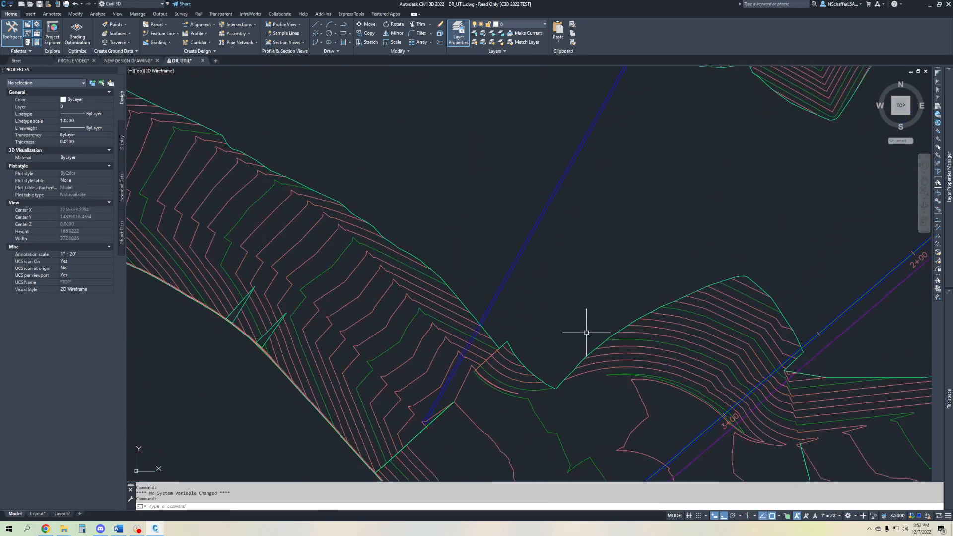
# - Examine the pipe run and surface profile in SD MAIN PROFILE and compare them with the site layout in plan
pyautogui.scroll(-5, 585, 390)
pyautogui.scroll(-4, 610, 326)
pyautogui.moveTo(652, 326); pyautogui.dragTo(489, 338, button='middle')
pyautogui.moveTo(723, 316)
pyautogui.mouseDown(button='middle')
pyautogui.moveTo(696, 324)
pyautogui.moveTo(609, 308)
pyautogui.mouseUp(button='middle')
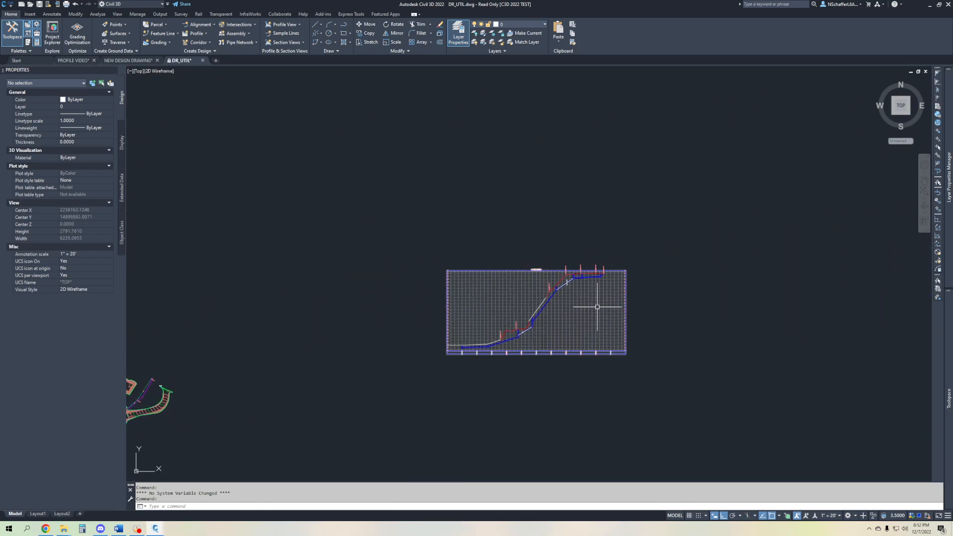
pyautogui.scroll(5, 491, 283)
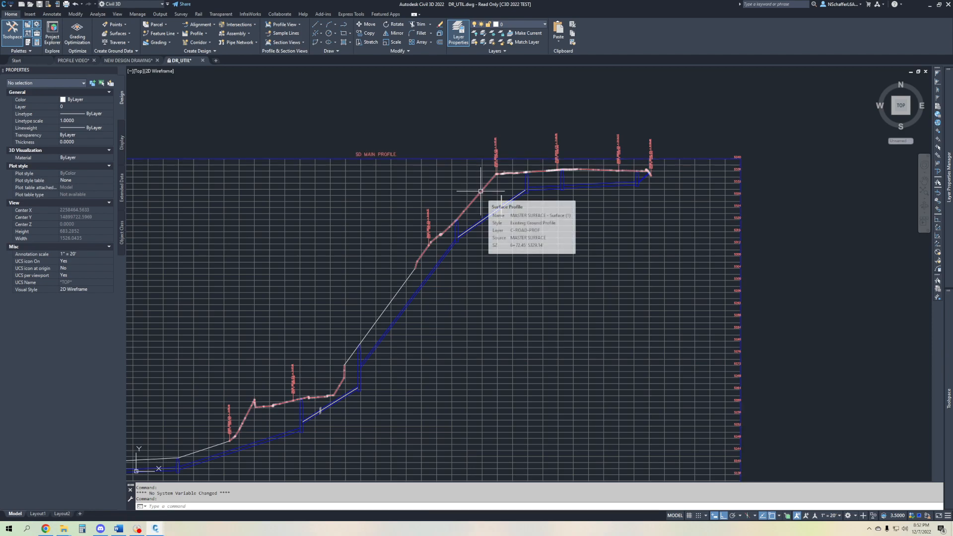
pyautogui.scroll(-4, 340, 327)
pyautogui.moveTo(341, 327); pyautogui.dragTo(750, 197, button='middle')
pyautogui.moveTo(703, 271); pyautogui.dragTo(718, 270, button='middle')
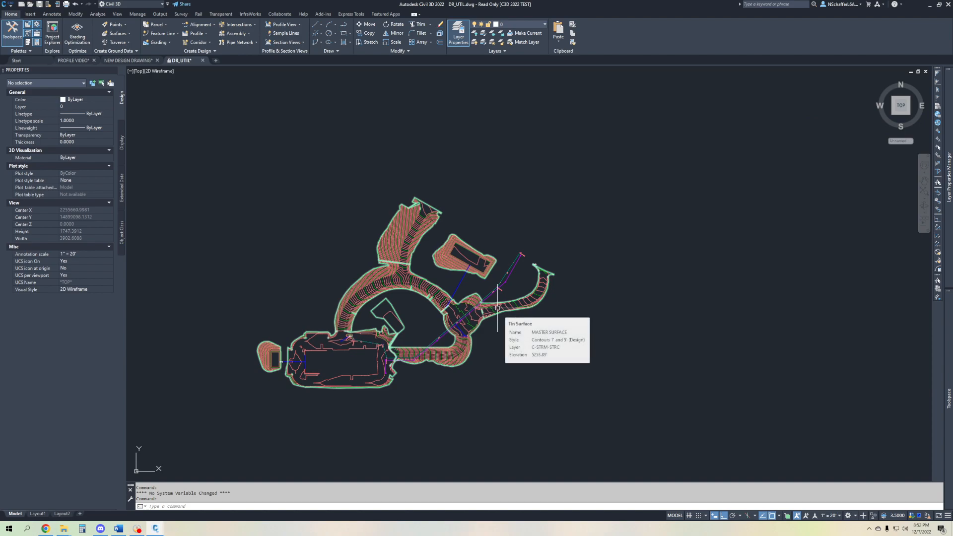
pyautogui.scroll(-4, 723, 245)
pyautogui.moveTo(724, 245); pyautogui.dragTo(363, 306, button='middle')
pyautogui.scroll(8, 521, 271)
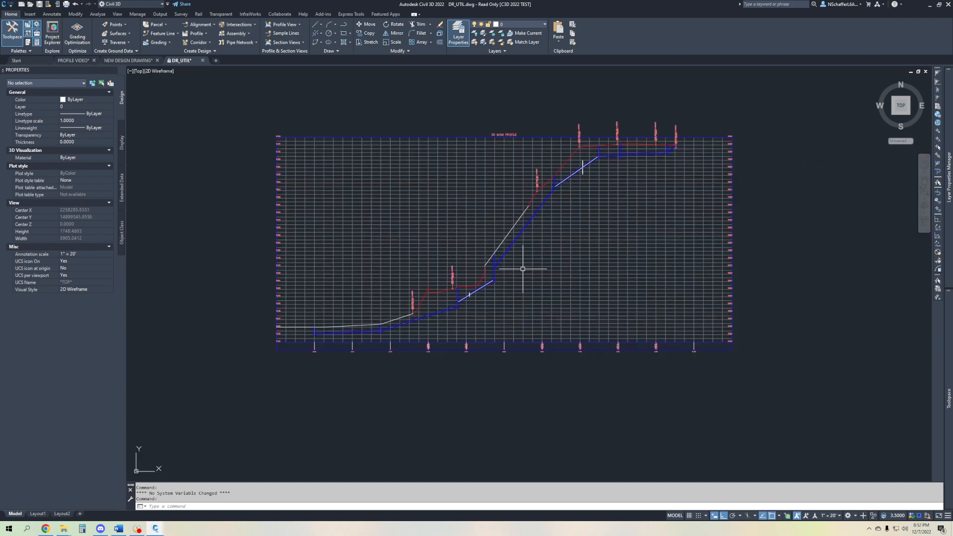
# - Compare the lower end of SD MAIN PROFILE with the storm drain alignment and structures in plan, around the alignment's start and first bend
pyautogui.moveTo(588, 287); pyautogui.dragTo(594, 285, button='middle')
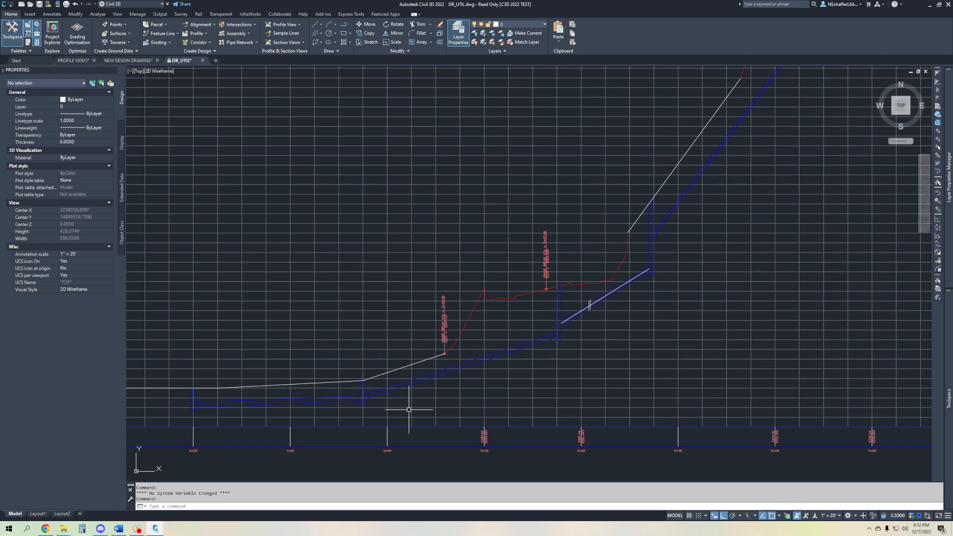
pyautogui.scroll(-8, 409, 410)
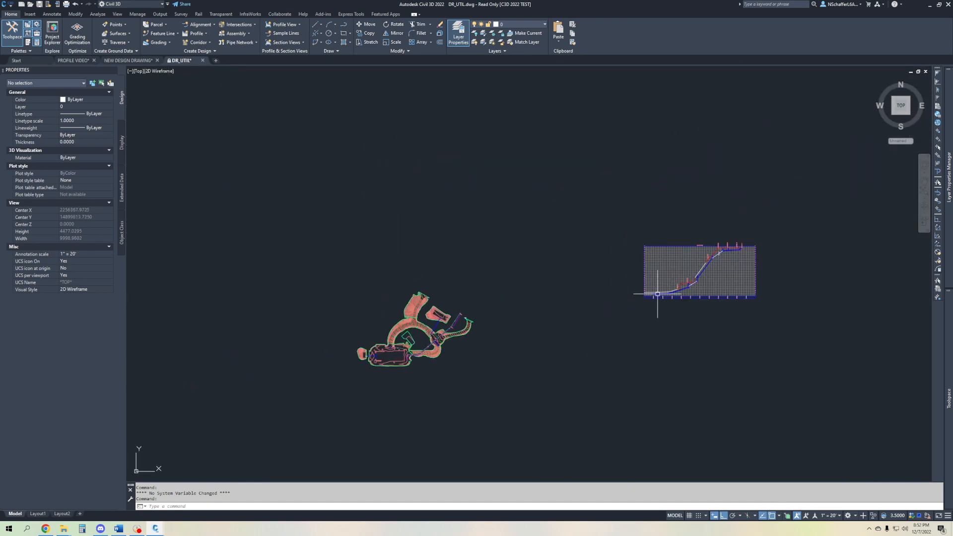
pyautogui.scroll(4, 435, 332)
pyautogui.scroll(4, 427, 317)
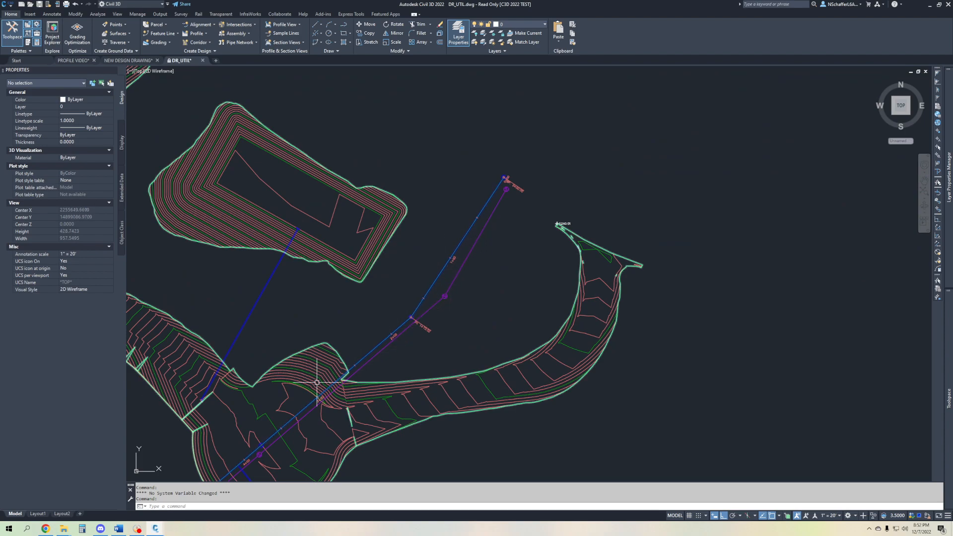
pyautogui.scroll(6, 460, 224)
pyautogui.moveTo(374, 389); pyautogui.dragTo(388, 344, button='middle')
pyautogui.scroll(-5, 347, 357)
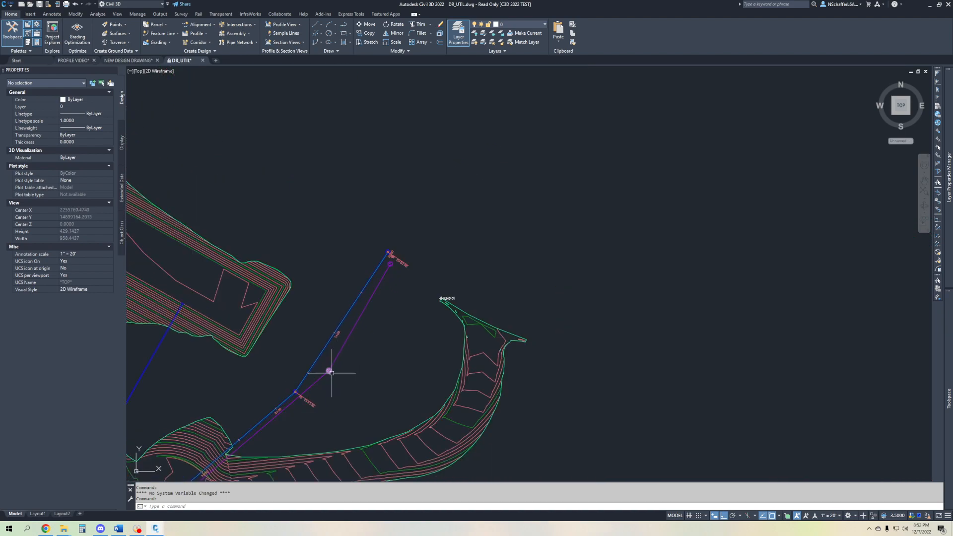
pyautogui.scroll(2, 329, 368)
pyautogui.scroll(2, 329, 368)
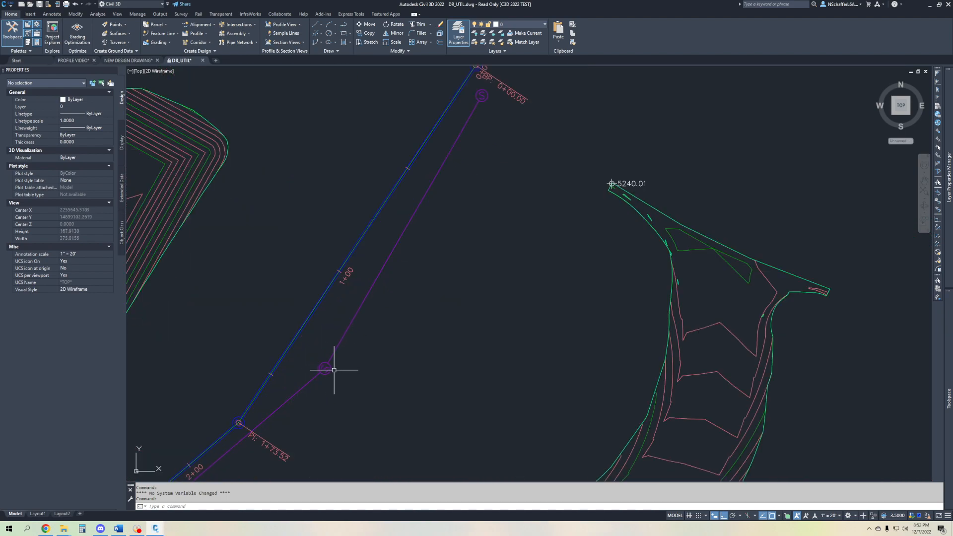
pyautogui.scroll(8, 237, 423)
pyautogui.scroll(-8, 244, 432)
pyautogui.moveTo(245, 432)
pyautogui.mouseDown(button='middle')
pyautogui.moveTo(200, 410)
pyautogui.moveTo(176, 433)
pyautogui.mouseUp(button='middle')
# - Inspect the structure at station 0+00 in SD MAIN PROFILE and the pipe leading to the second structure
pyautogui.scroll(-5, 176, 433)
pyautogui.scroll(-5, 457, 345)
pyautogui.moveTo(444, 340); pyautogui.dragTo(221, 332, button='middle')
pyautogui.scroll(3, 496, 258)
pyautogui.scroll(4, 432, 319)
pyautogui.scroll(3, 214, 316)
pyautogui.click(215, 315)
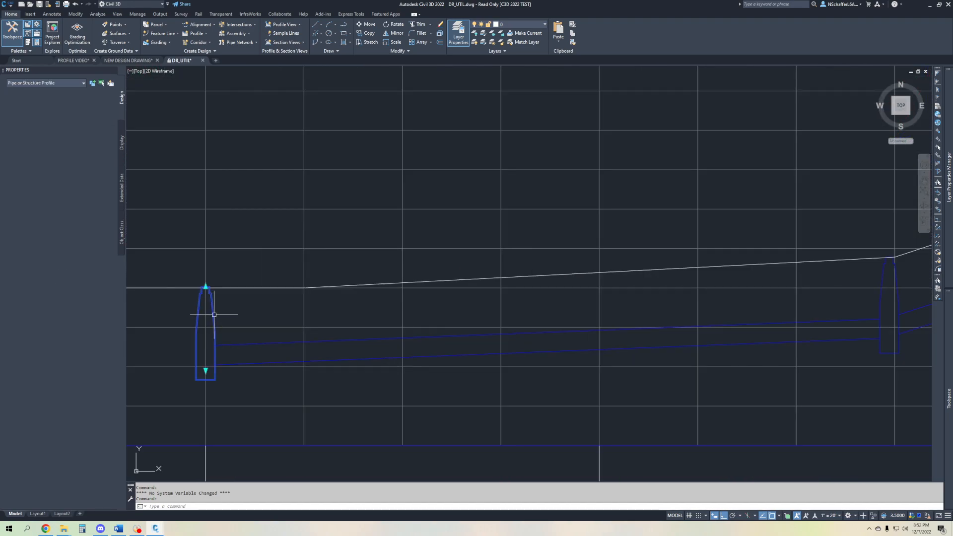
pyautogui.scroll(-3, 483, 334)
pyautogui.scroll(-3, 431, 343)
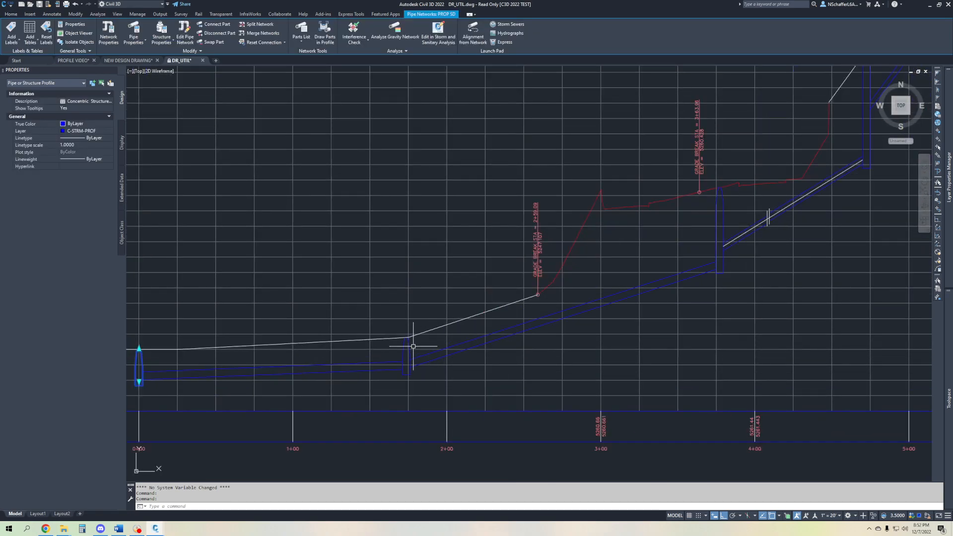
pyautogui.press('Escape')
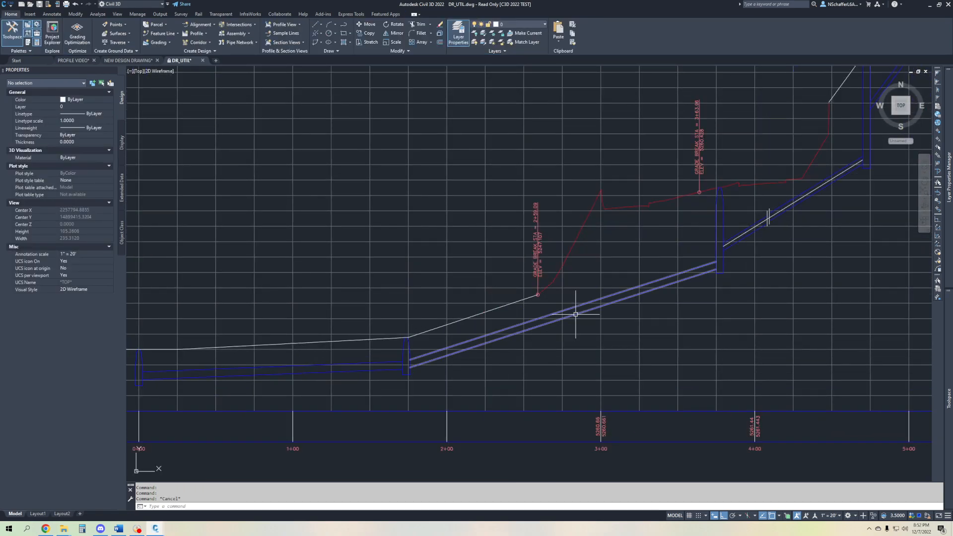
# - Select the 12 inch concrete pipe between the second and third structures and follow the pipe run to the profile's upper end
pyautogui.click(574, 314)
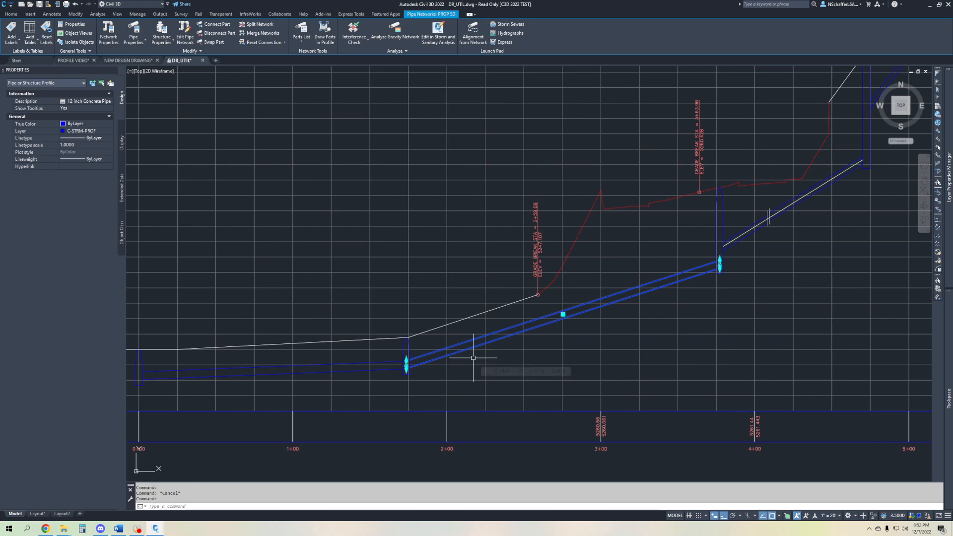
pyautogui.moveTo(732, 204)
pyautogui.mouseDown(button='middle')
pyautogui.moveTo(569, 258)
pyautogui.moveTo(503, 331)
pyautogui.mouseUp(button='middle')
pyautogui.moveTo(793, 204); pyautogui.dragTo(579, 396, button='middle')
pyautogui.scroll(-2, 624, 321)
pyautogui.moveTo(625, 321); pyautogui.dragTo(530, 368, button='middle')
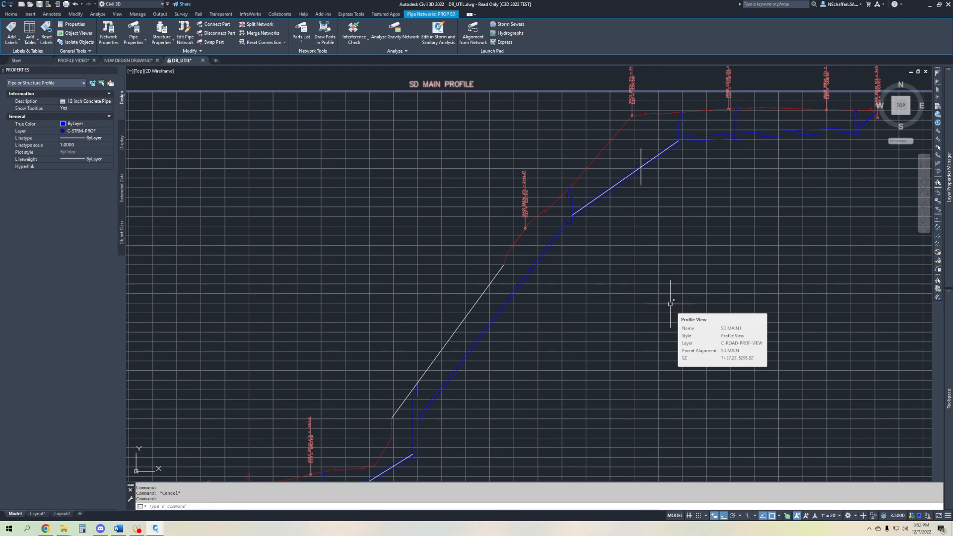
pyautogui.scroll(-4, 708, 208)
pyautogui.scroll(8, 504, 223)
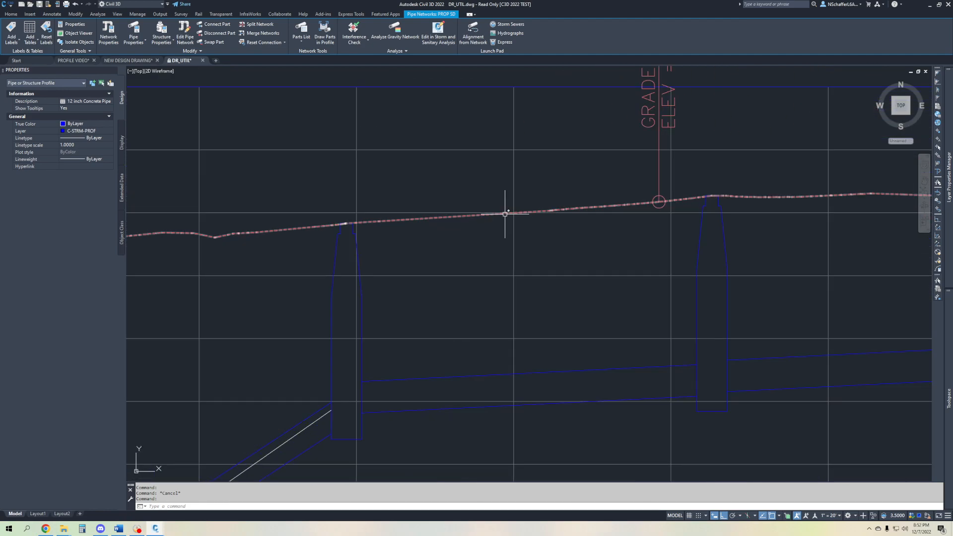
# - Select the MASTER SURFACE profile and trace its line along SD MAIN PROFILE, then clear the selection
pyautogui.click(505, 214)
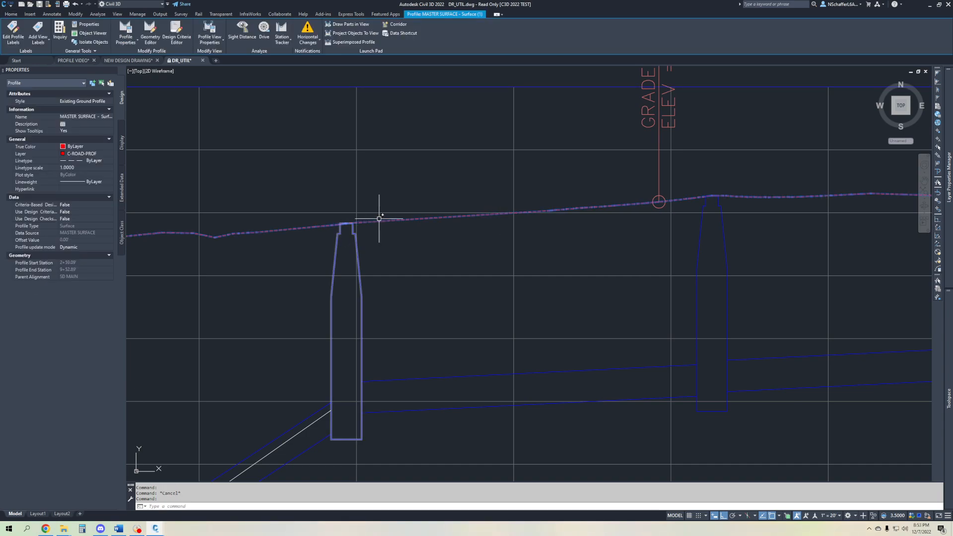
pyautogui.scroll(-5, 278, 181)
pyautogui.moveTo(341, 185); pyautogui.dragTo(497, 204, button='middle')
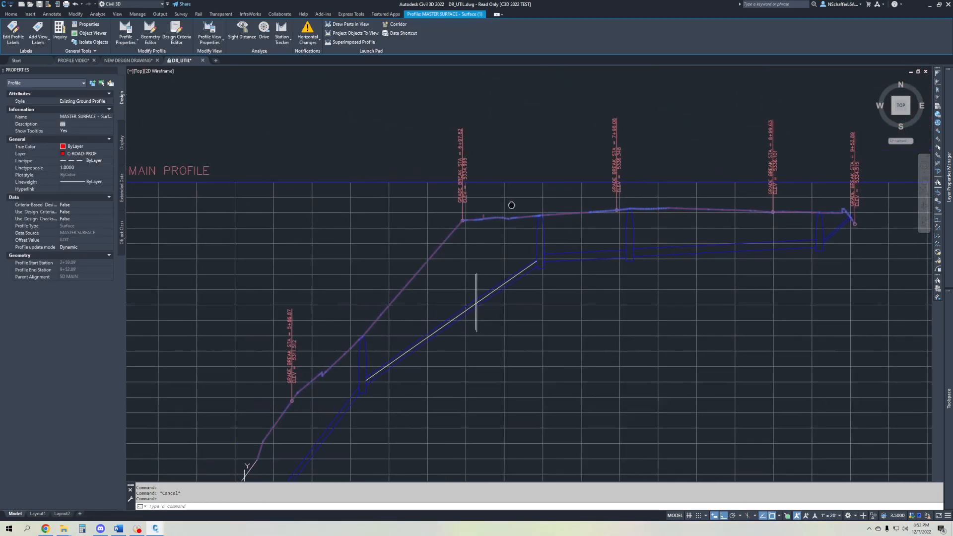
pyautogui.scroll(-2, 496, 204)
pyautogui.moveTo(485, 339); pyautogui.dragTo(770, 196, button='middle')
pyautogui.scroll(-10, 769, 197)
pyautogui.scroll(8, 493, 266)
pyautogui.scroll(-2, 650, 313)
pyautogui.moveTo(707, 279)
pyautogui.mouseDown(button='middle')
pyautogui.moveTo(371, 363)
pyautogui.moveTo(709, 326)
pyautogui.mouseUp(button='middle')
pyautogui.scroll(-5, 371, 364)
pyautogui.scroll(3, 703, 267)
pyautogui.scroll(6, 587, 292)
pyautogui.scroll(3, 615, 248)
pyautogui.press('Escape')
# - Examine the small surface jumps and structure rims from the top of the steep slope to the grade break at station 9+52.89
pyautogui.scroll(4, 313, 305)
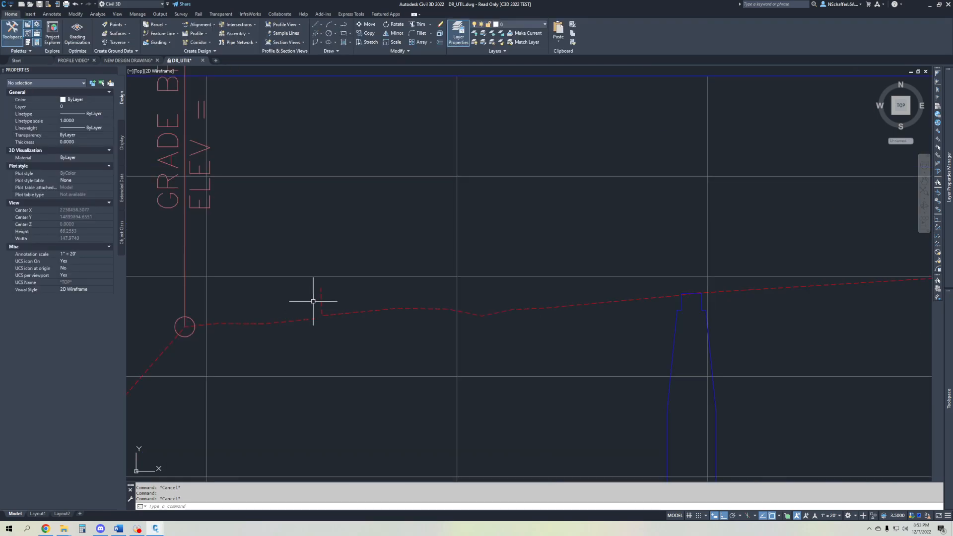
pyautogui.scroll(-6, 211, 300)
pyautogui.scroll(6, 243, 296)
pyautogui.moveTo(596, 262); pyautogui.dragTo(270, 314, button='middle')
pyautogui.scroll(-4, 269, 315)
pyautogui.scroll(2, 458, 305)
pyautogui.scroll(-2, 675, 293)
pyautogui.moveTo(636, 290); pyautogui.dragTo(357, 292, button='middle')
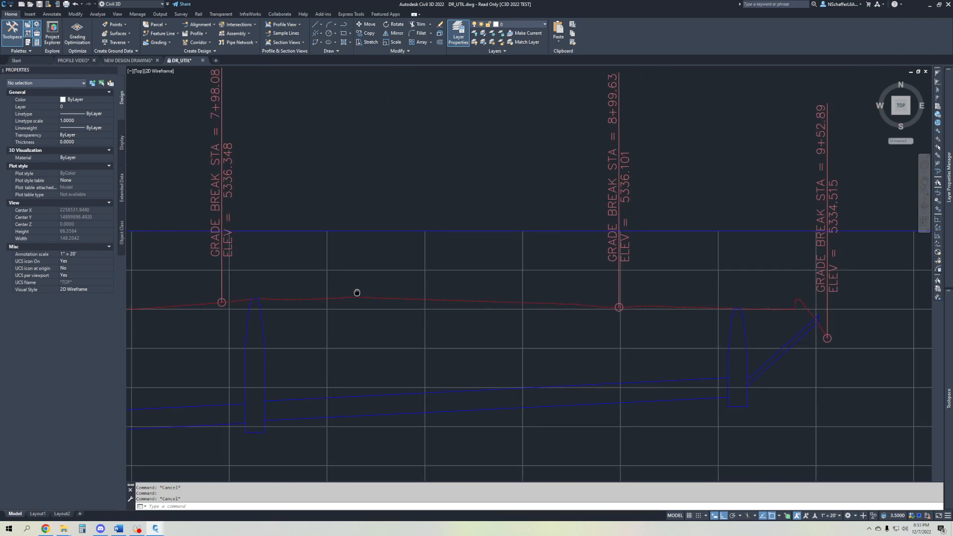
pyautogui.scroll(5, 759, 338)
pyautogui.scroll(-3, 574, 293)
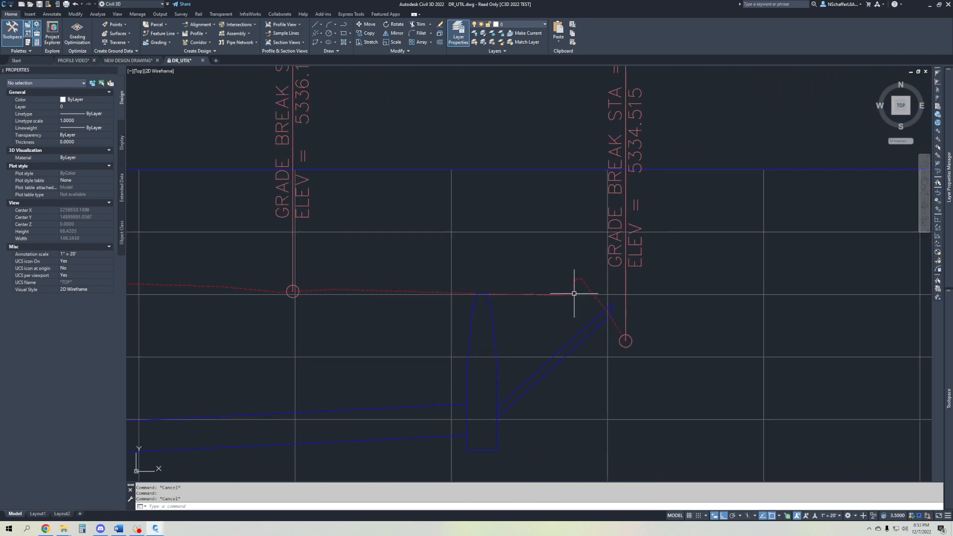
# - Examine the surface spike near station 3+00 and the surface line past the grade break at station 3+63.96, including the pipe below
pyautogui.scroll(-8, 766, 292)
pyautogui.scroll(-4, 658, 317)
pyautogui.scroll(2, 485, 374)
pyautogui.scroll(3, 443, 442)
pyautogui.scroll(3, 396, 362)
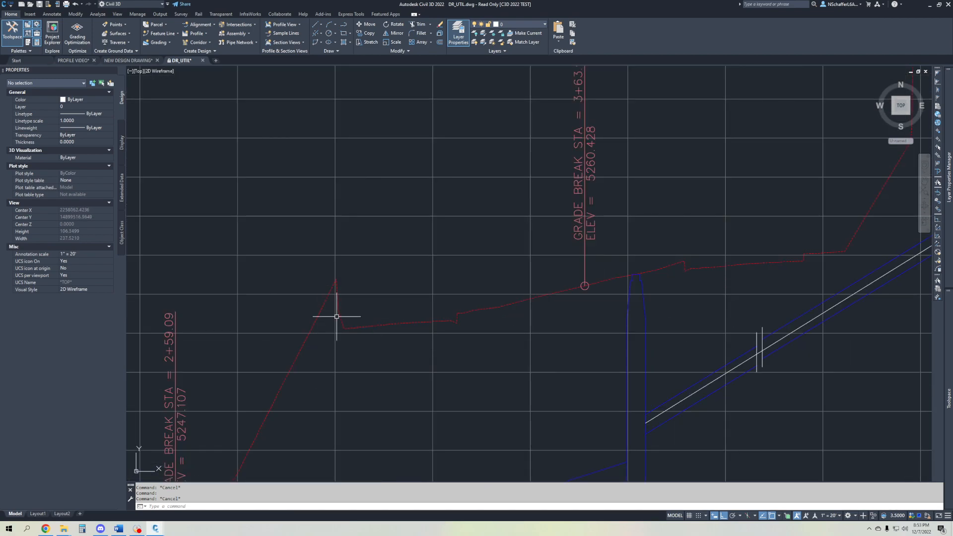
pyautogui.scroll(-6, 387, 298)
pyautogui.scroll(6, 452, 279)
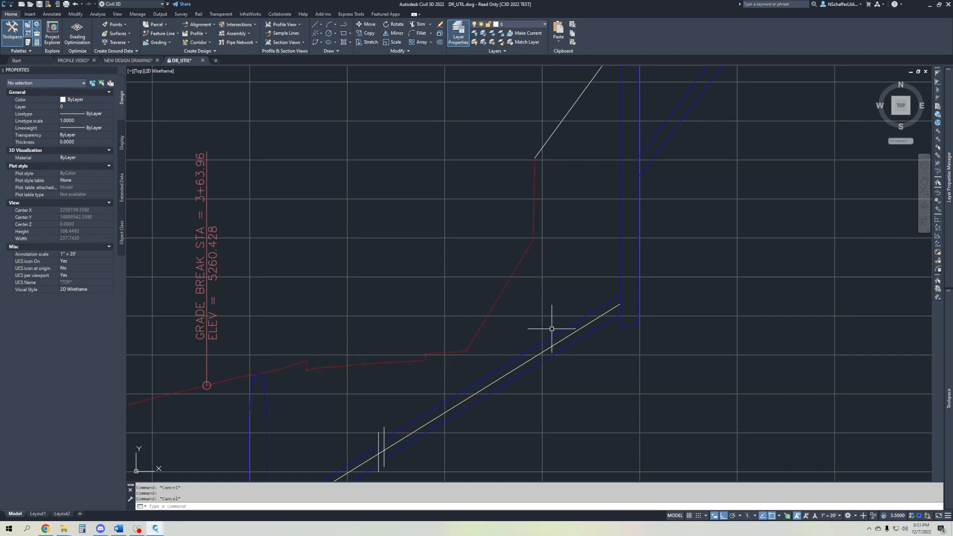
pyautogui.scroll(-4, 549, 323)
pyautogui.moveTo(549, 323); pyautogui.dragTo(476, 340, button='middle')
pyautogui.scroll(-6, 476, 341)
# - Review the whole SD MAIN PROFILE, comparing the surface line with the complete pipe run
pyautogui.moveTo(411, 360)
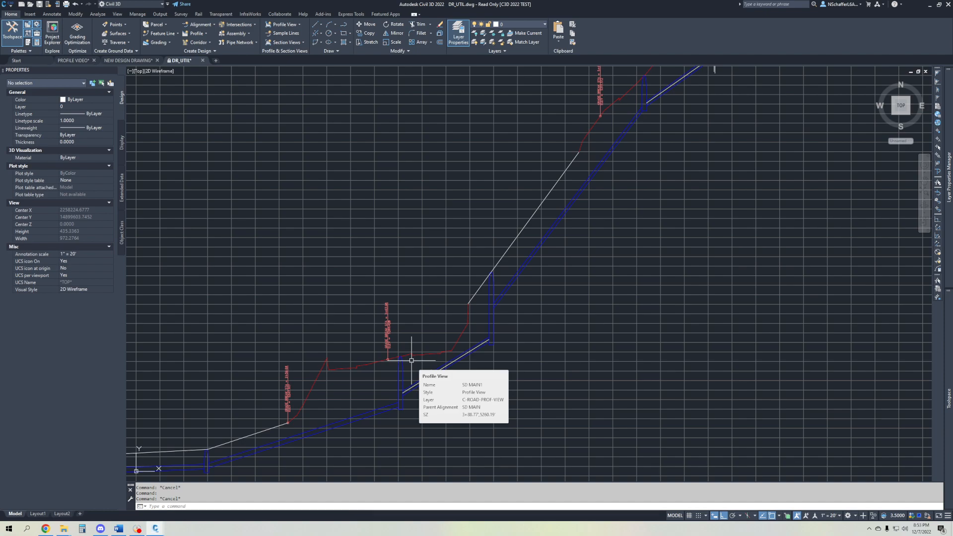
pyautogui.scroll(-2, 547, 253)
pyautogui.moveTo(547, 253); pyautogui.dragTo(521, 329, button='middle')
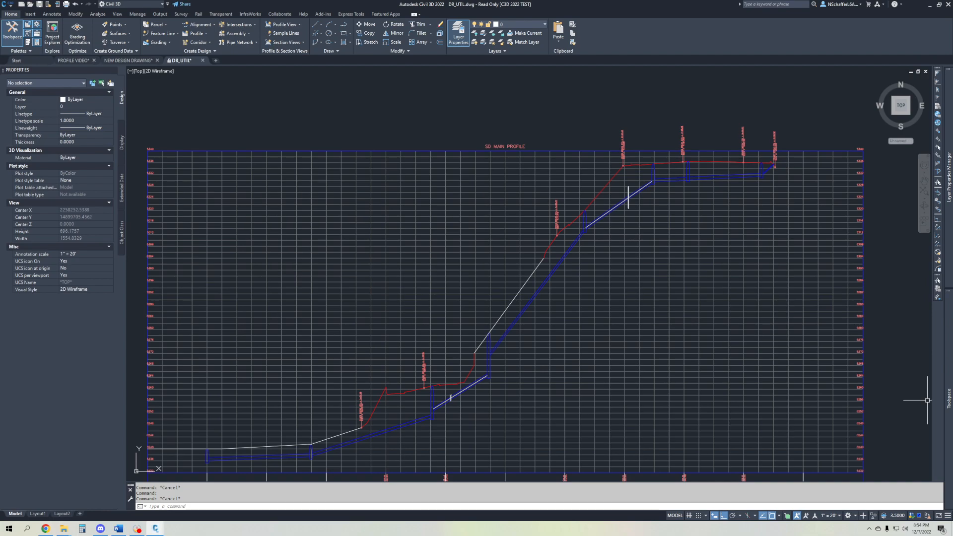
pyautogui.scroll(-2, 624, 401)
pyautogui.moveTo(624, 400); pyautogui.dragTo(585, 392, button='middle')
pyautogui.scroll(2, 584, 392)
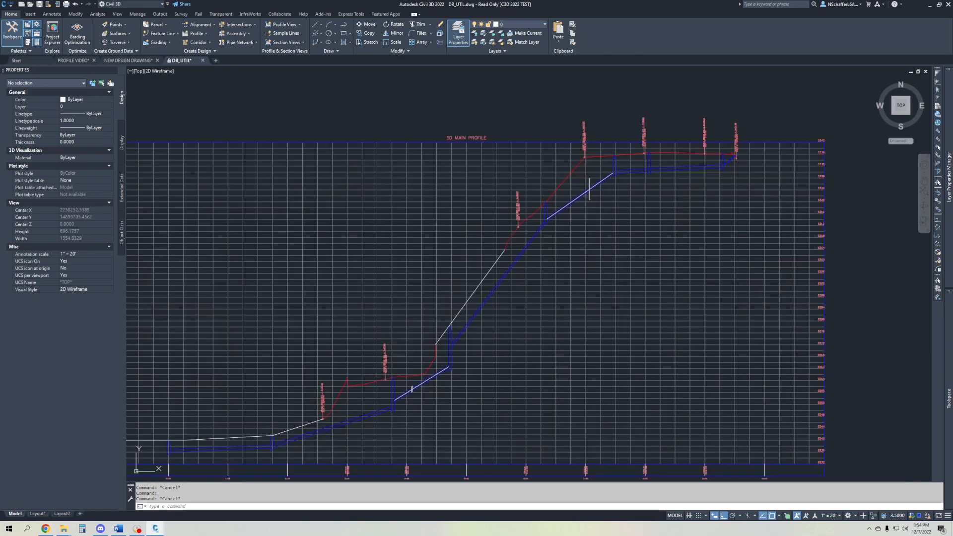